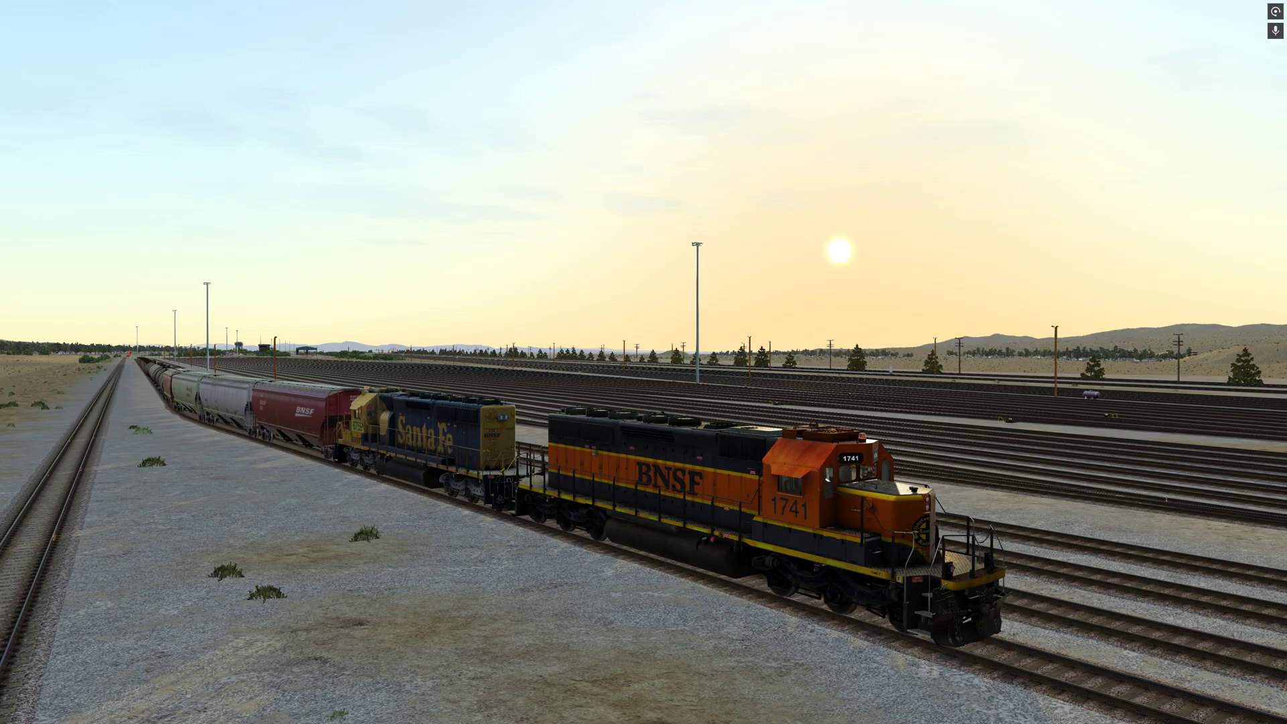
# - Open the Industry Configuration, load the Newberry Ballast Pit industry and review its incoming car types
pyautogui.hotkey('ctrl', 'i')
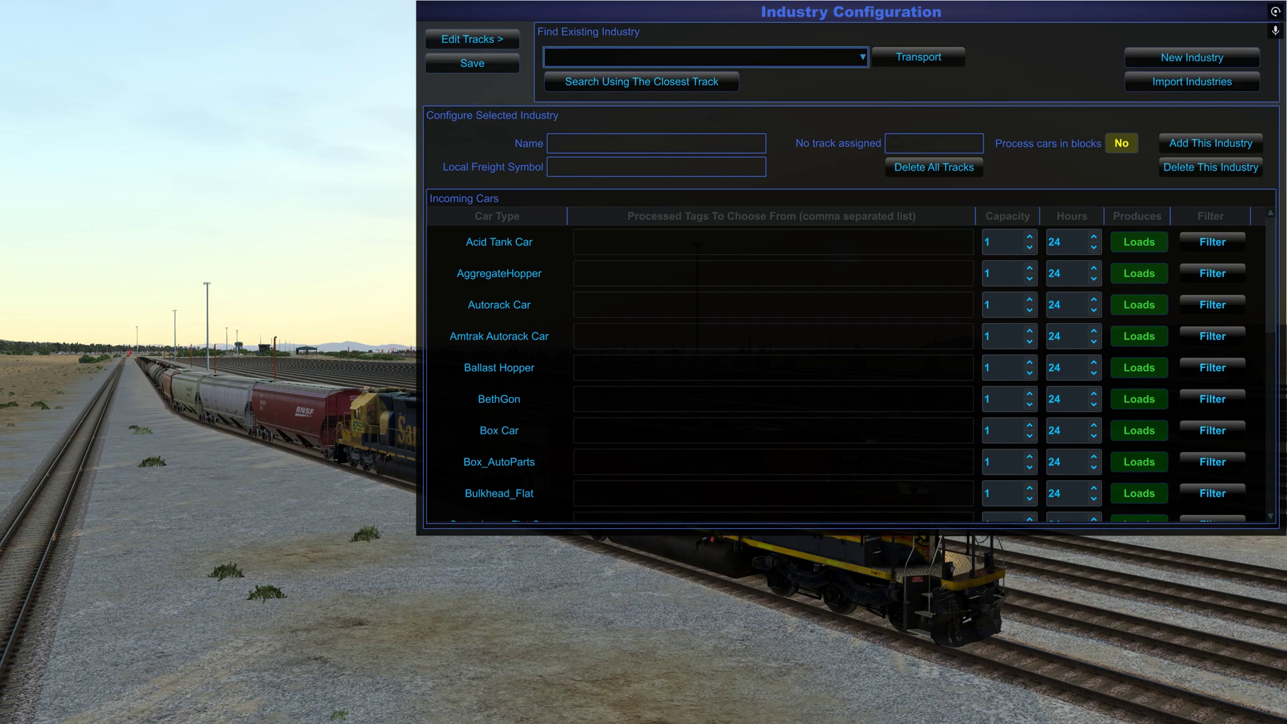
pyautogui.click(747, 57)
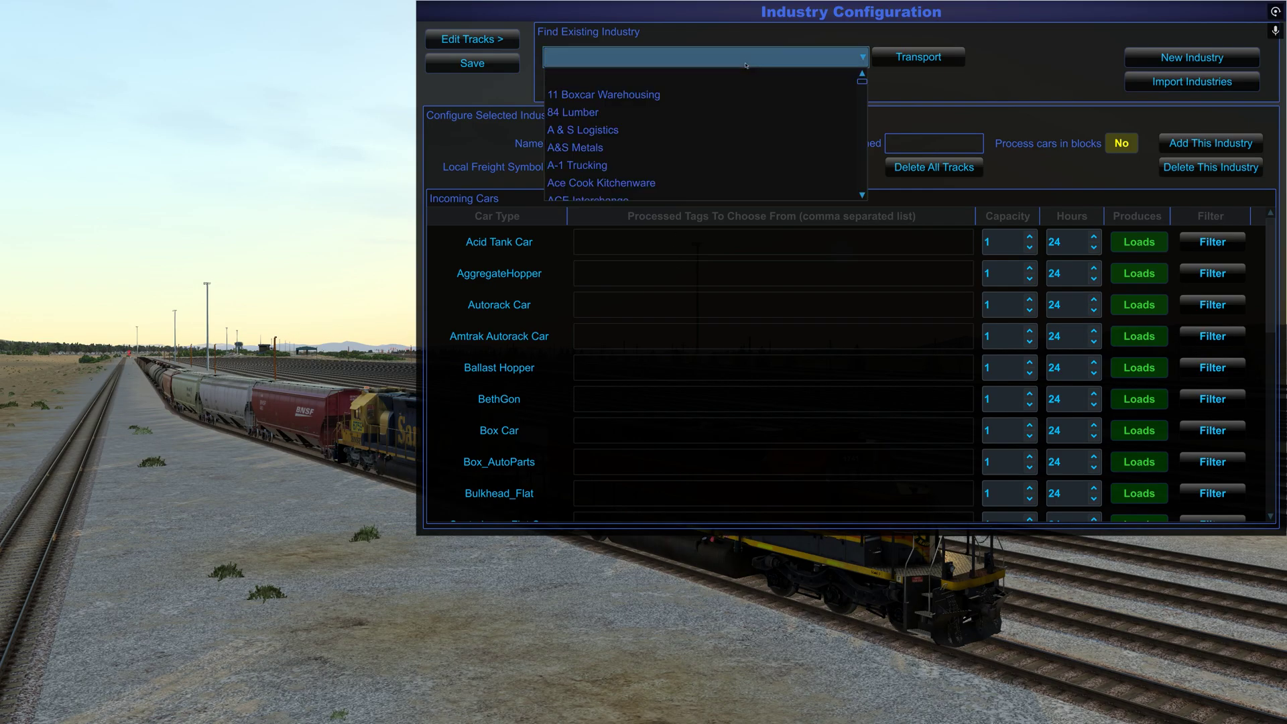
pyautogui.scroll(-2, 788, 146)
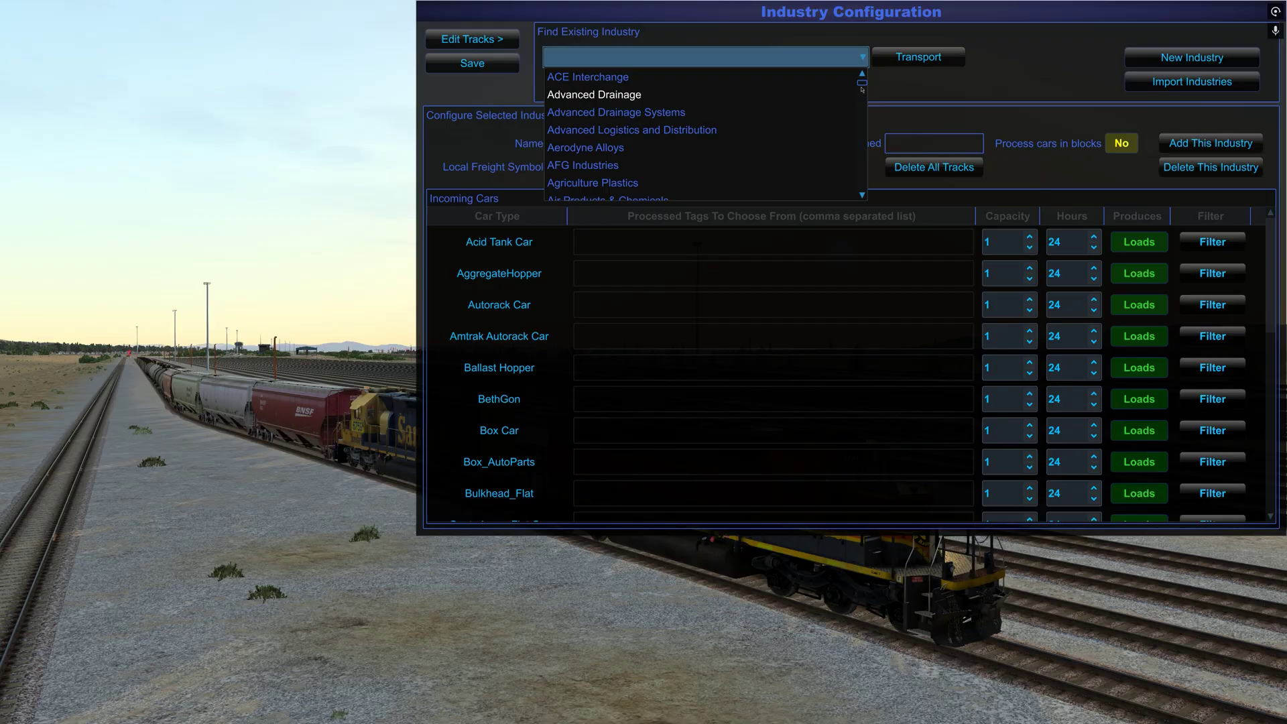
pyautogui.scroll(-2, 863, 92)
pyautogui.scroll(-3, 863, 92)
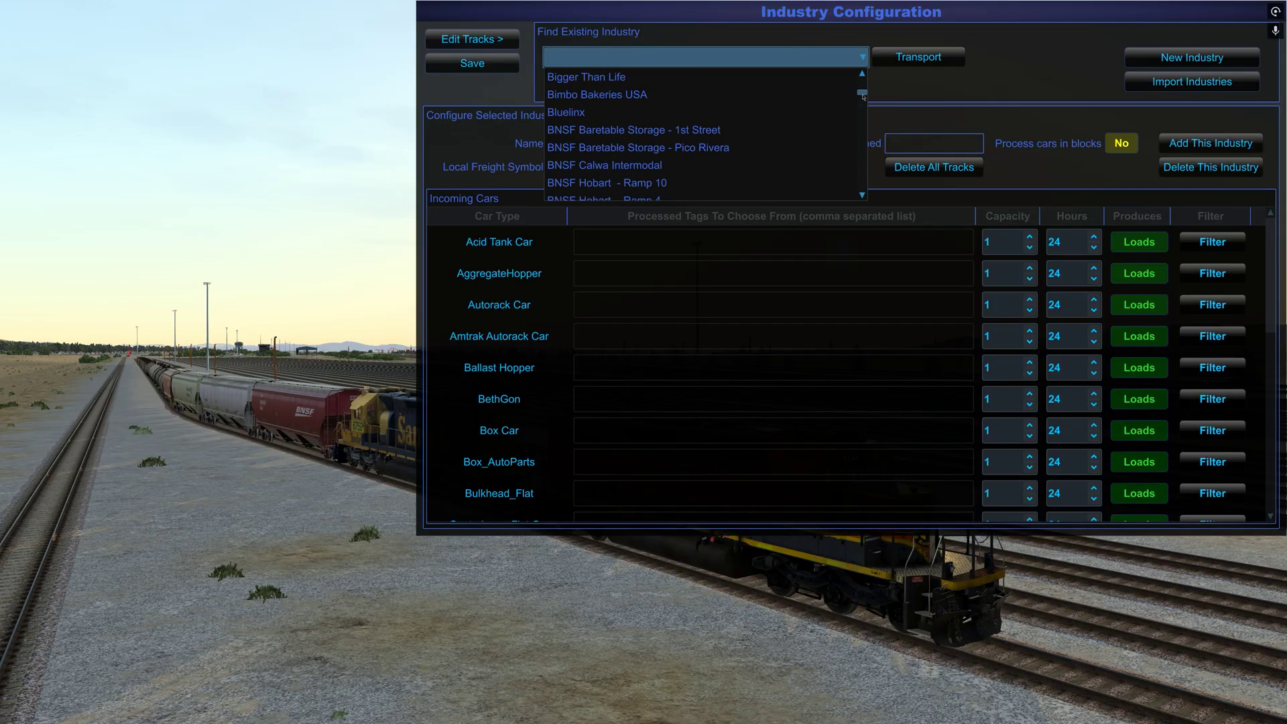
pyautogui.moveTo(863, 97); pyautogui.dragTo(855, 139)
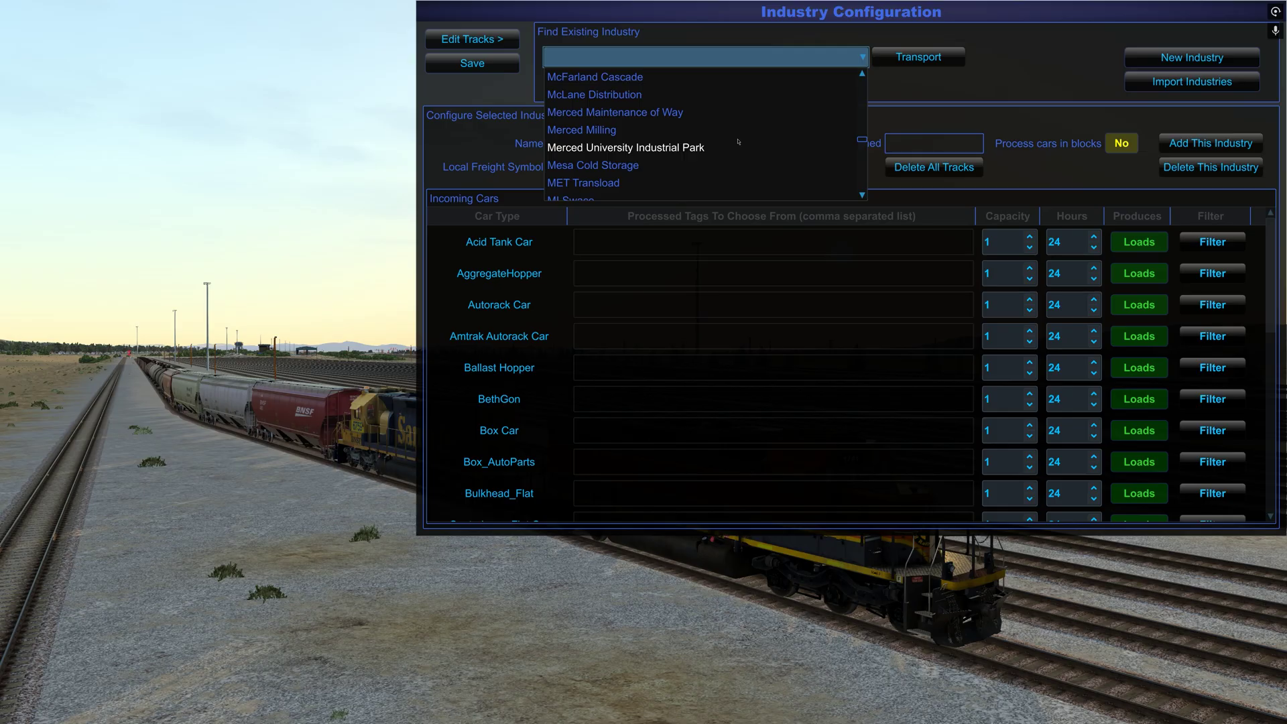
pyautogui.scroll(-3, 738, 141)
pyautogui.scroll(-3, 735, 138)
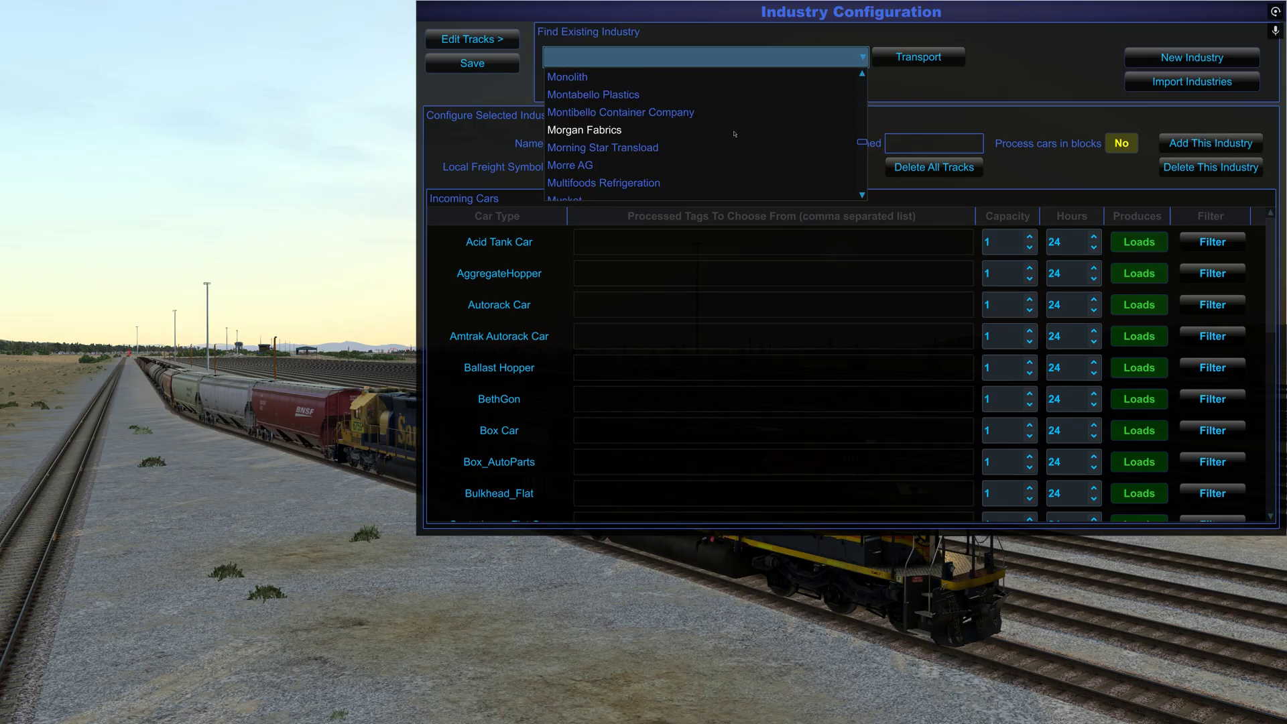
pyautogui.scroll(-3, 734, 134)
pyautogui.scroll(-3, 734, 134)
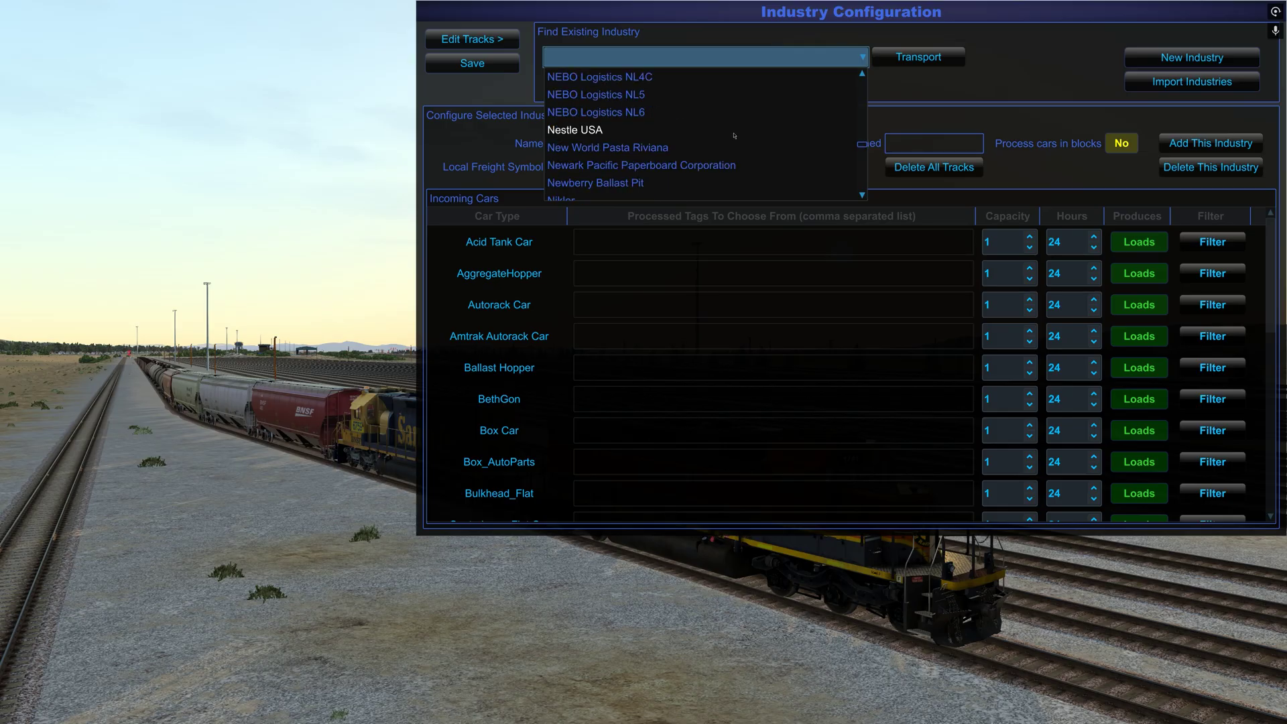
pyautogui.click(643, 183)
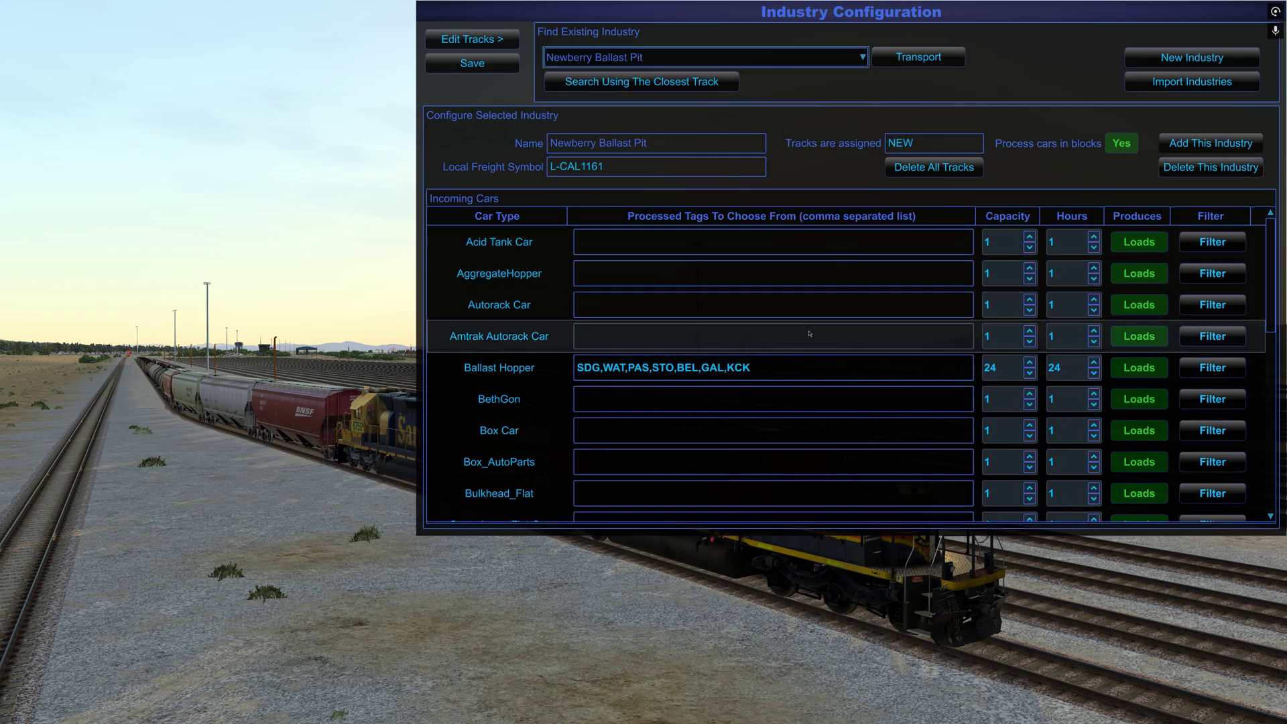
pyautogui.scroll(-5, 828, 411)
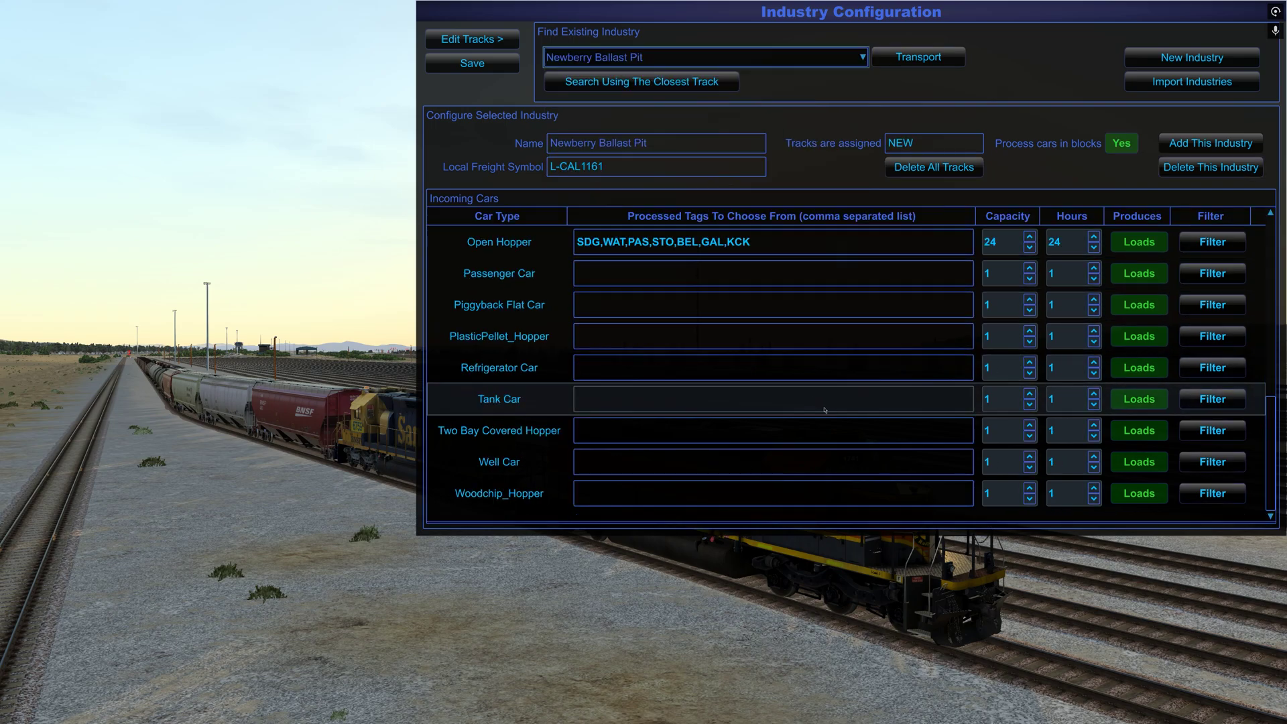
pyautogui.scroll(5, 871, 389)
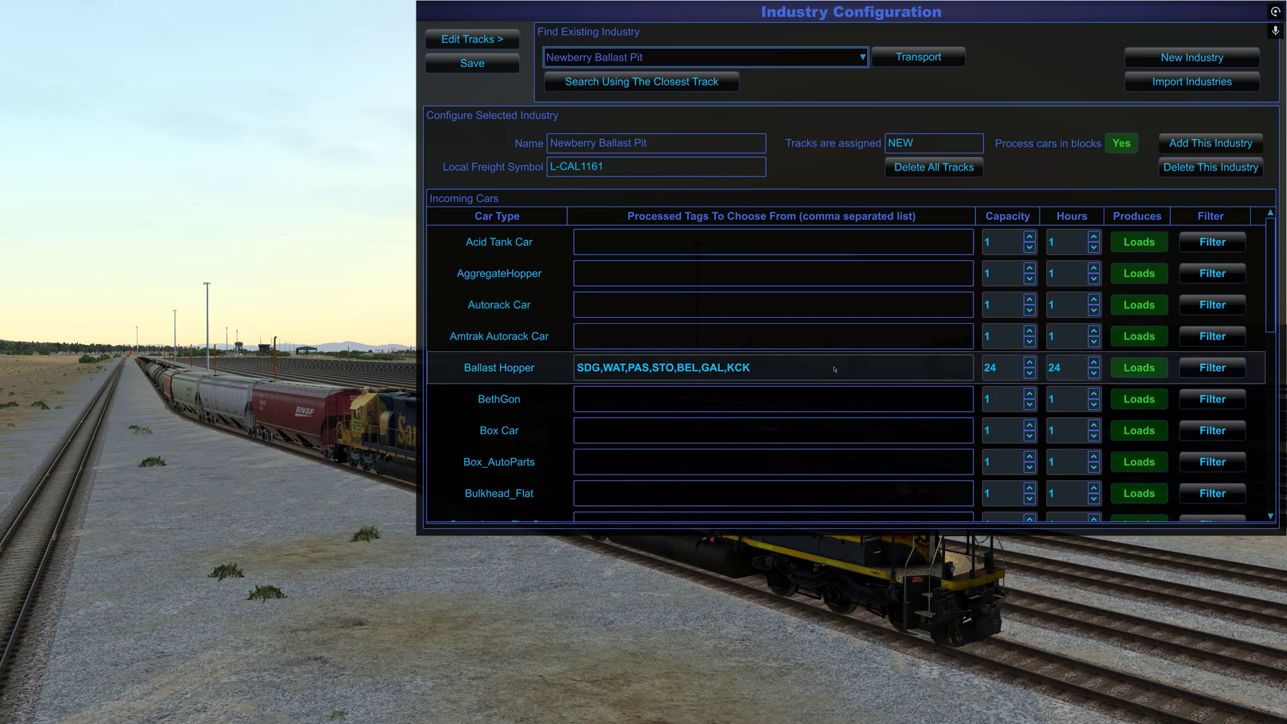
# - Switch to Order Builder, filter the managed customers by "new" and inspect the Newberry Ballast Pit's order and its car type
pyautogui.hotkey('alt', 'Tab')
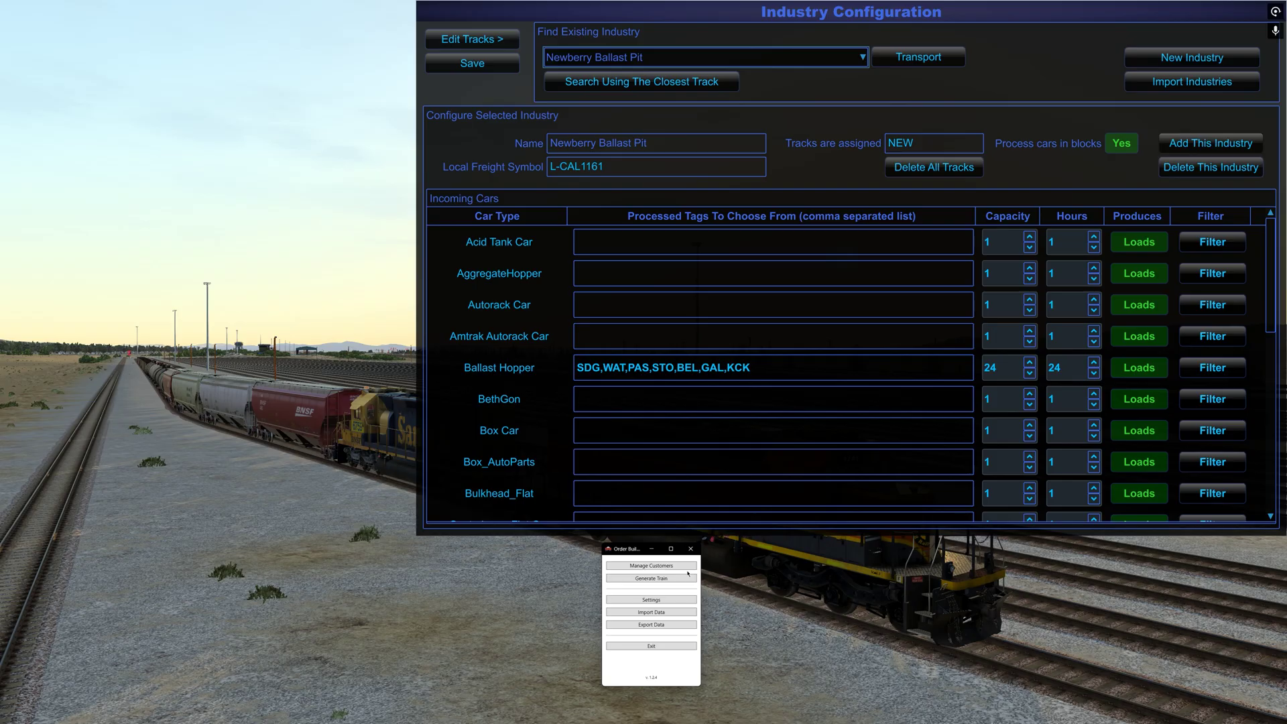
pyautogui.click(681, 568)
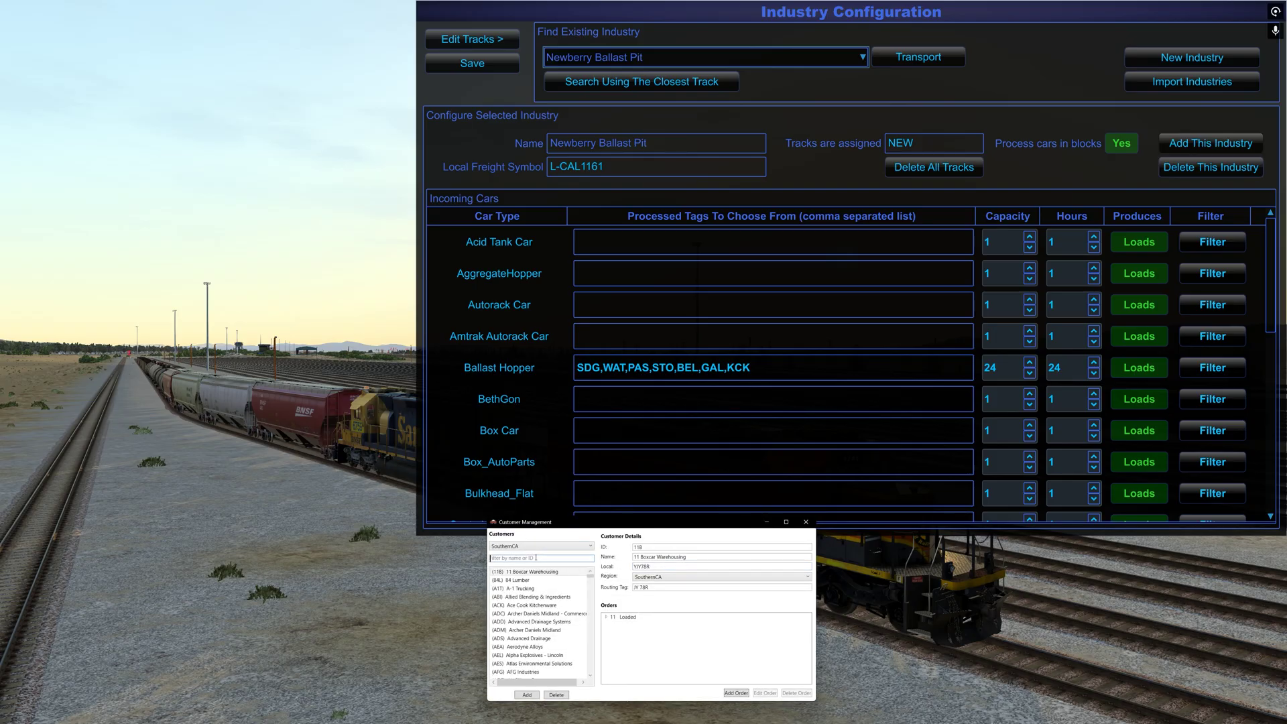
pyautogui.write('new')
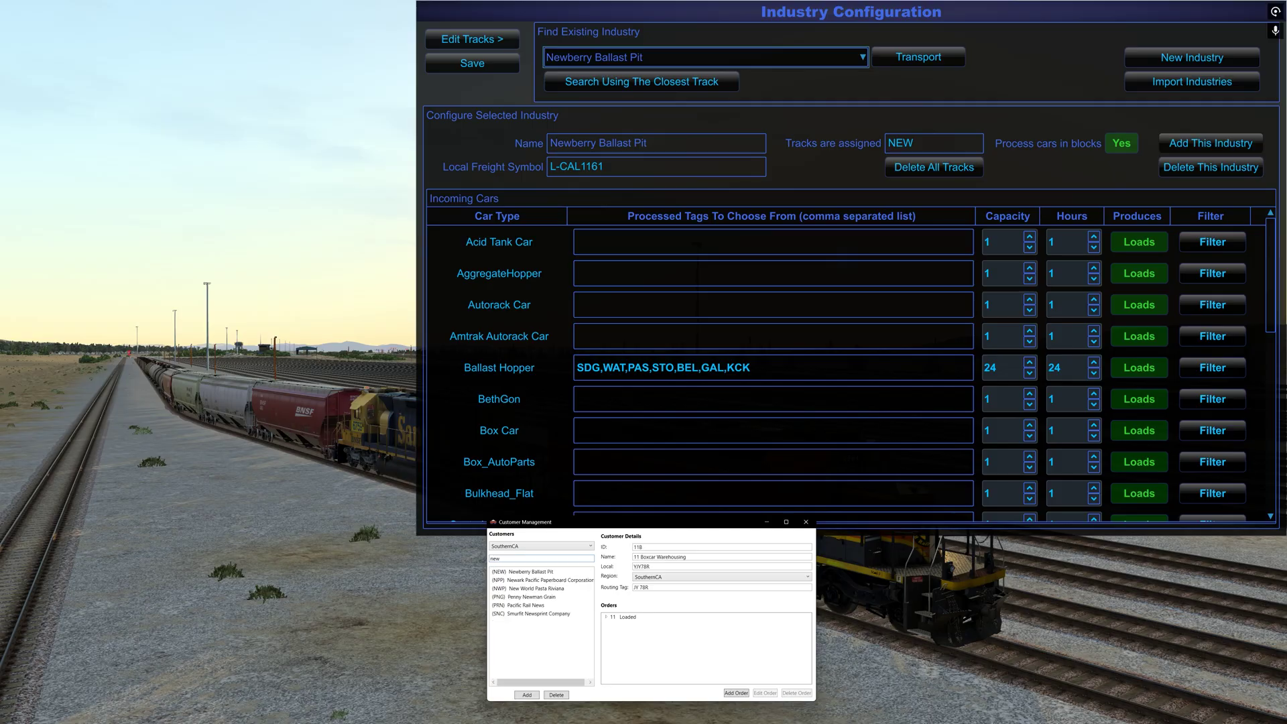
pyautogui.click(516, 571)
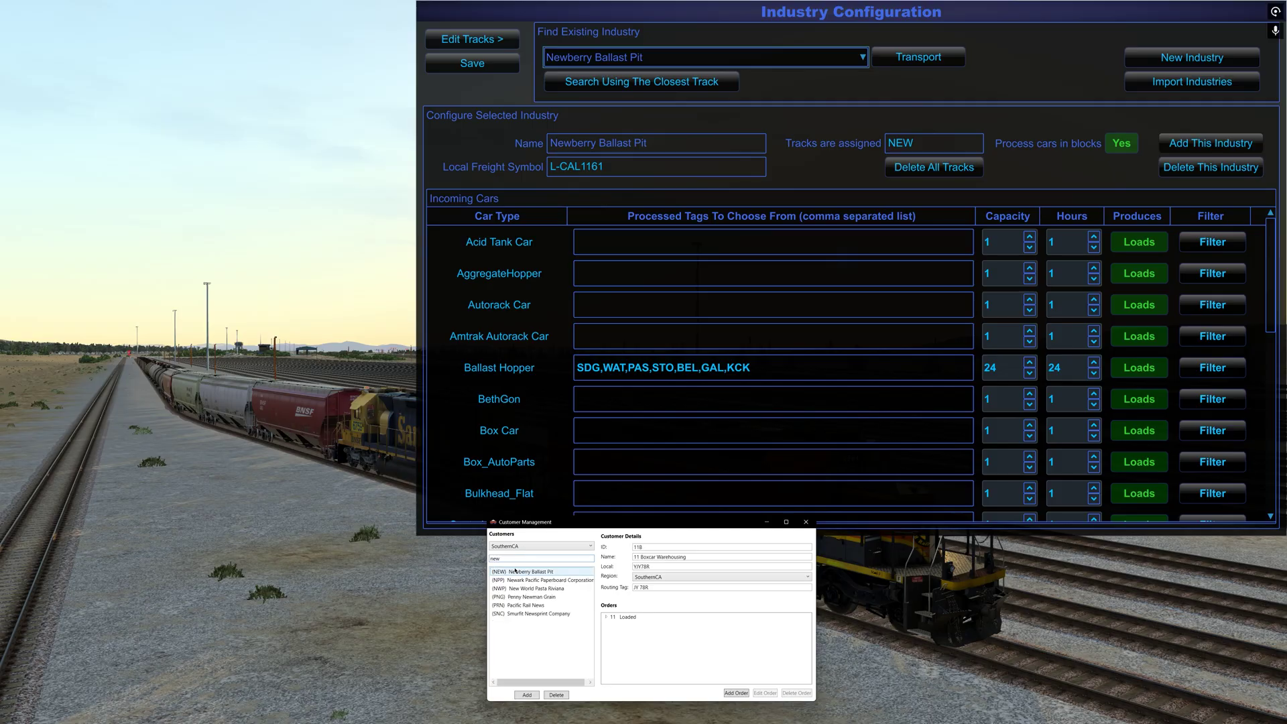
pyautogui.click(606, 617)
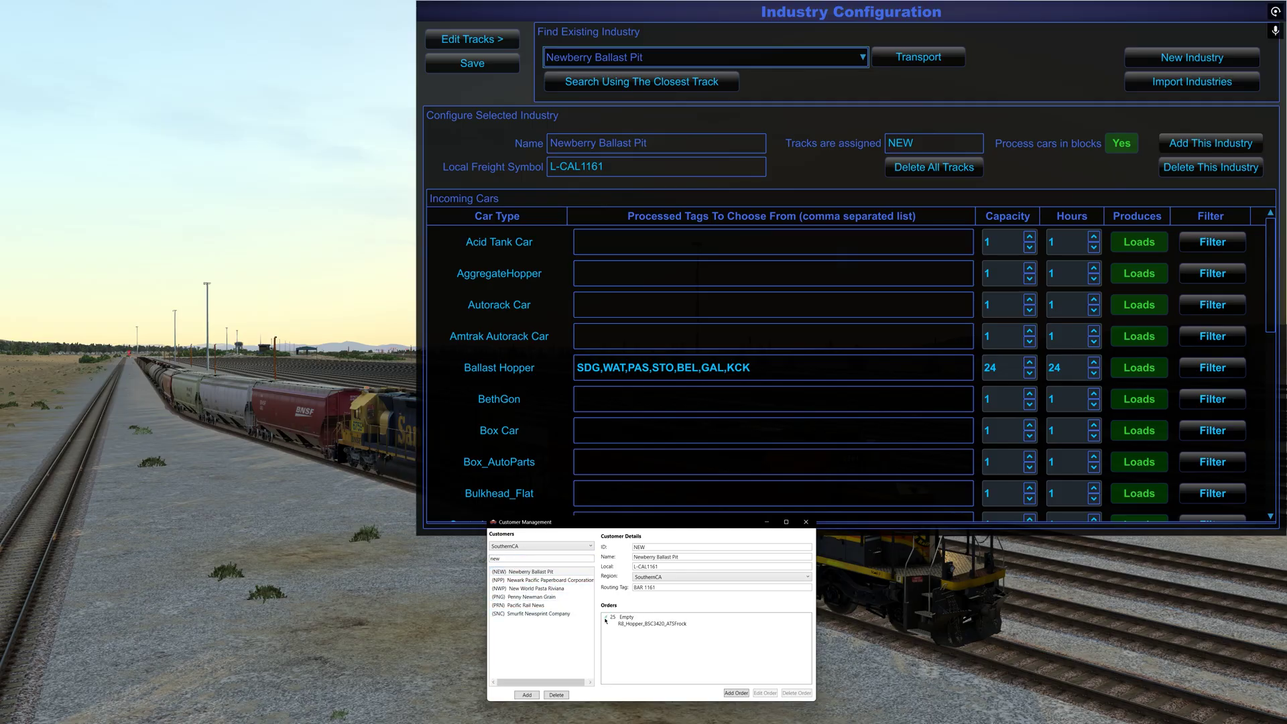
pyautogui.click(642, 626)
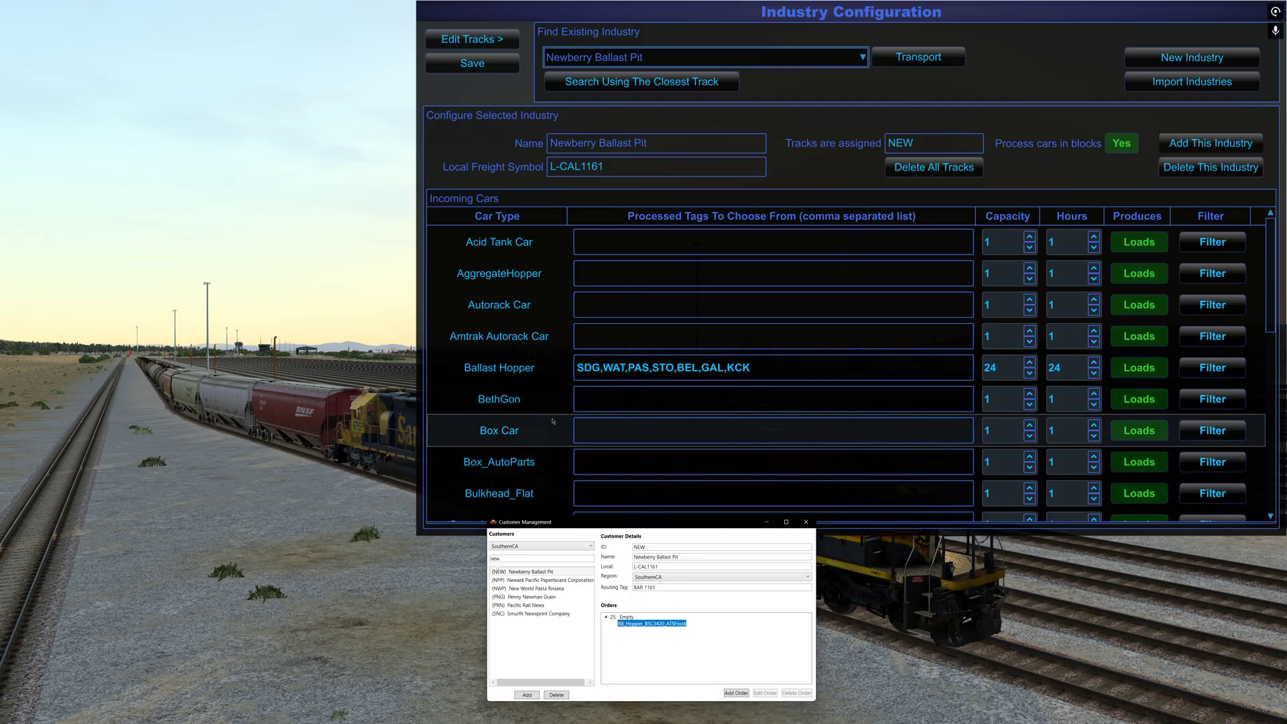
# - Return to the Industry Configuration and clear all processed tags from the Newberry Ballast Pit's Ballast Hopper row
pyautogui.click(516, 371)
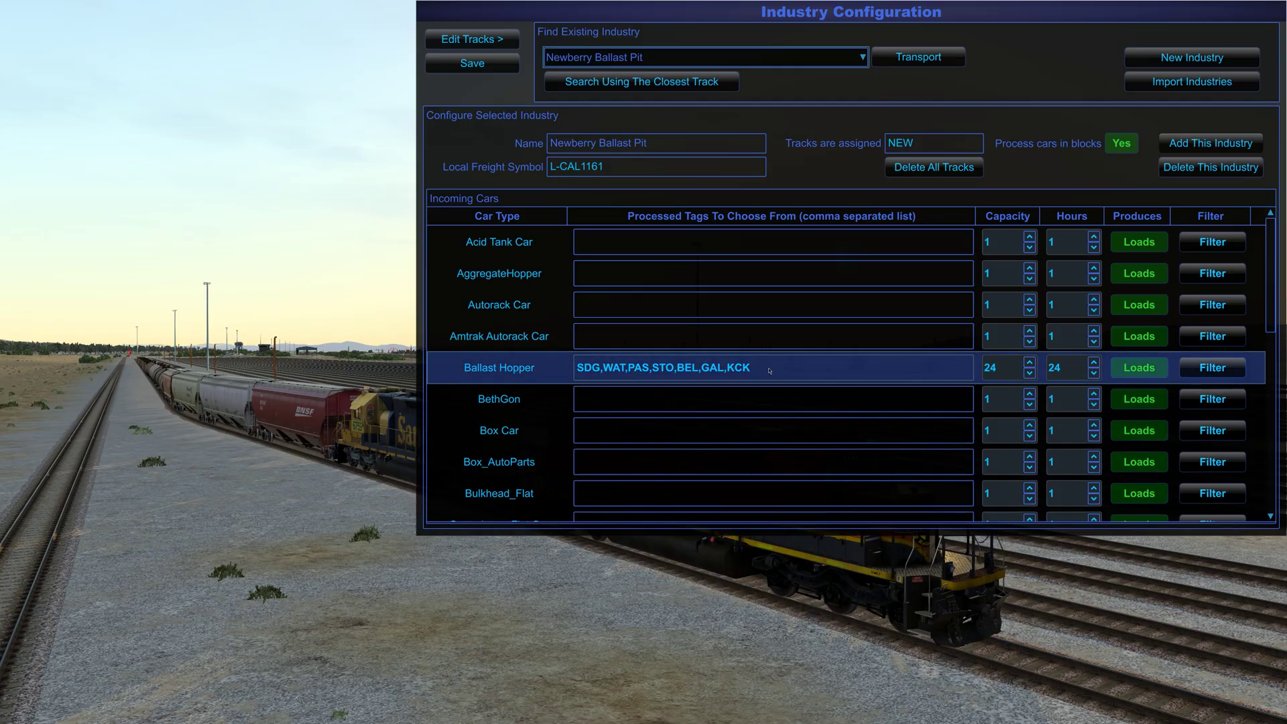
pyautogui.press('BackSpace')
pyautogui.press('BackSpace')
pyautogui.press('BackSpace')
pyautogui.press('BackSpace')
pyautogui.press('BackSpace')
pyautogui.press('BackSpace')
pyautogui.press('BackSpace')
pyautogui.press('BackSpace')
pyautogui.press('BackSpace')
pyautogui.press('BackSpace')
pyautogui.press('BackSpace')
pyautogui.press('BackSpace')
pyautogui.press('BackSpace')
pyautogui.press('BackSpace')
pyautogui.press('BackSpace')
pyautogui.press('BackSpace')
pyautogui.press('BackSpace')
pyautogui.press('BackSpace')
pyautogui.press('BackSpace')
pyautogui.press('BackSpace')
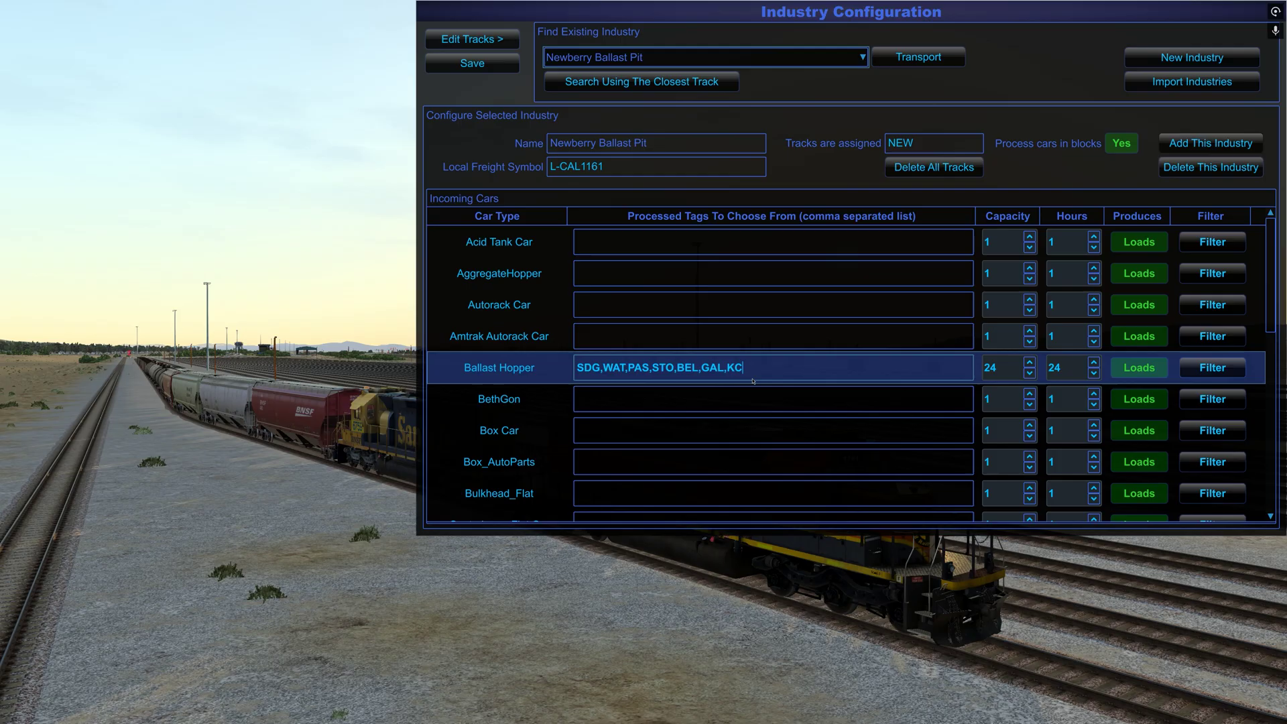
pyautogui.press('BackSpace')
pyautogui.press('BackSpace')
pyautogui.press('BackSpace')
pyautogui.press('BackSpace')
pyautogui.press('BackSpace')
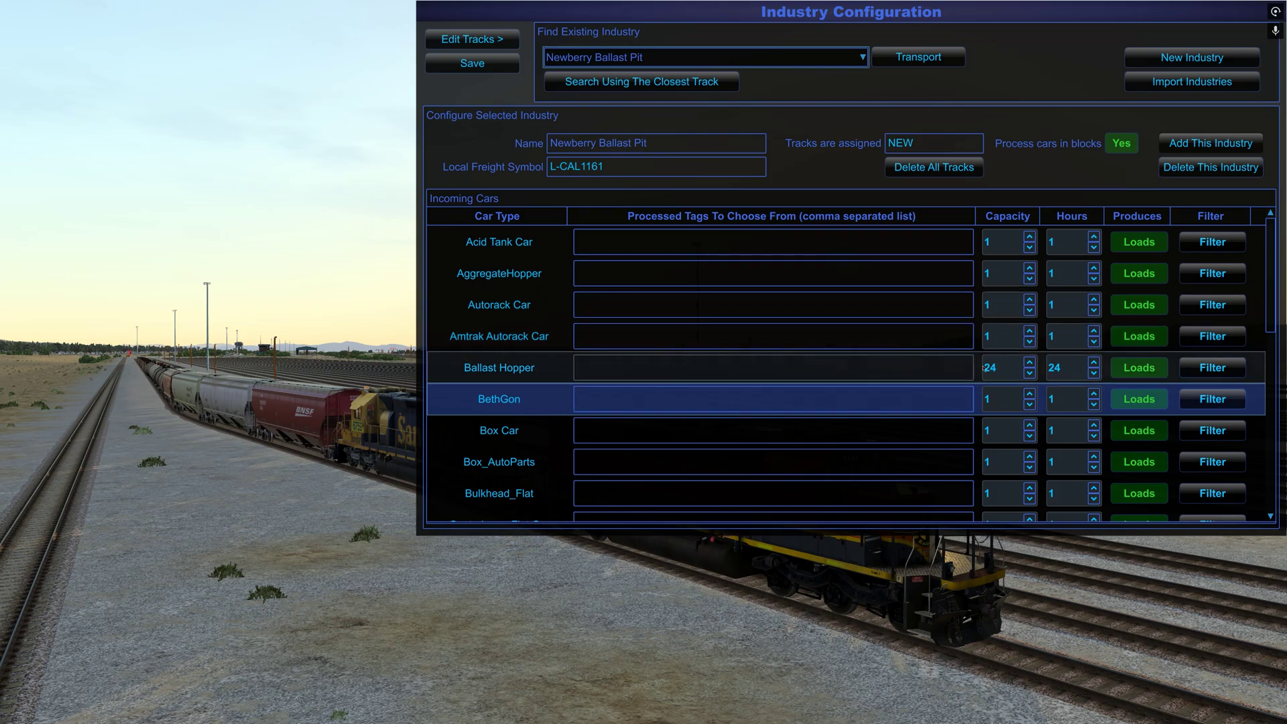
# - Replace the Open Hopper's processed tags for the Newberry Ballast Pit with "Barstow Yard"
pyautogui.scroll(-5, 535, 408)
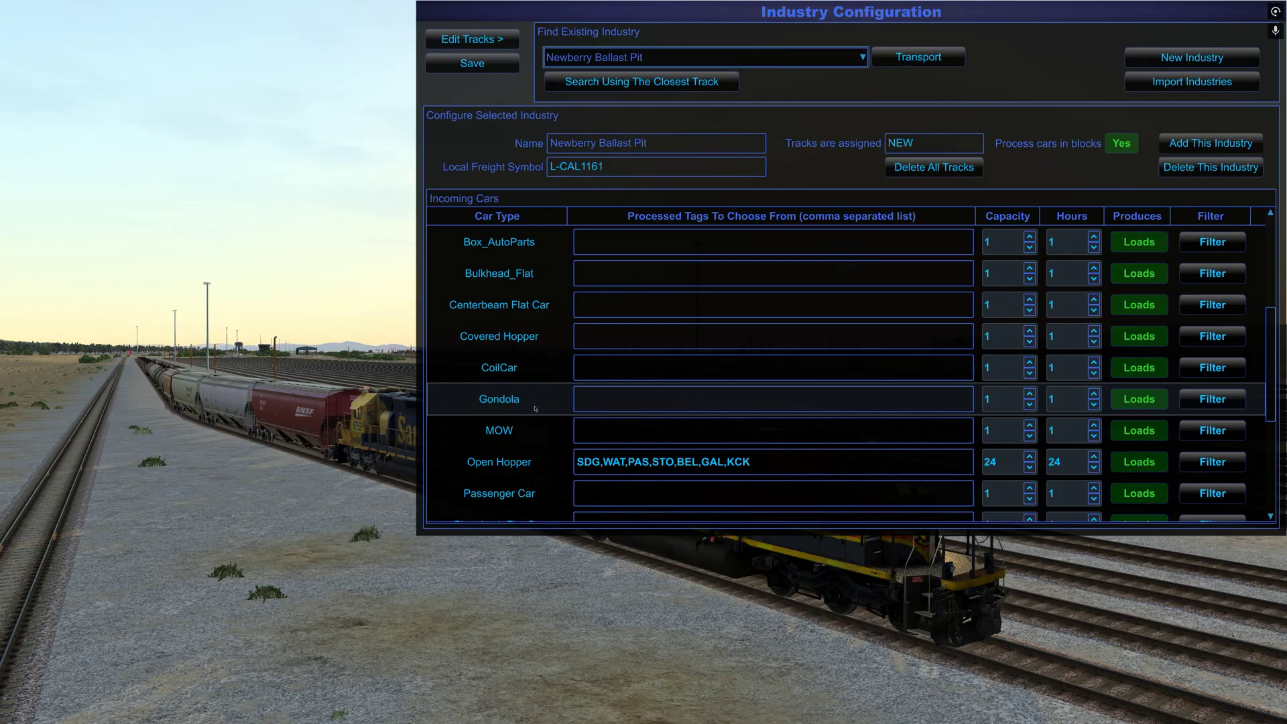
pyautogui.click(534, 254)
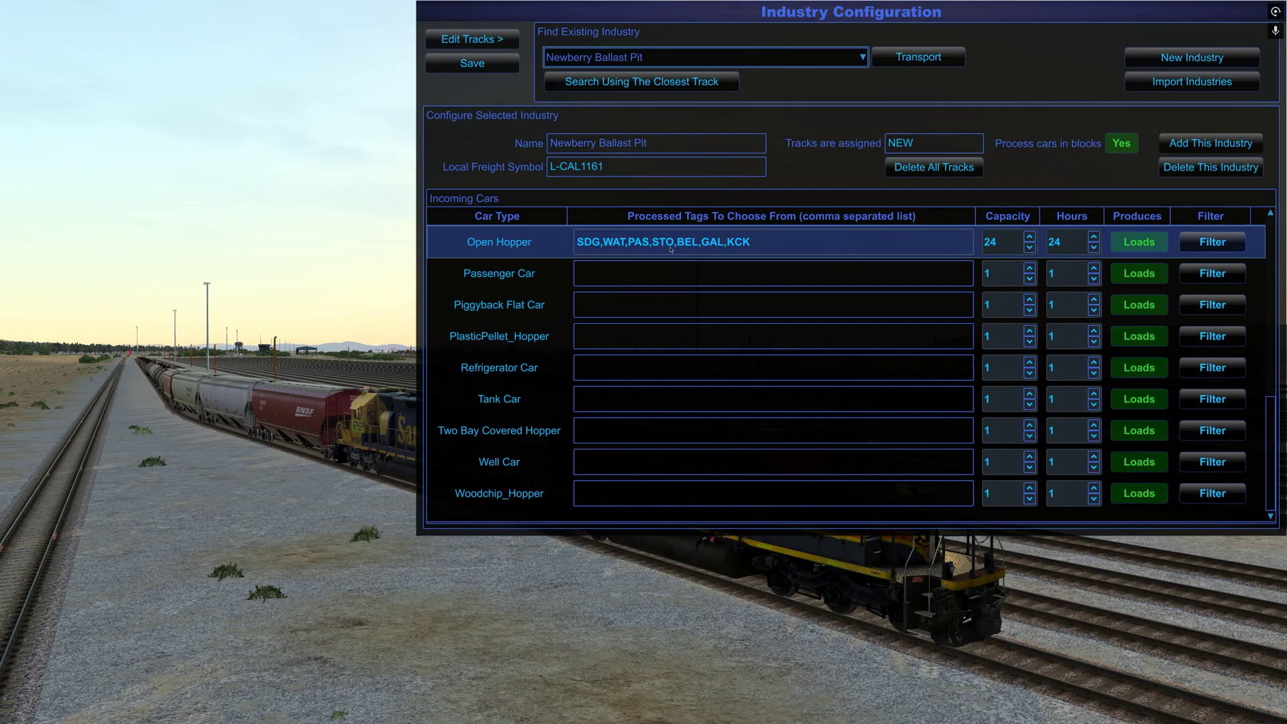
pyautogui.click(753, 244)
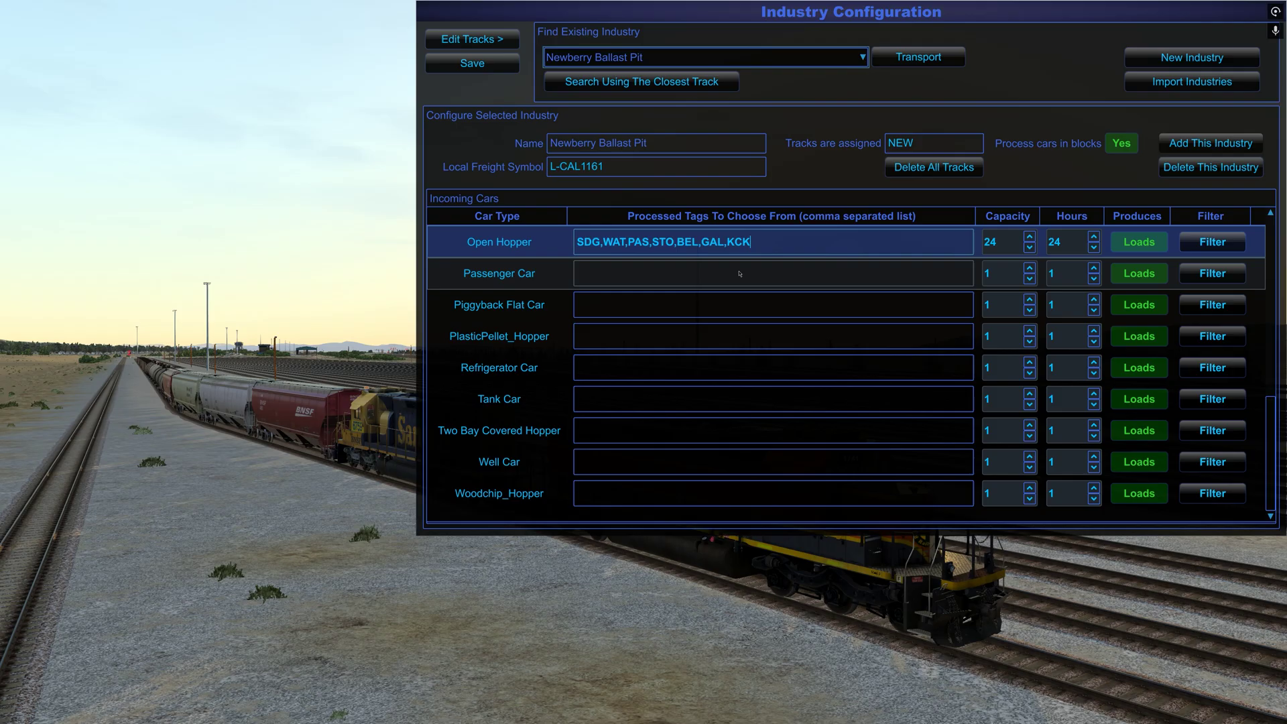
pyautogui.hotkey('ctrl', 'a')
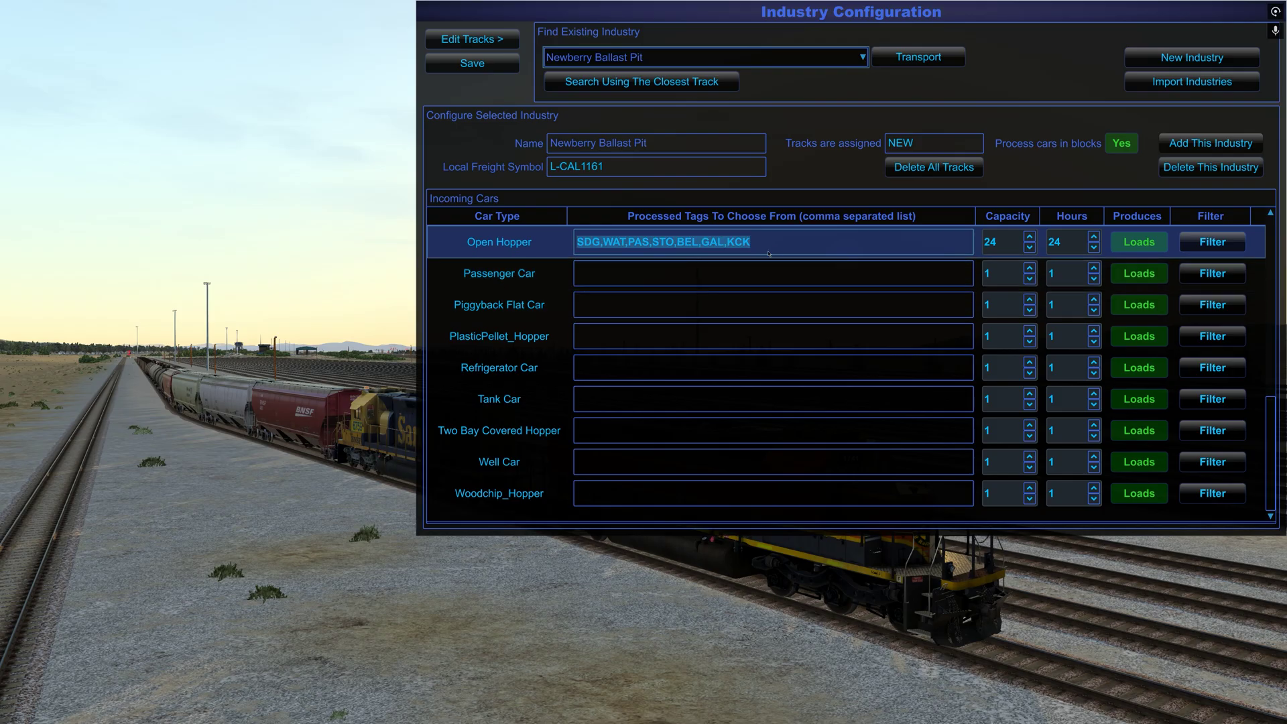
pyautogui.write('Barstow Yard')
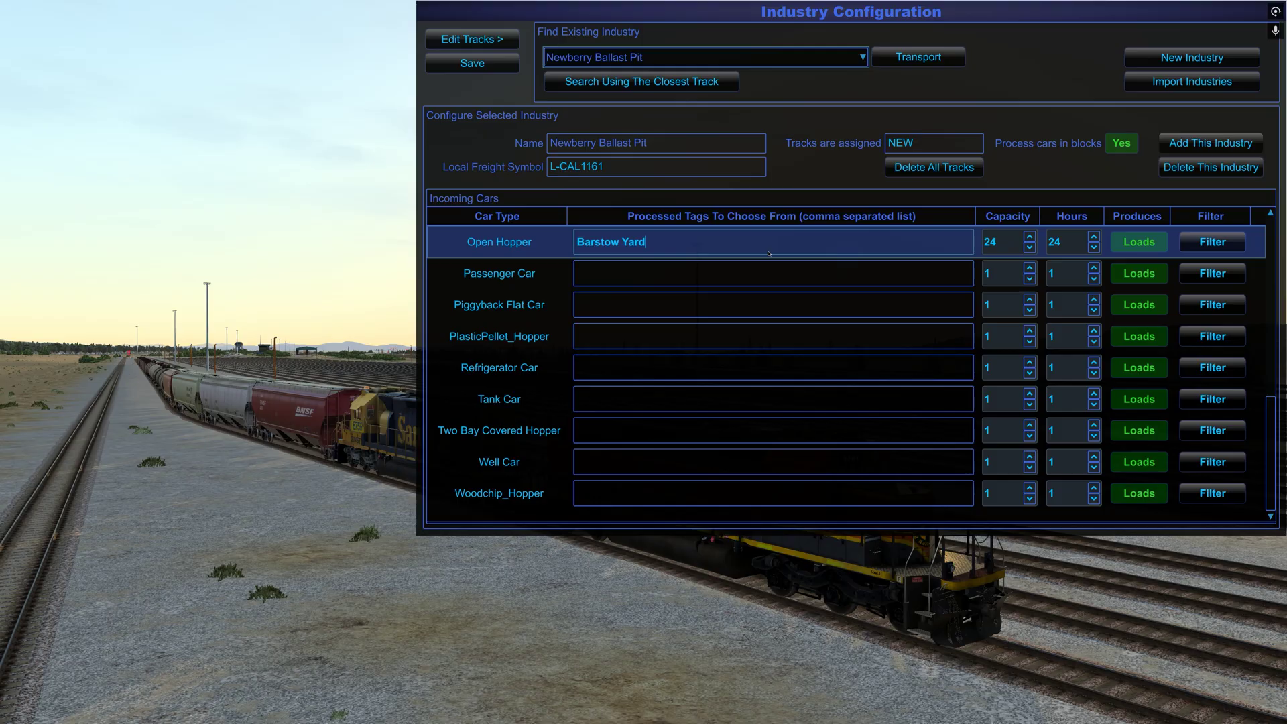
# - Set the Open Hopper's capacity to 1 and look through its generated train filter
pyautogui.scroll(5, 768, 253)
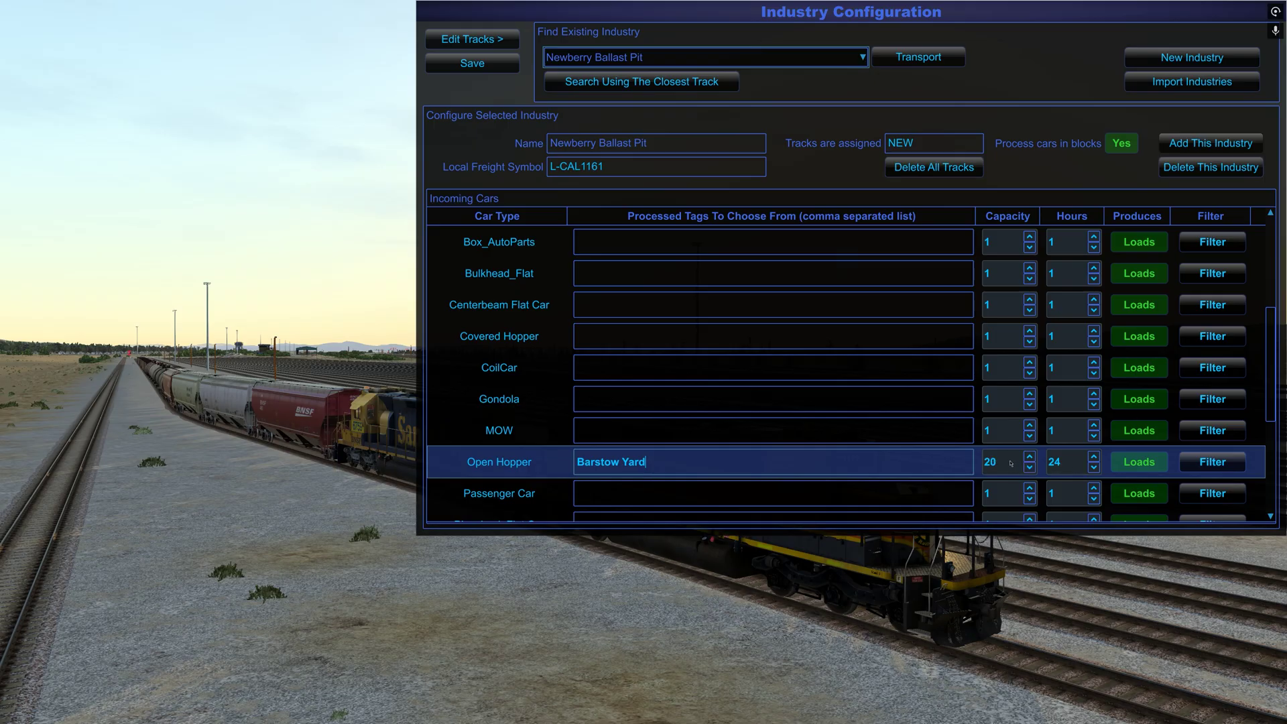
pyautogui.scroll(-12, 1011, 463)
pyautogui.click(1213, 462)
pyautogui.scroll(2, 869, 326)
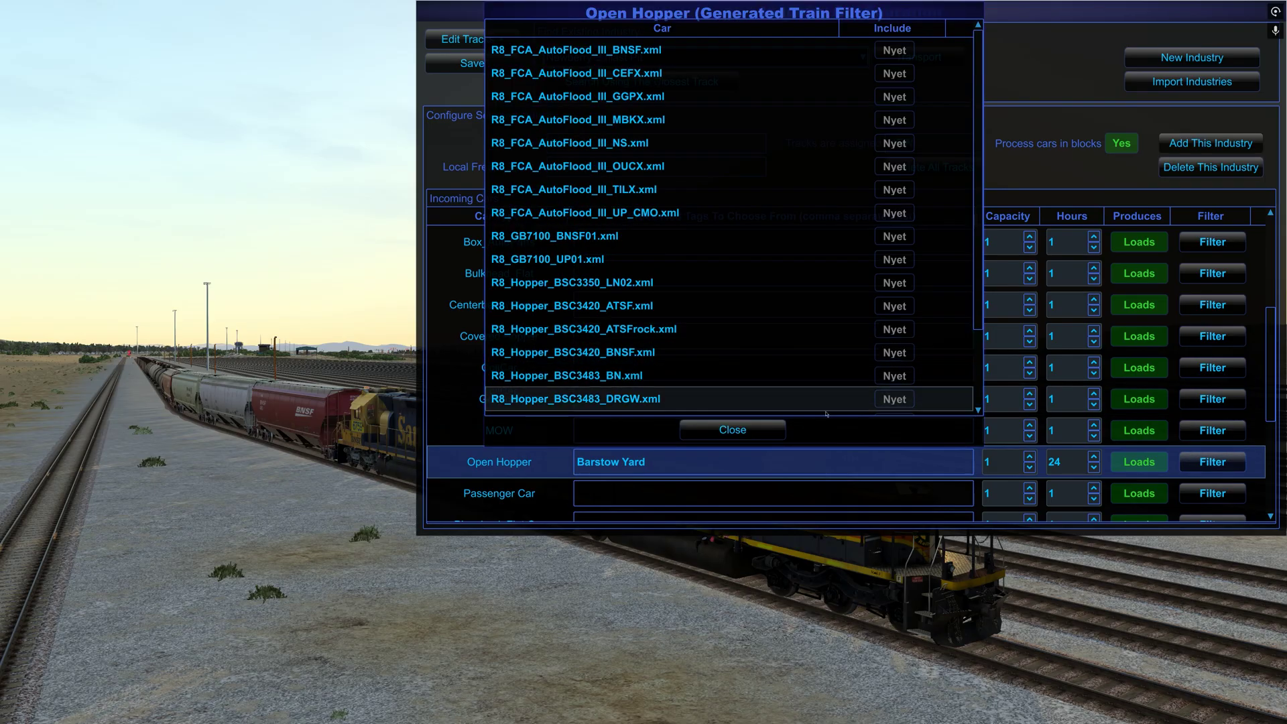
pyautogui.press('Escape')
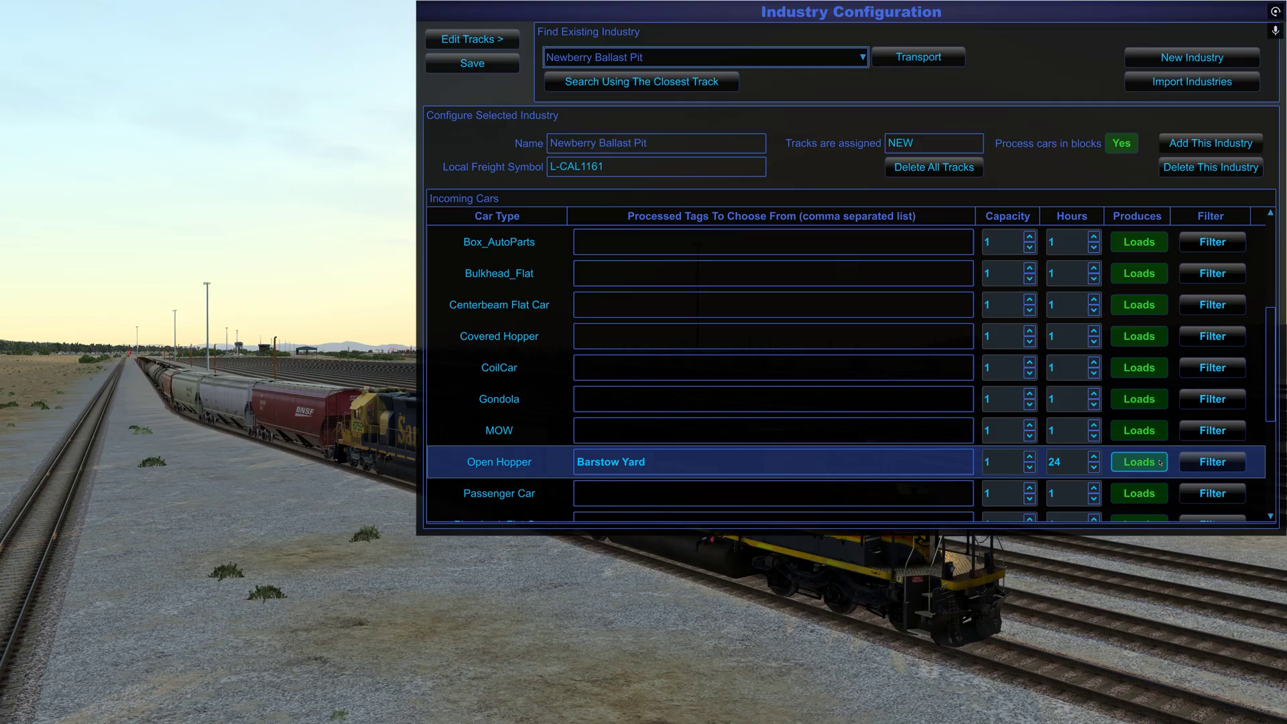
# - Switch to the Customer Management window, select the Newberry Ballast Pit's Empty order for comparison, and return to the Industry Configuration
pyautogui.hotkey('alt', 'Tab')
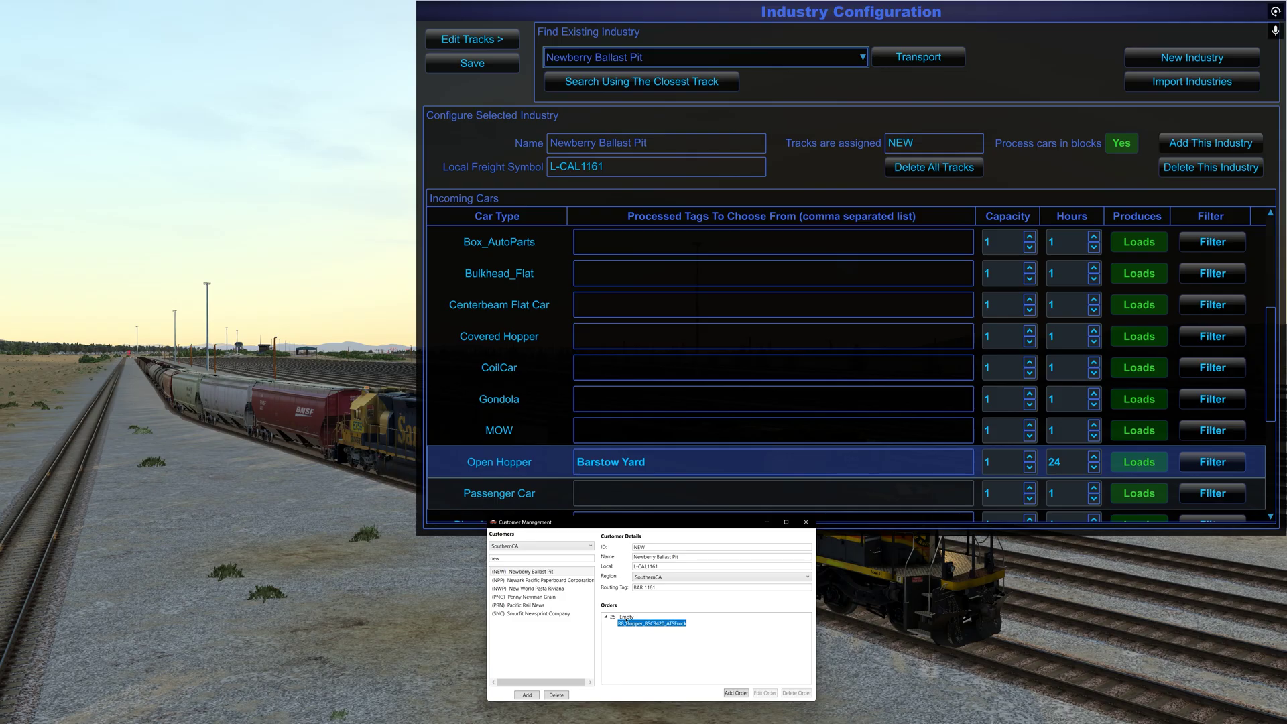
pyautogui.click(626, 617)
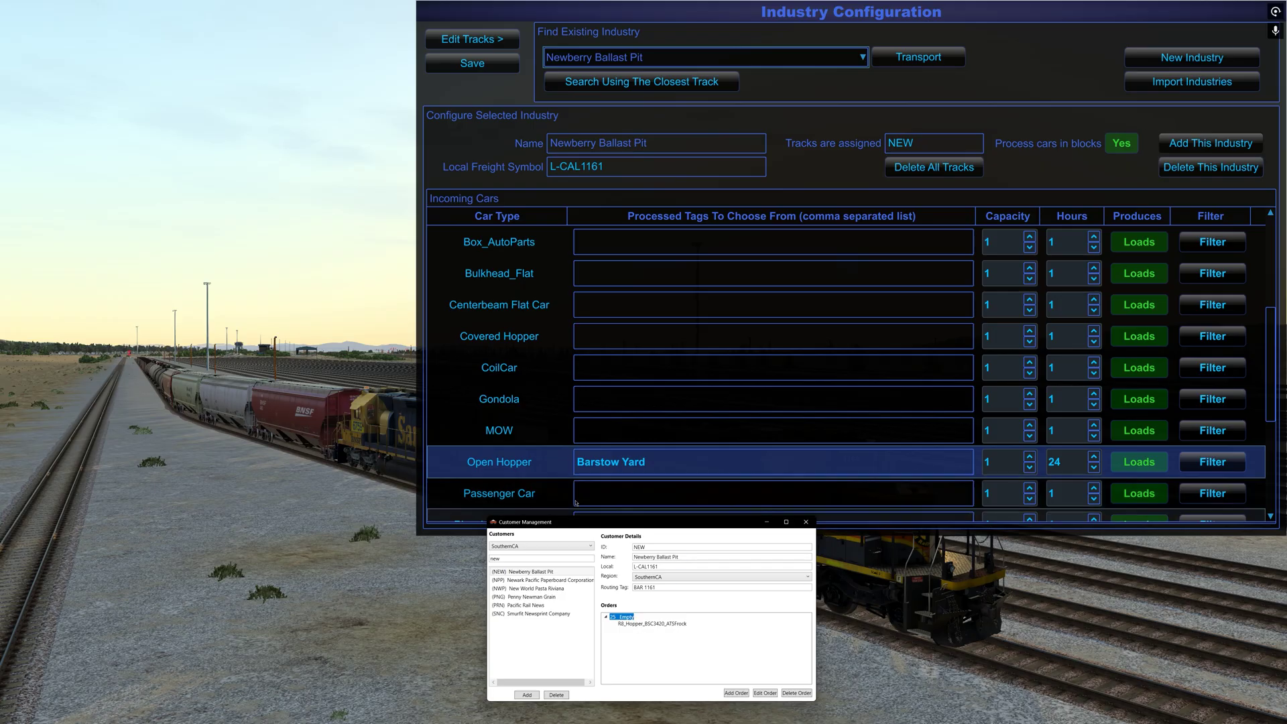
pyautogui.click(558, 473)
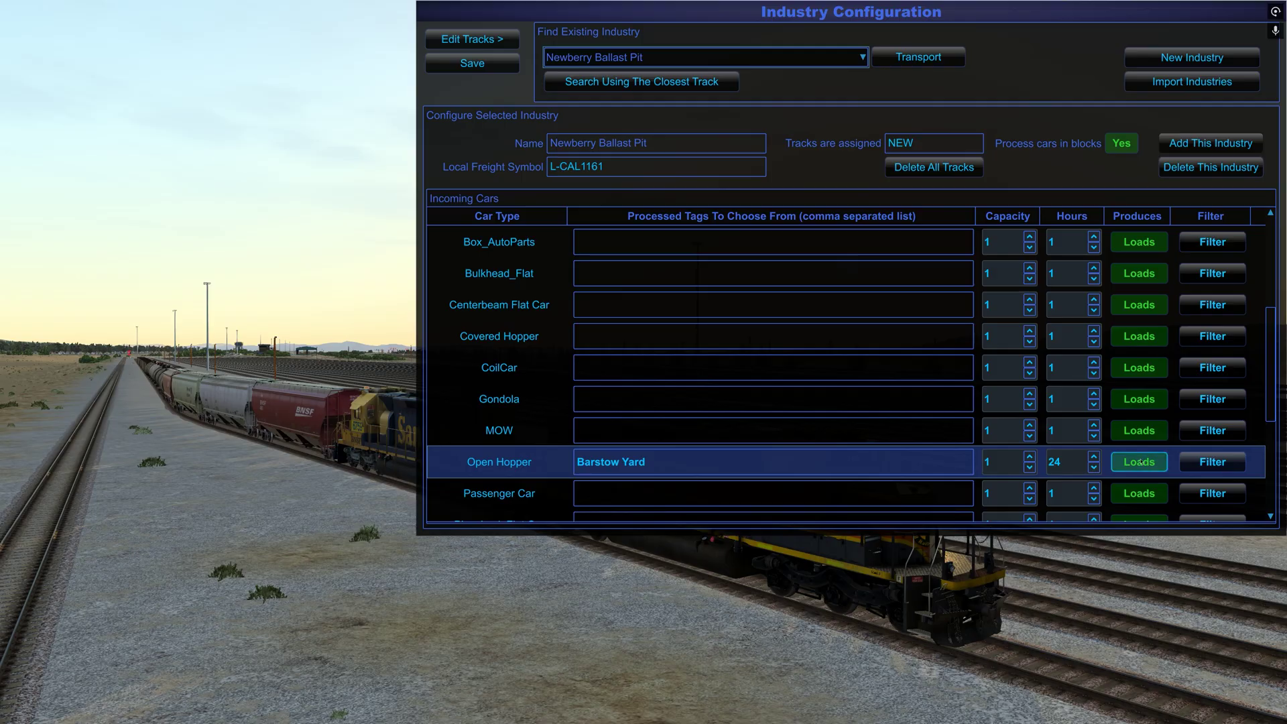
# - Check the Newberry Ballast Pit's incoming car rows once more and save the industry configuration
pyautogui.scroll(-3, 805, 402)
pyautogui.scroll(6, 510, 400)
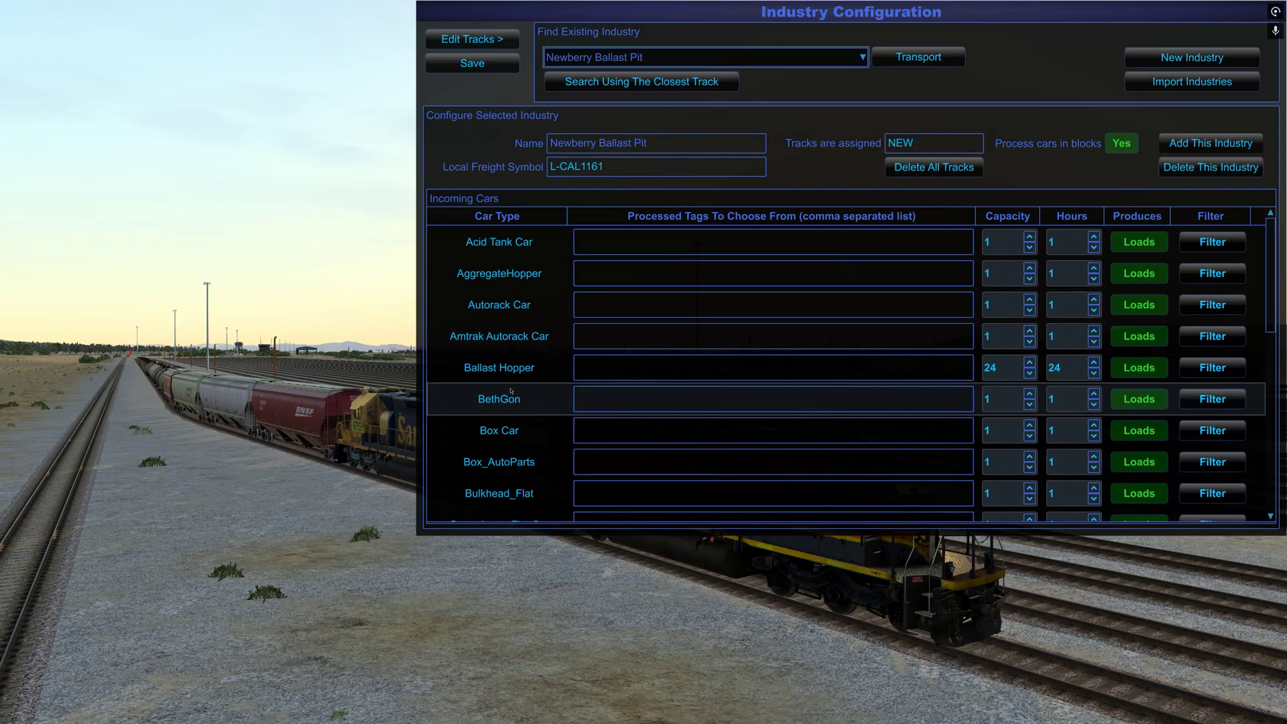
pyautogui.scroll(-3, 511, 391)
pyautogui.click(495, 66)
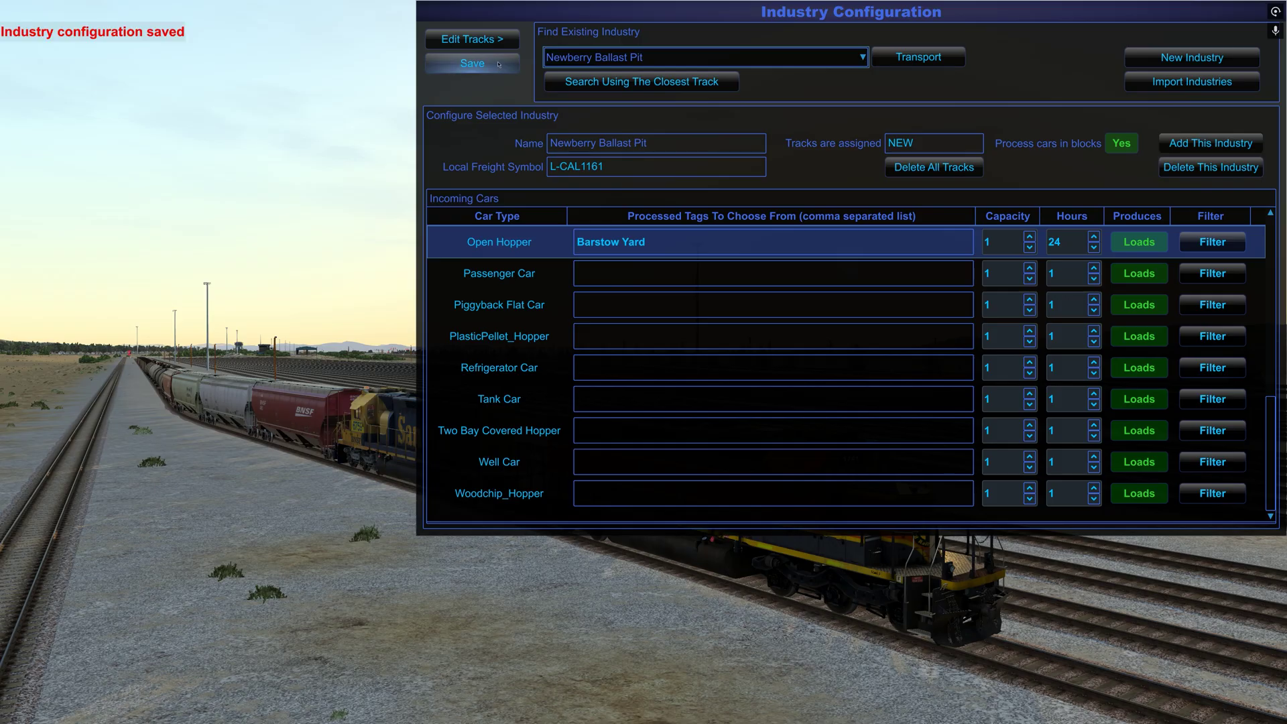
# - Load the existing Rheox industry and transport the view to its location
pyautogui.click(693, 60)
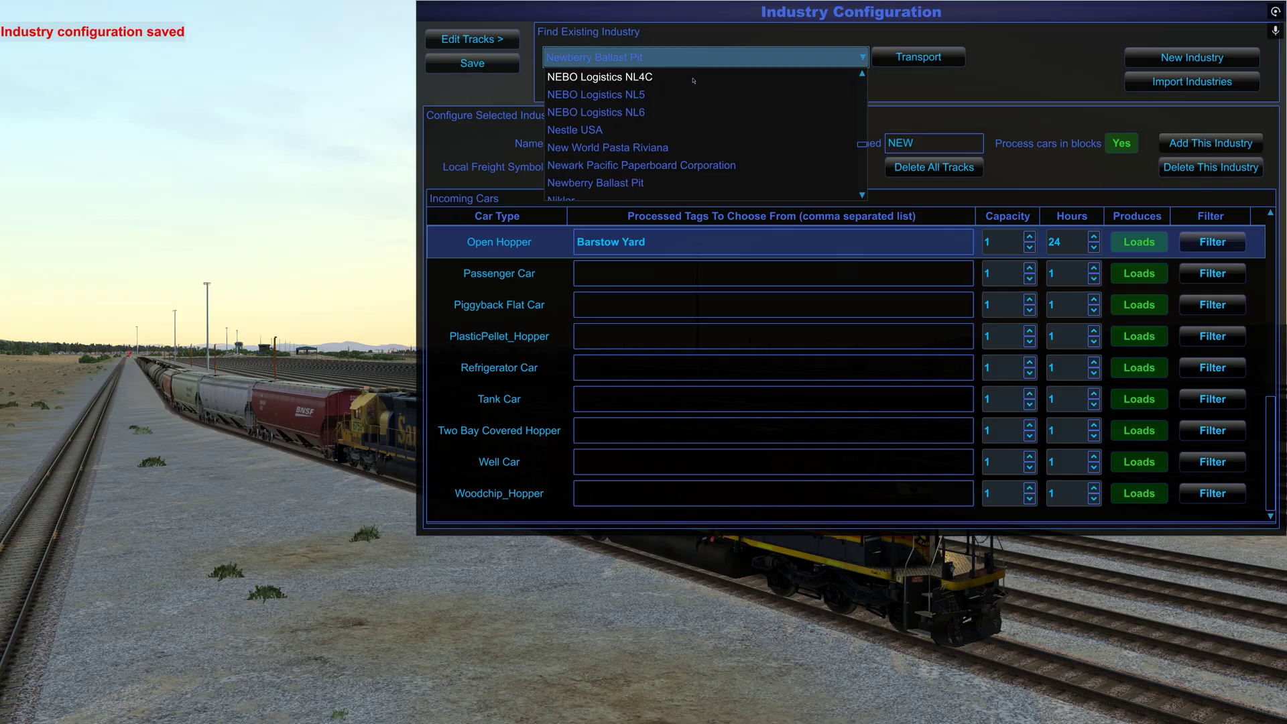
pyautogui.scroll(-10, 716, 183)
pyautogui.scroll(-5, 715, 183)
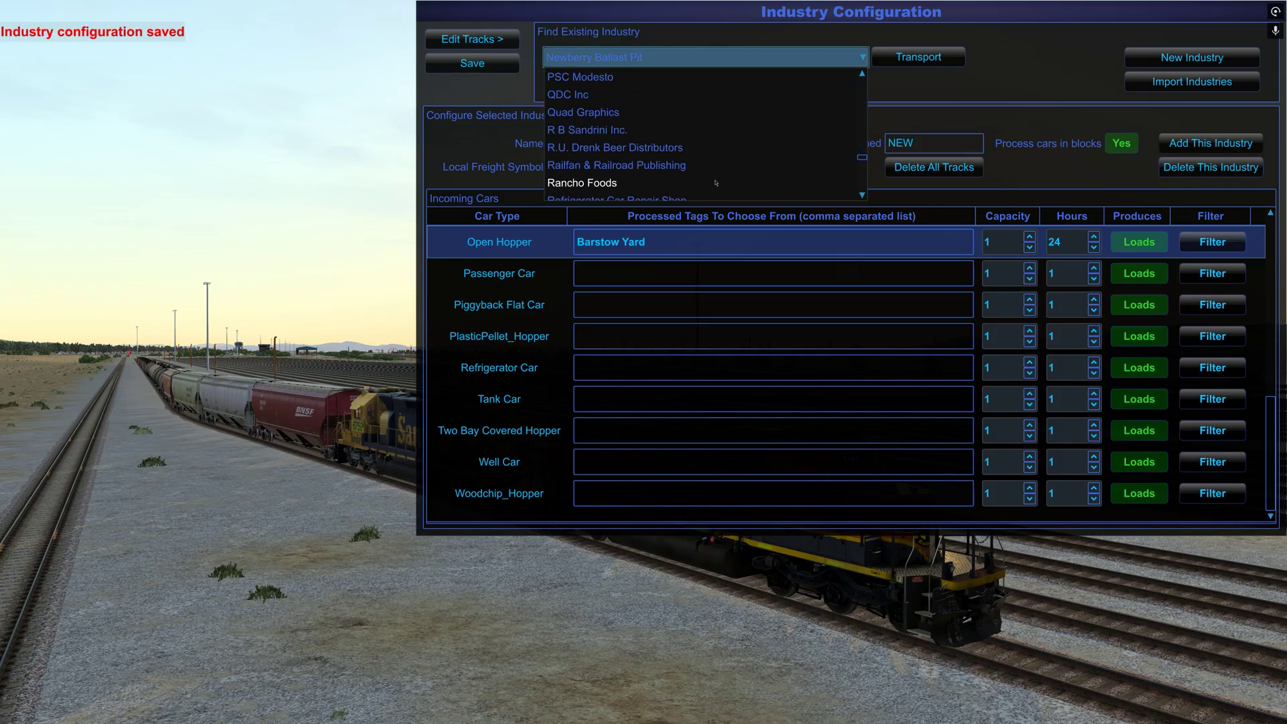
pyautogui.click(671, 179)
pyautogui.click(918, 56)
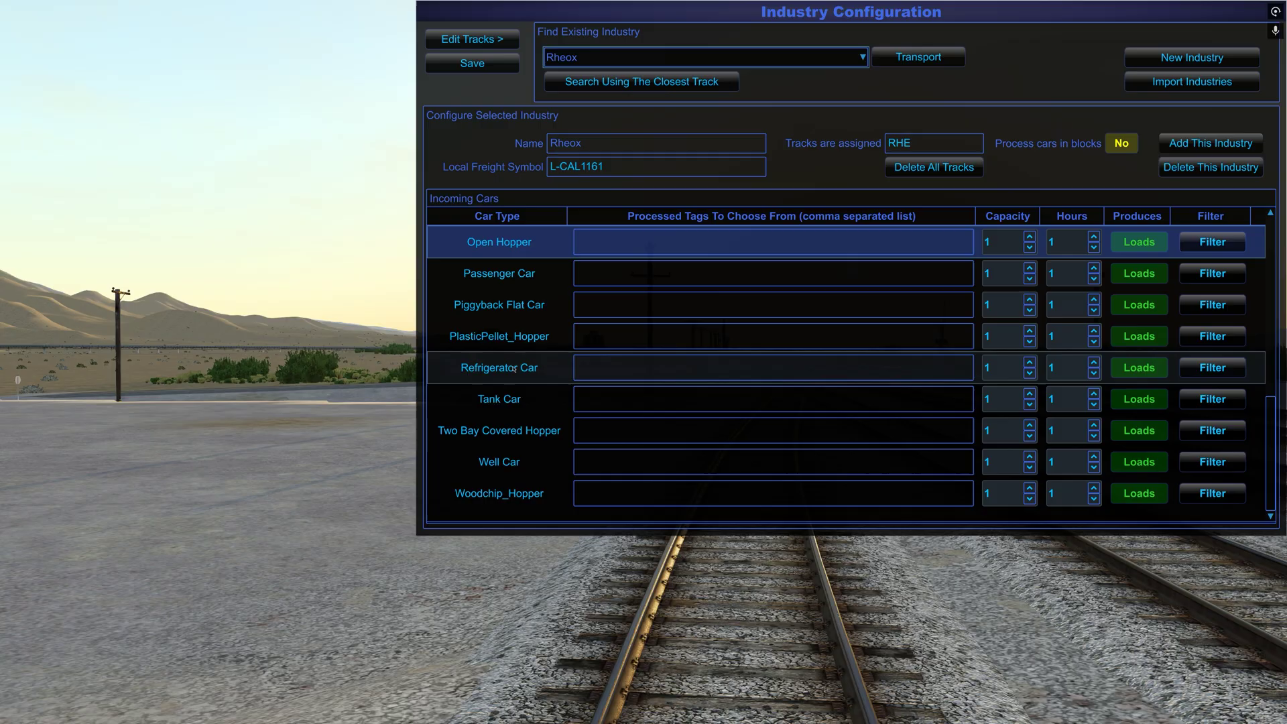
# - Switch to the Customer Management window, search for "rhe", select the Rheox customer, and expand its Loaded order
pyautogui.hotkey('alt', 'Tab')
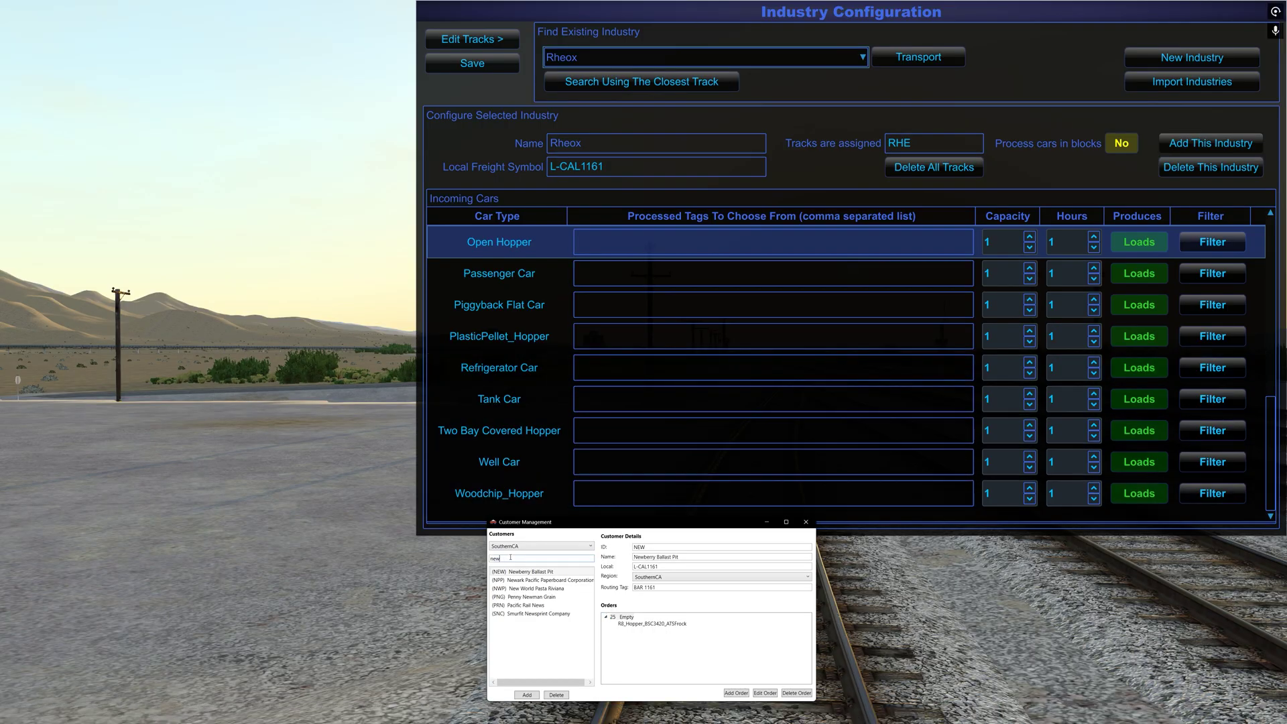
pyautogui.doubleClick(510, 557)
pyautogui.write('rhe')
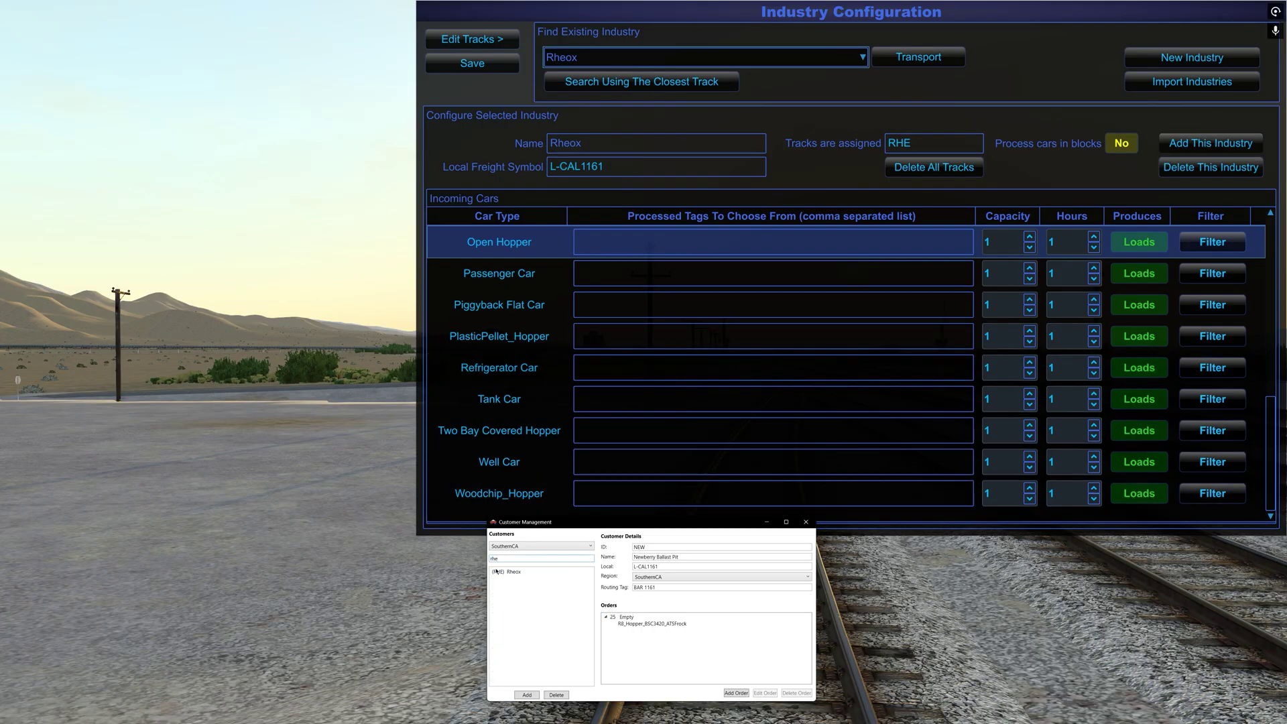
pyautogui.click(510, 572)
pyautogui.click(607, 617)
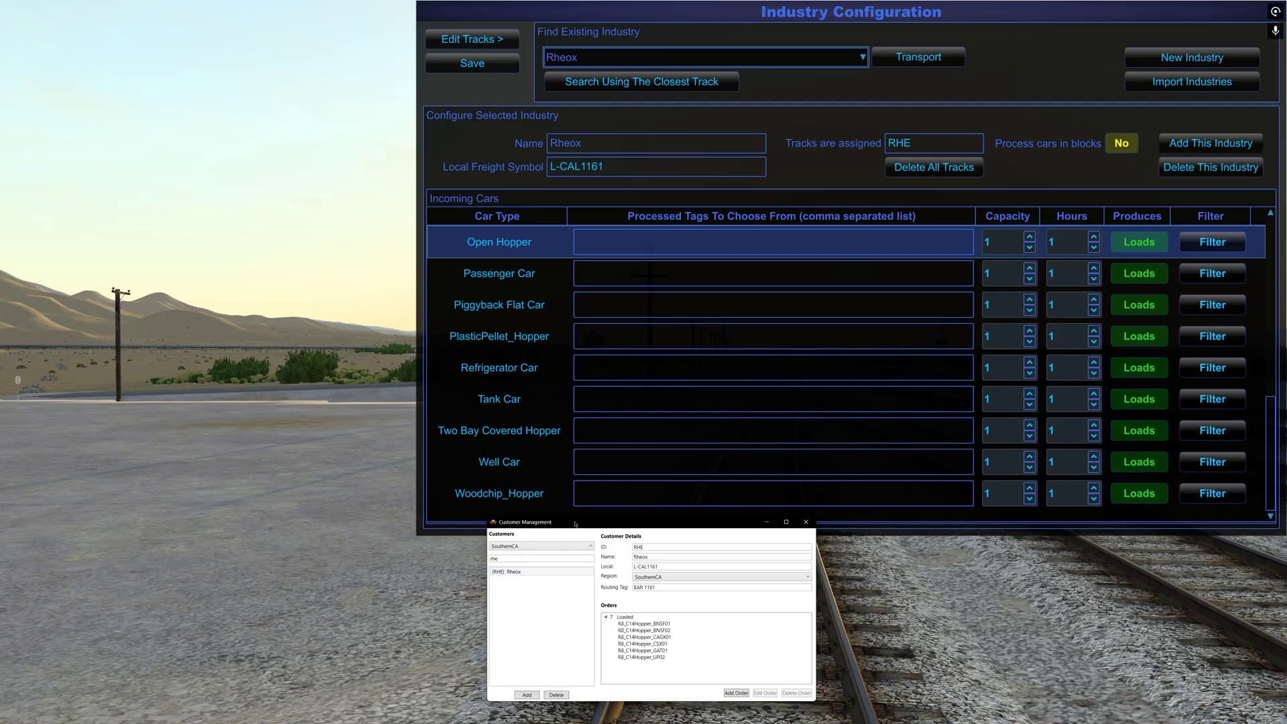
# - Return to the Industry Configuration and replace Rheox's Covered Hopper processed tag with "Barstow Yard"
pyautogui.click(537, 333)
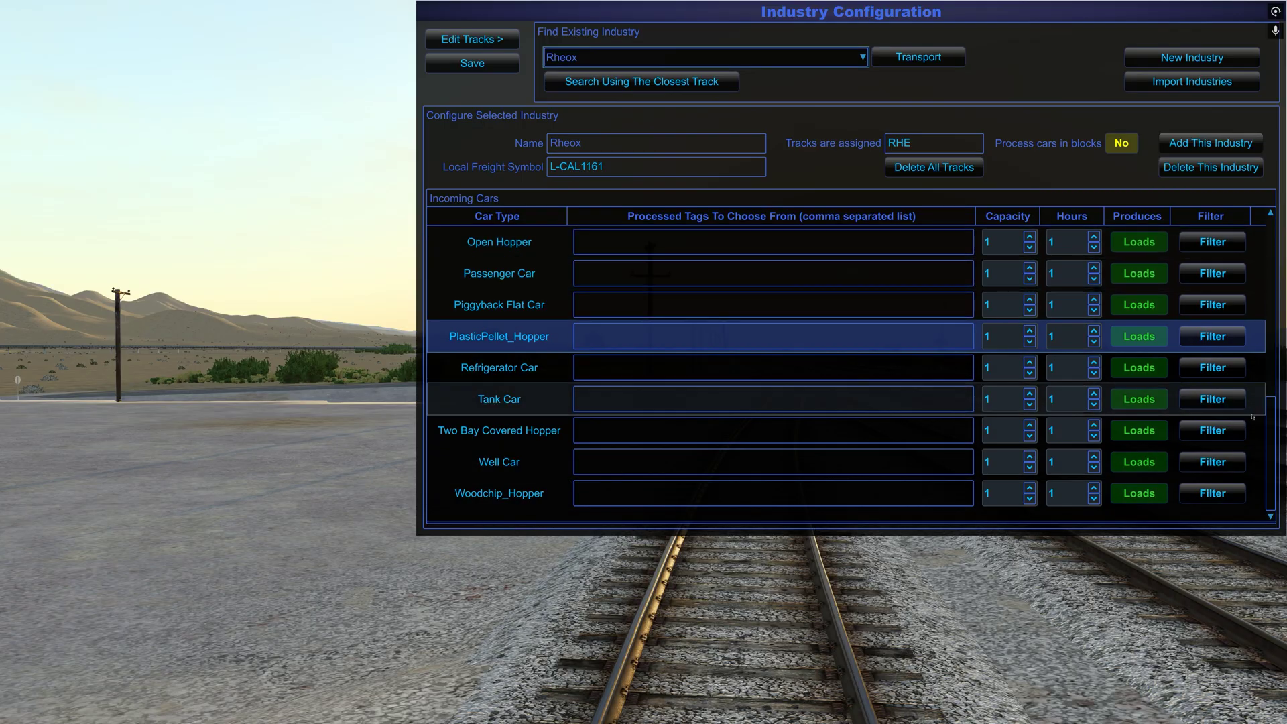
pyautogui.moveTo(1270, 428); pyautogui.dragTo(1283, 374)
pyautogui.scroll(5, 1140, 368)
pyautogui.click(621, 401)
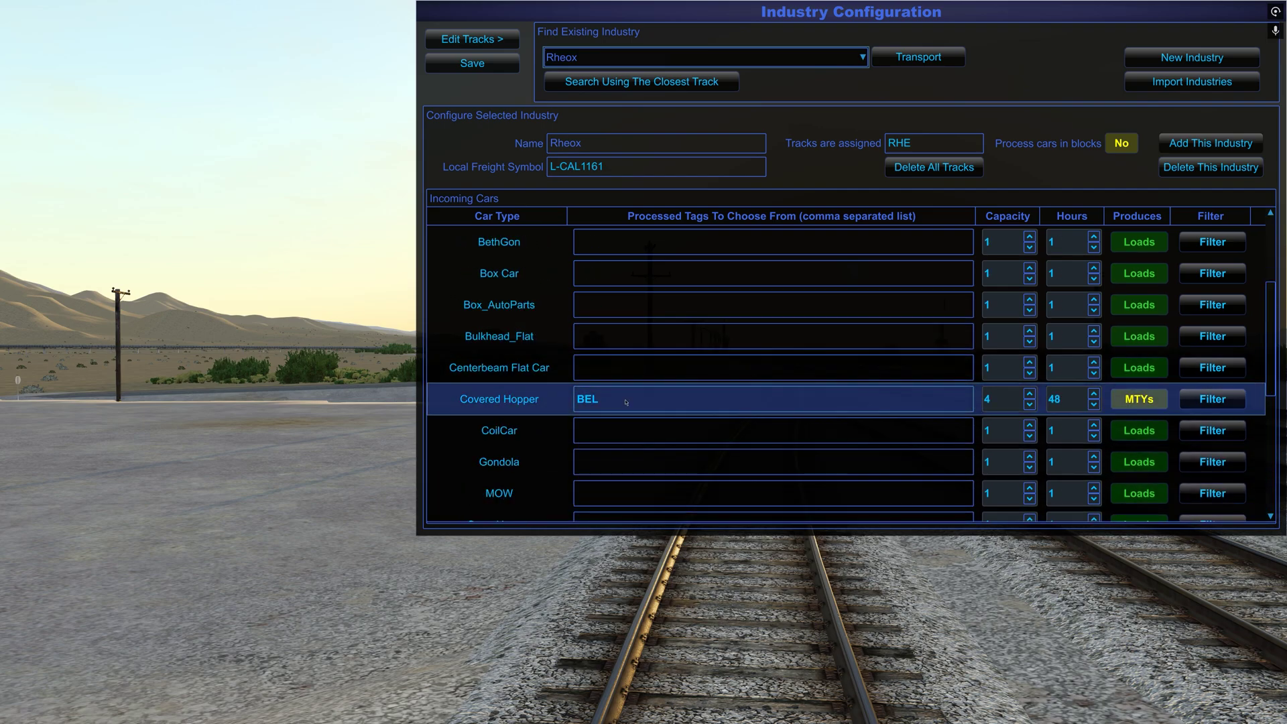
pyautogui.press('BackSpace')
pyautogui.press('BackSpace')
pyautogui.press('BackSpace')
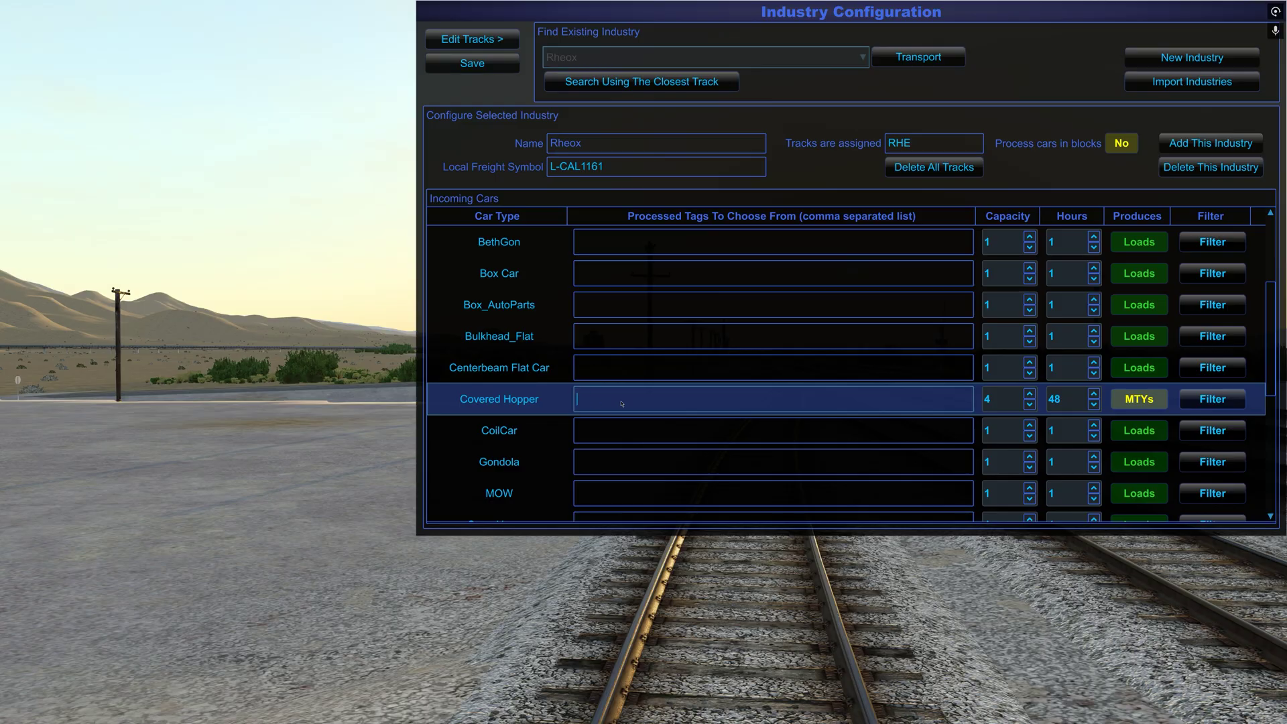
pyautogui.write('Barstow Yard')
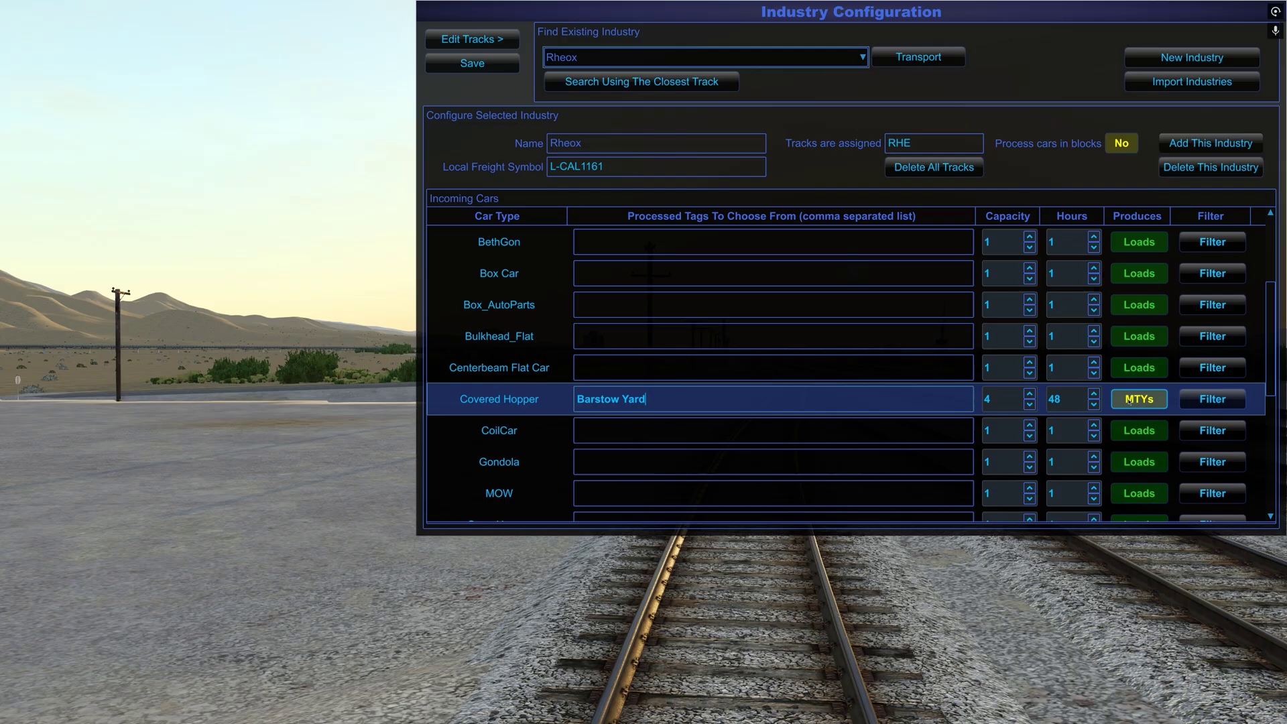
# - Set the Covered Hopper's capacity to 1 and hours to 24, and check them against Rheox's customer order
pyautogui.click(1028, 401)
pyautogui.doubleClick(1074, 401)
pyautogui.write('24')
pyautogui.hotkey('alt', 'Tab')
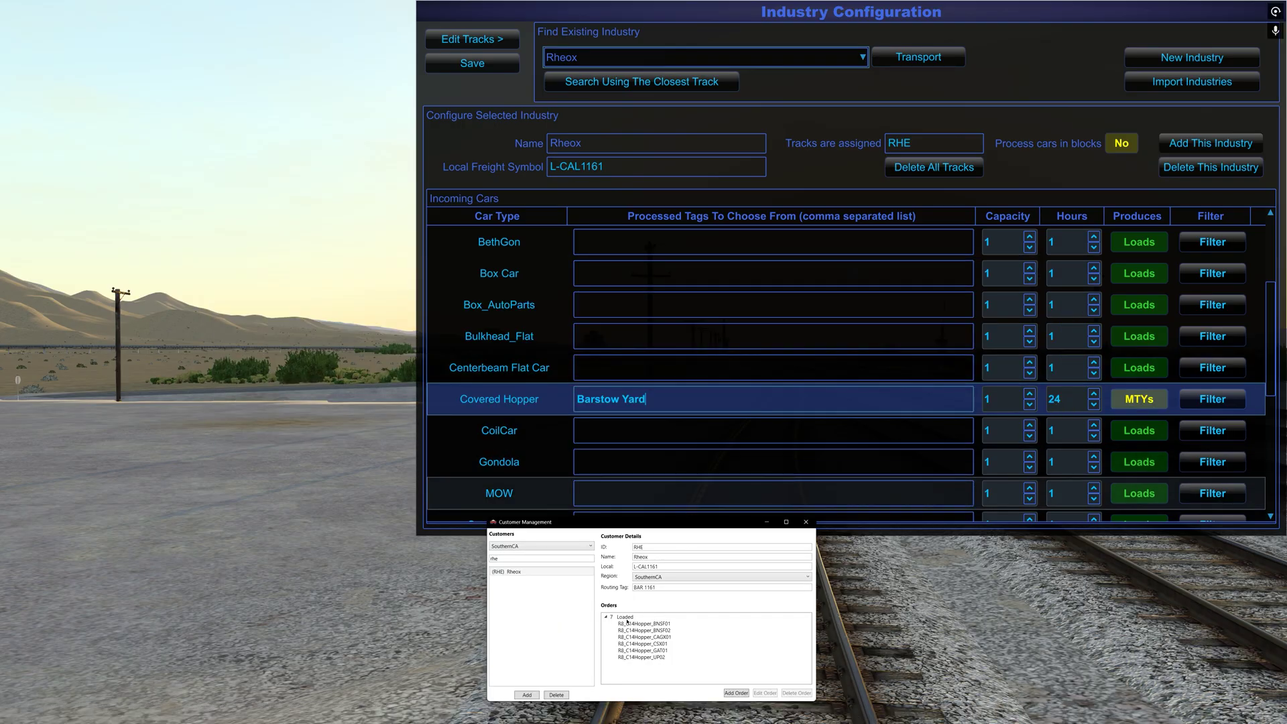
pyautogui.hotkey('alt', 'Tab')
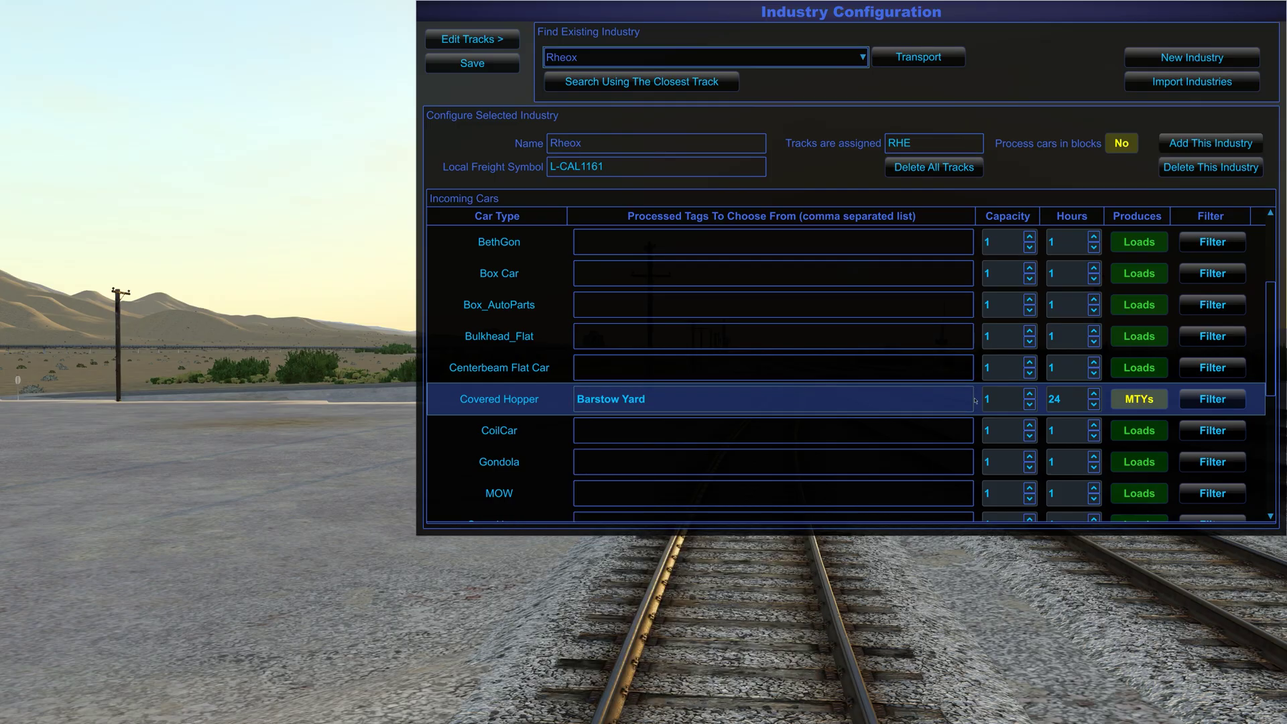
# - Toggle the Covered Hopper's produced output between MTYs and Loads, ending on MTYs
pyautogui.click(1159, 402)
pyautogui.click(1165, 402)
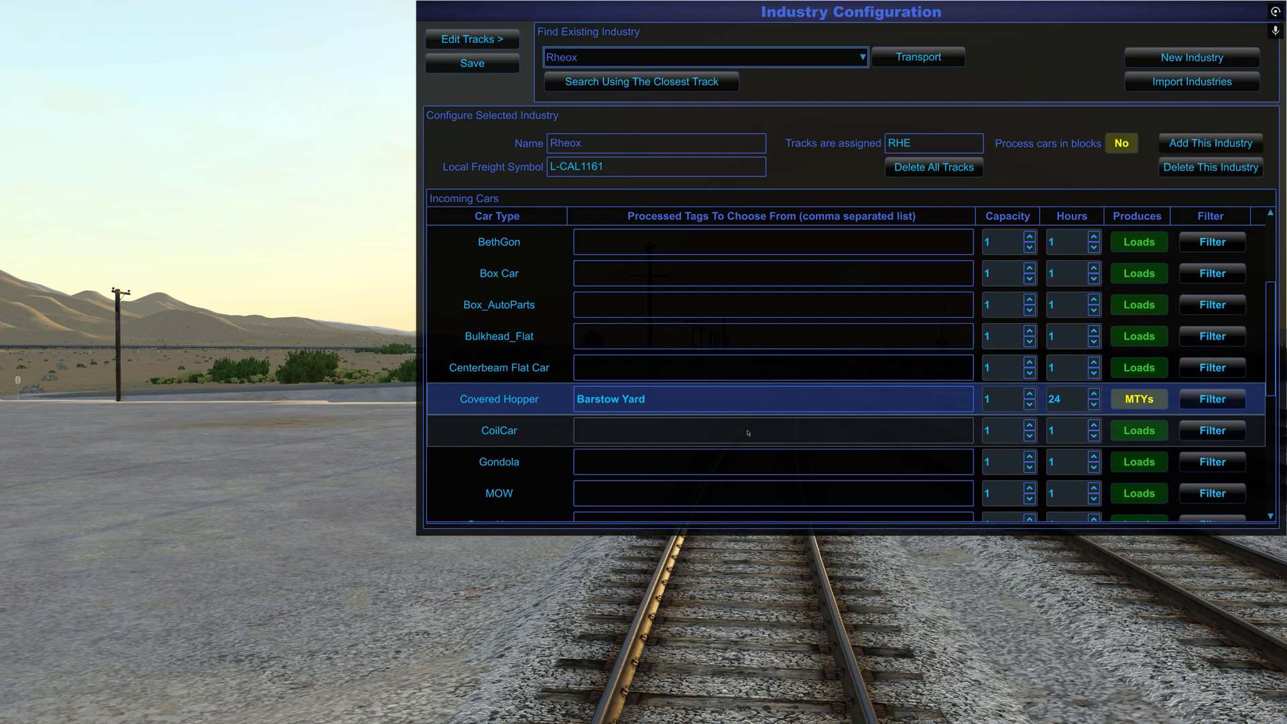
pyautogui.click(1157, 403)
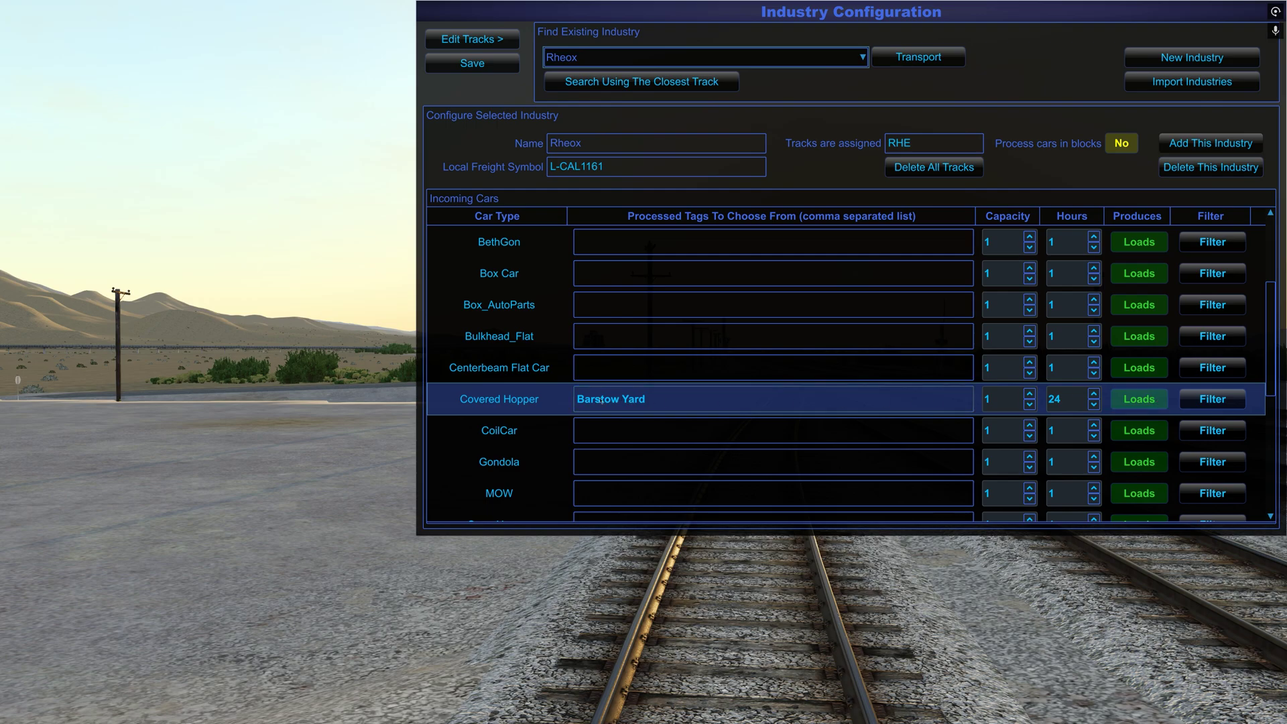
pyautogui.click(1162, 404)
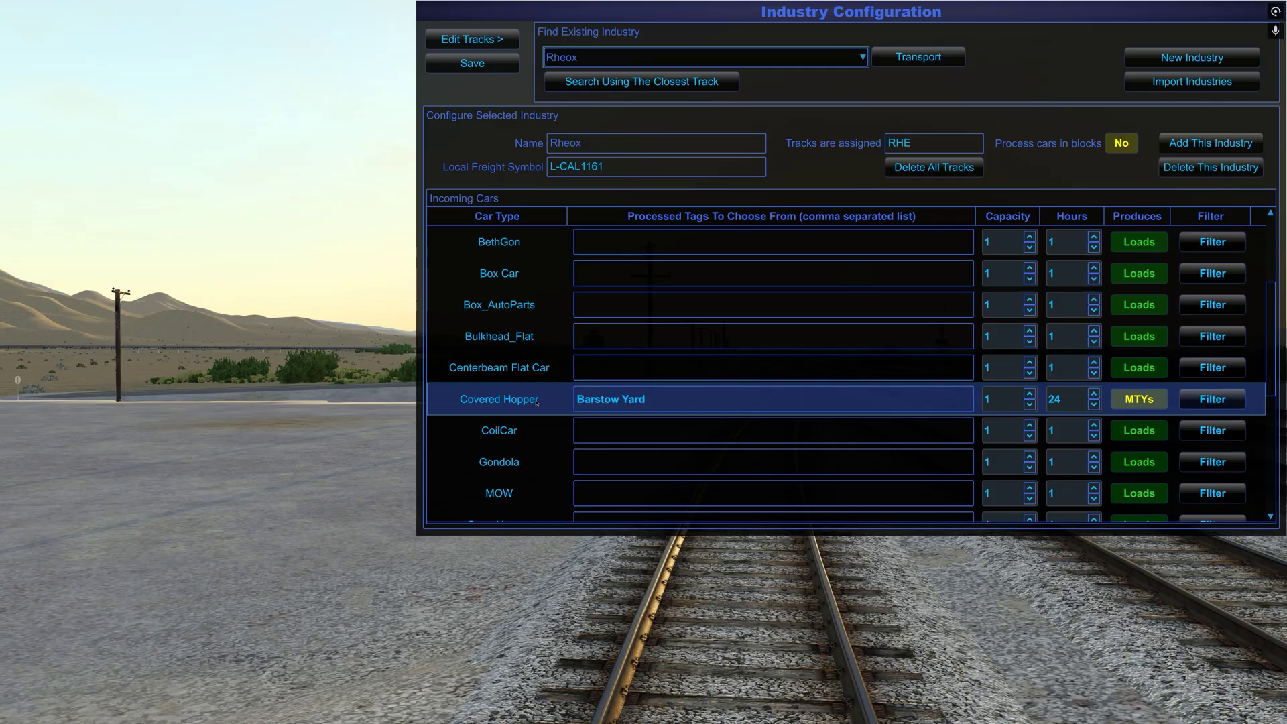
# - Save the Rheox configuration and load the existing Hill Bros Chemicals industry
pyautogui.click(504, 64)
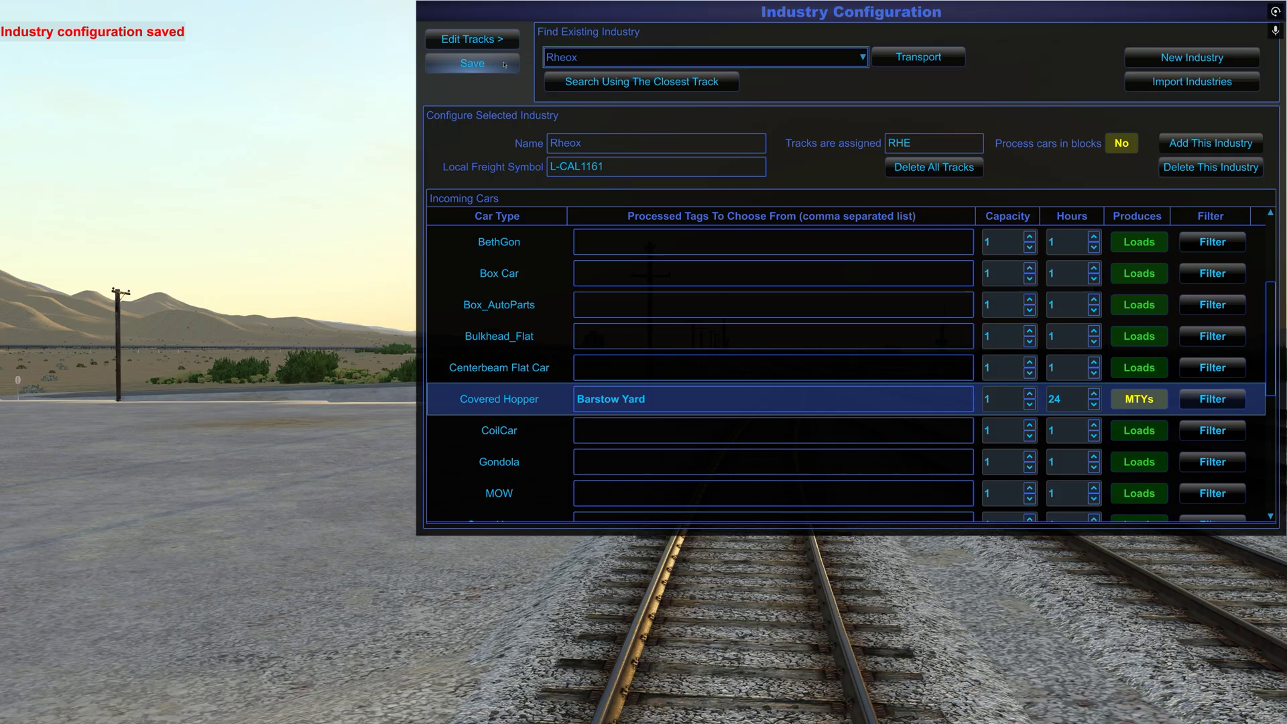
pyautogui.click(660, 59)
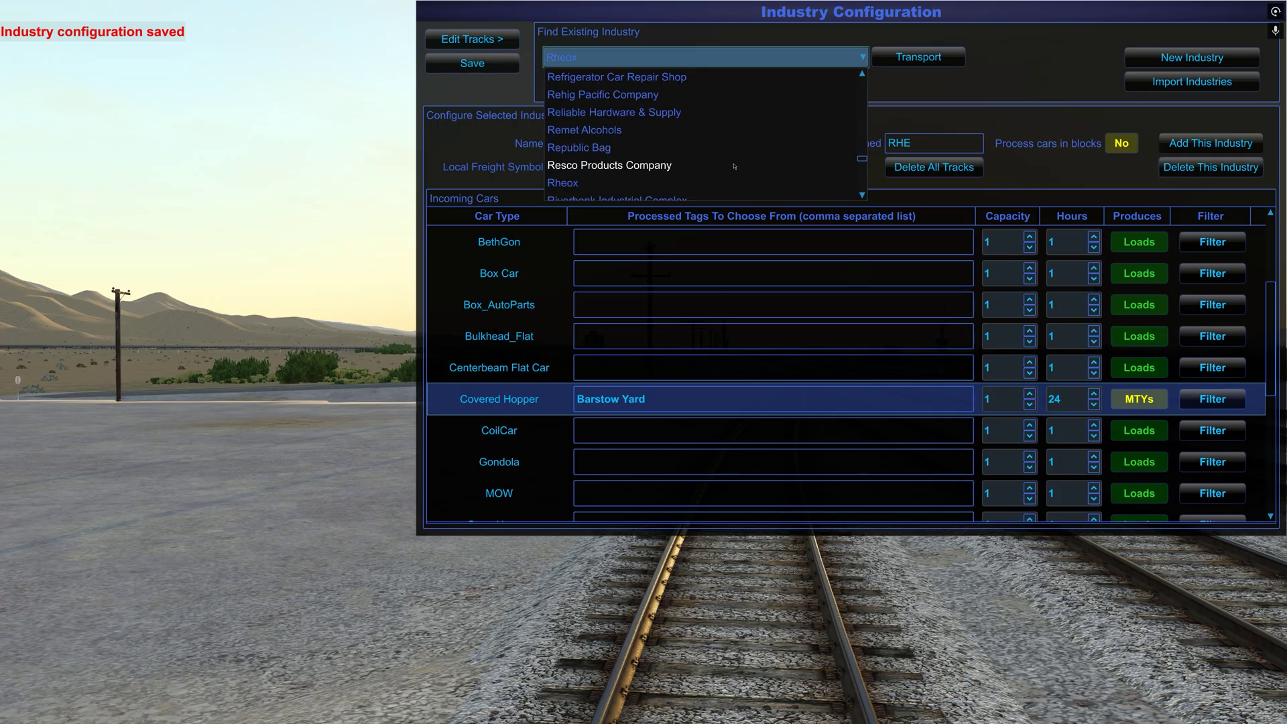
pyautogui.scroll(-3, 737, 170)
pyautogui.scroll(15, 737, 170)
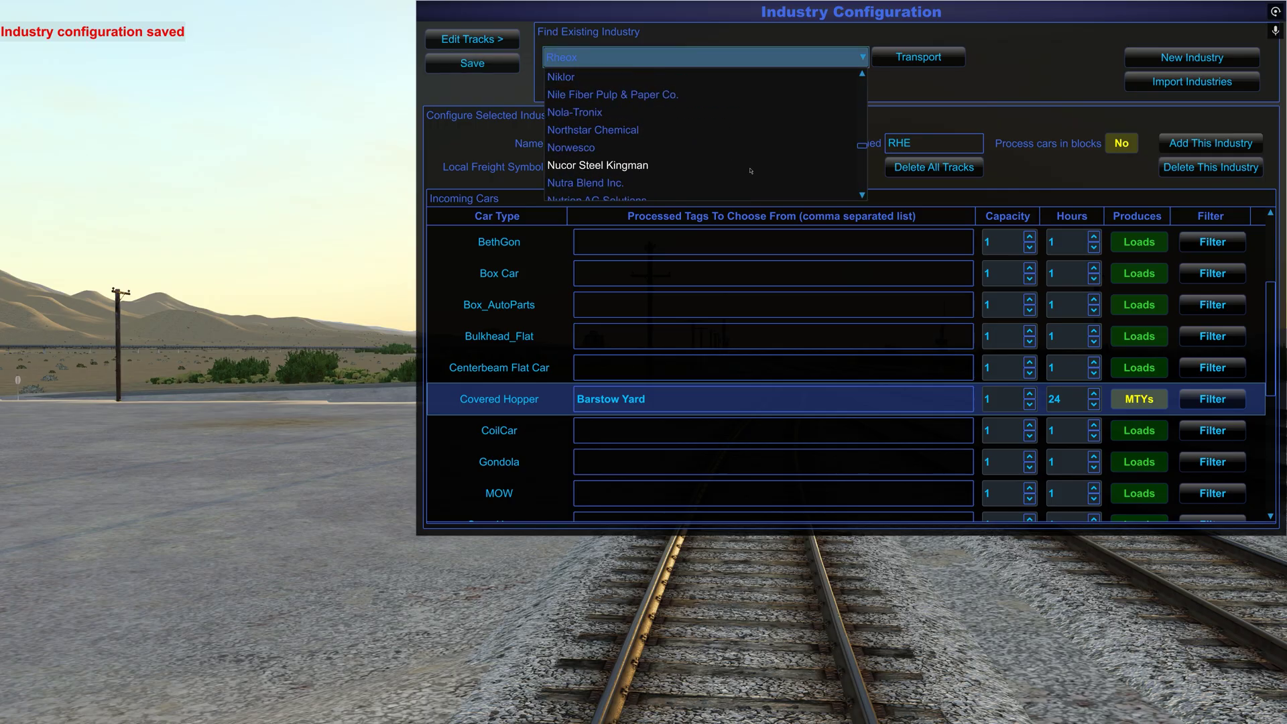
pyautogui.scroll(6, 753, 171)
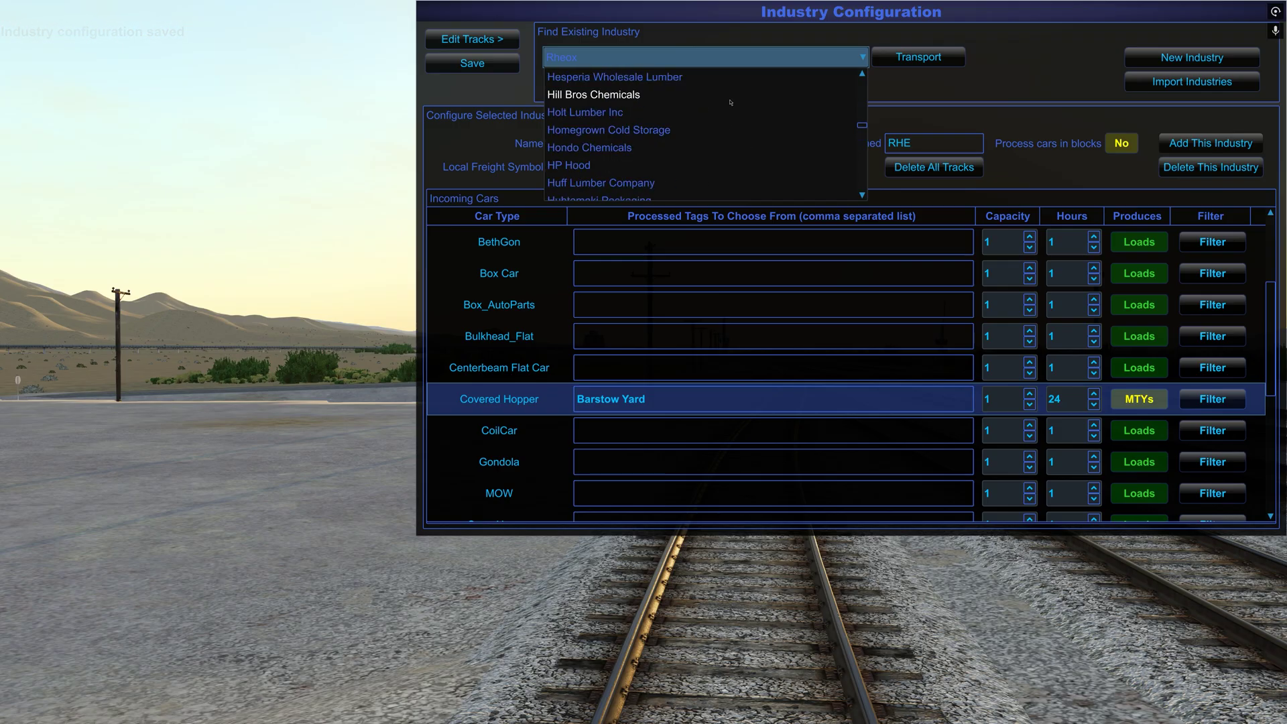
pyautogui.click(731, 96)
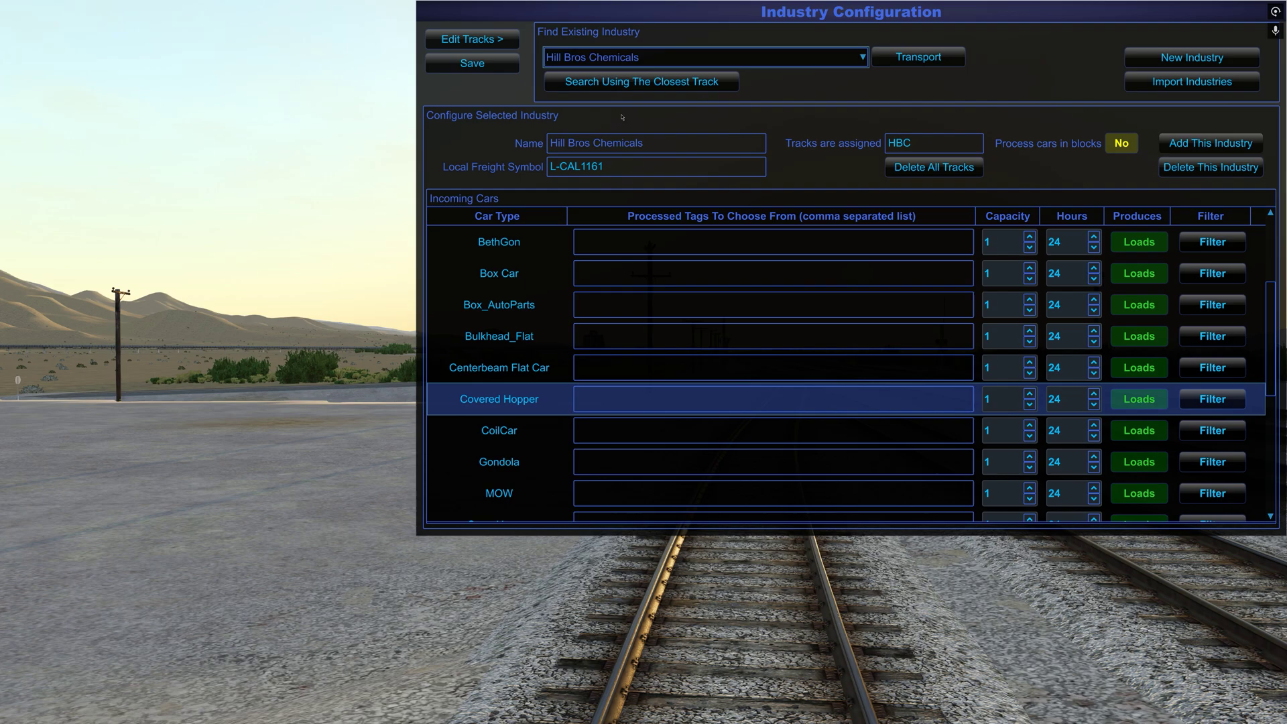
# - Look through the Hill Bros Chemicals incoming car rows and select the Tank Car row
pyautogui.scroll(-5, 529, 422)
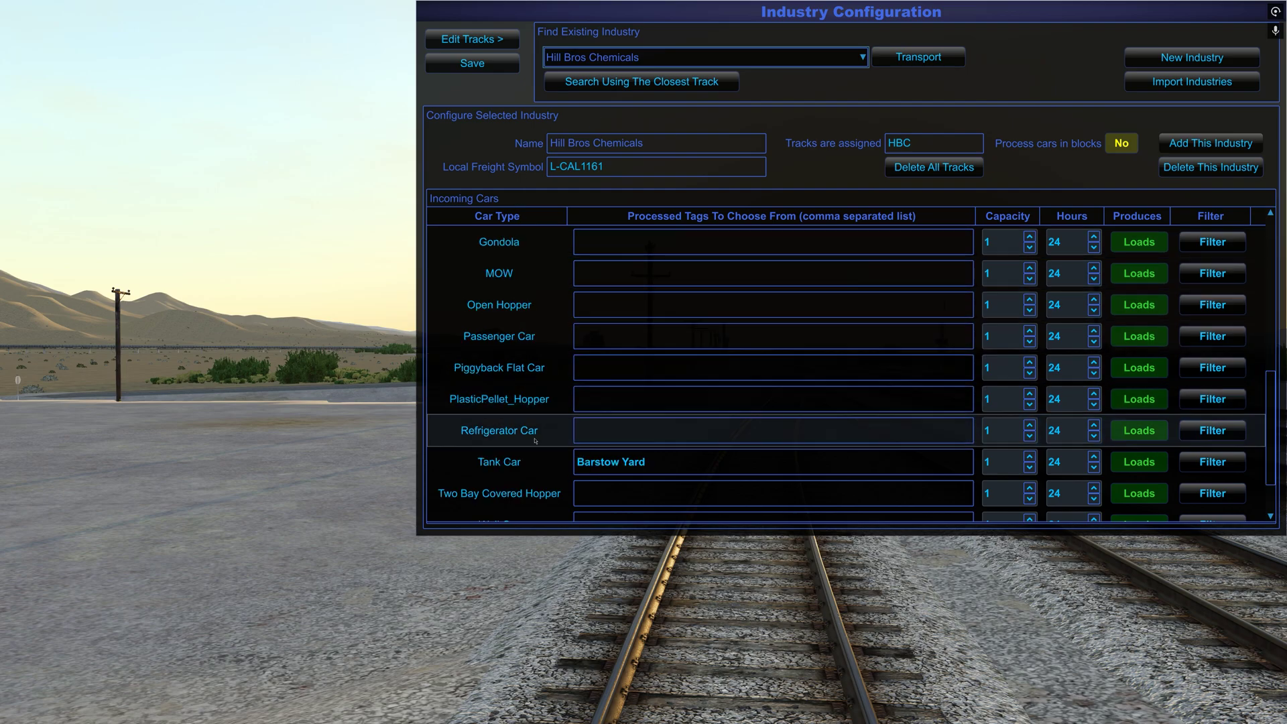
pyautogui.click(554, 469)
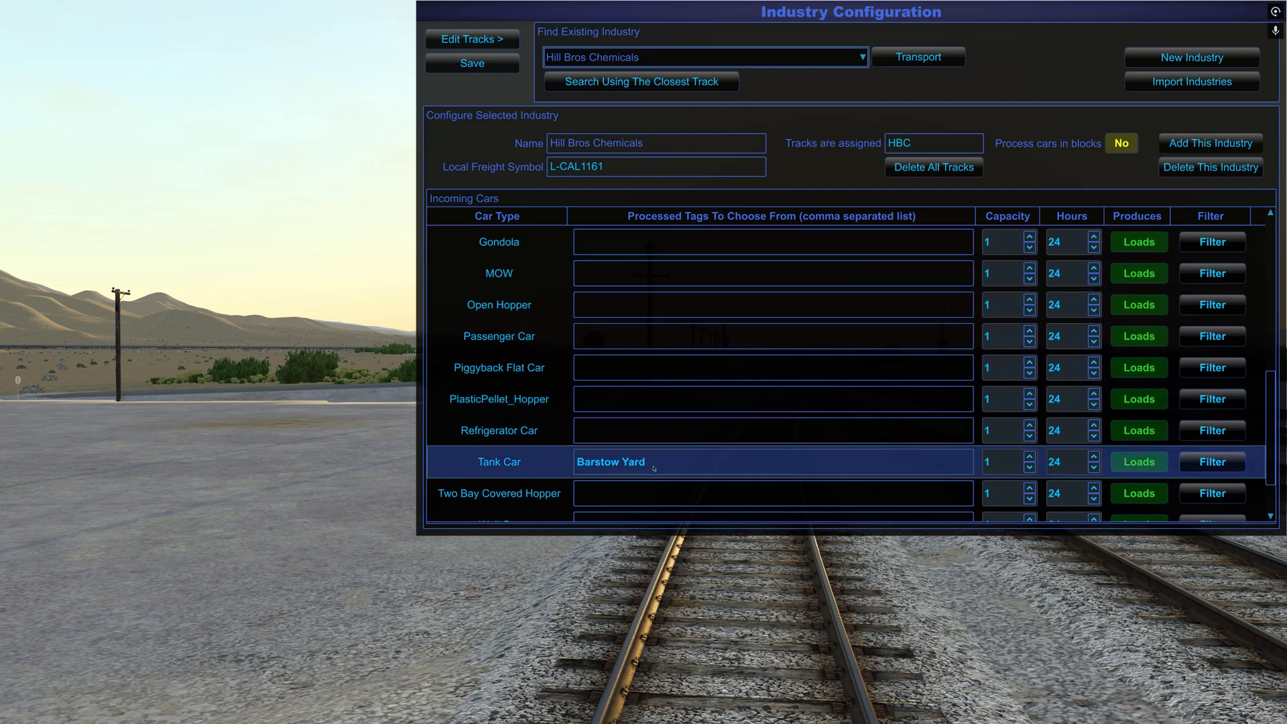
pyautogui.scroll(-2, 650, 455)
pyautogui.scroll(10, 646, 433)
pyautogui.scroll(-10, 643, 436)
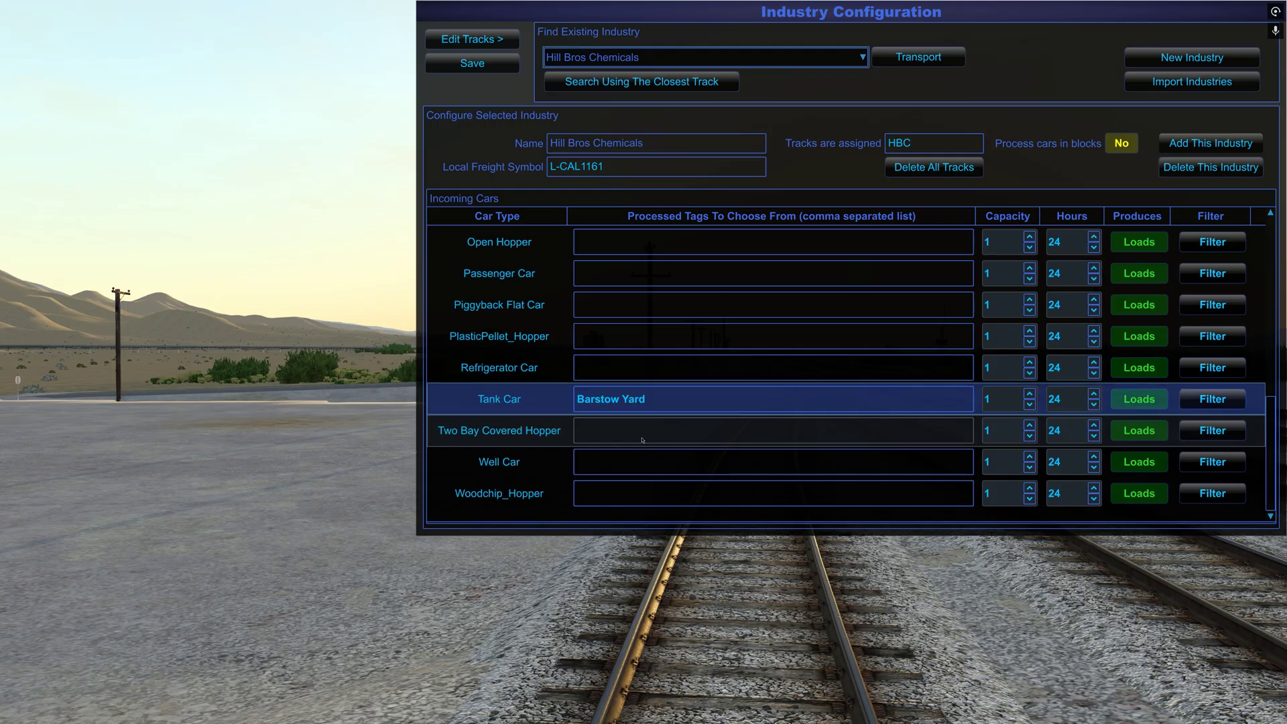
# - Switch to the Customer Management window, search for "hbc", select the Hill Bros. Chemical customer, and expand its Loaded order
pyautogui.hotkey('alt', 'Tab')
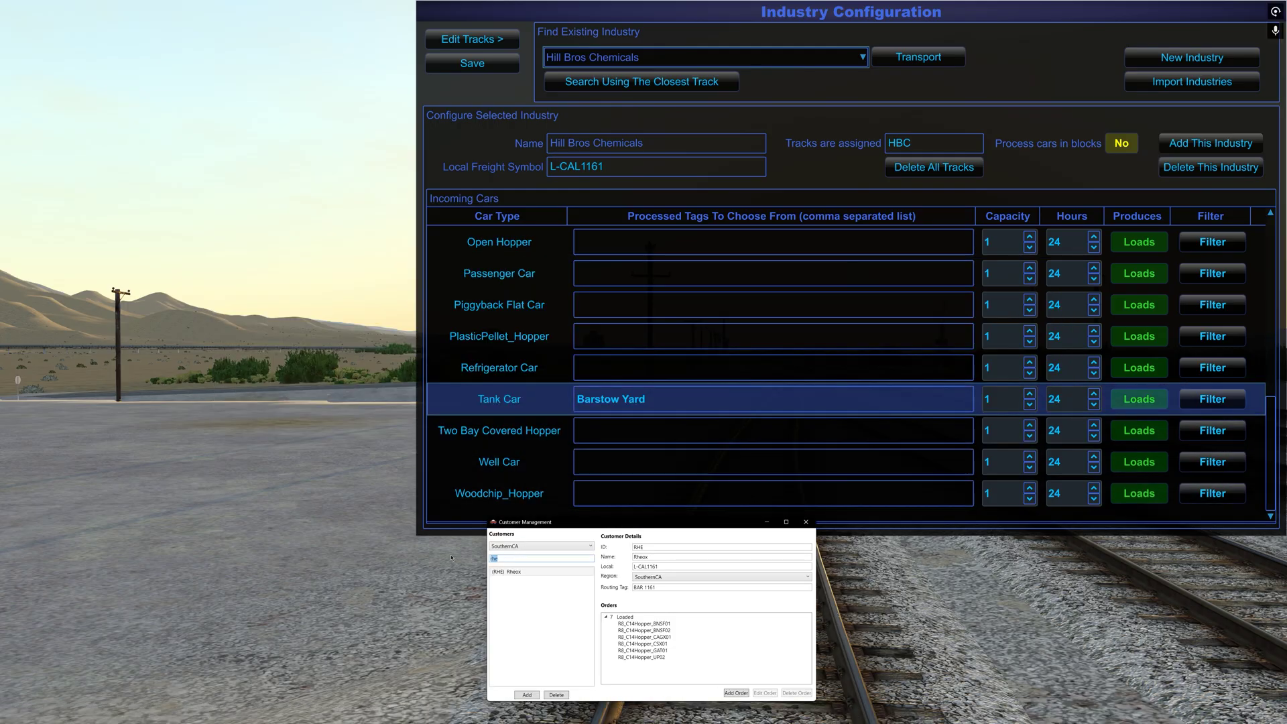
pyautogui.write('hbc')
pyautogui.click(534, 571)
pyautogui.click(630, 617)
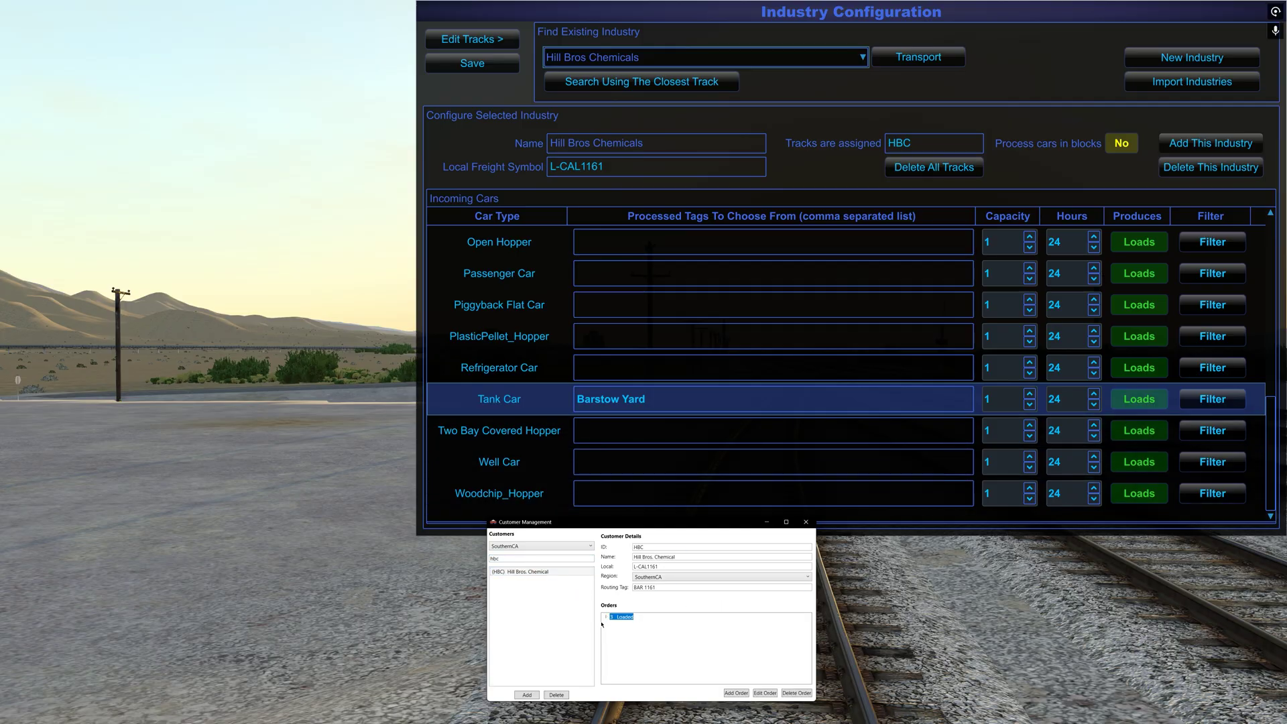
pyautogui.click(606, 618)
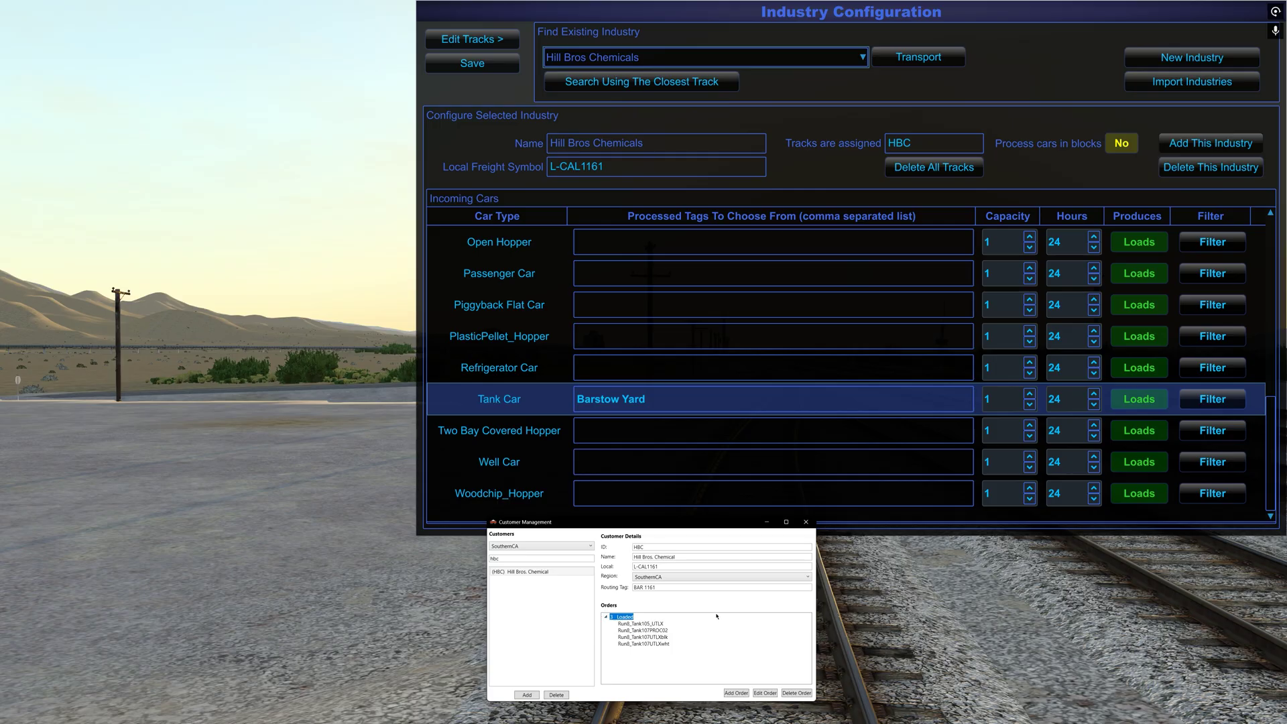
# - Return to the Industry Configuration, set the Hill Bros Chemicals Tank Car to produce MTYs, and save
pyautogui.click(537, 407)
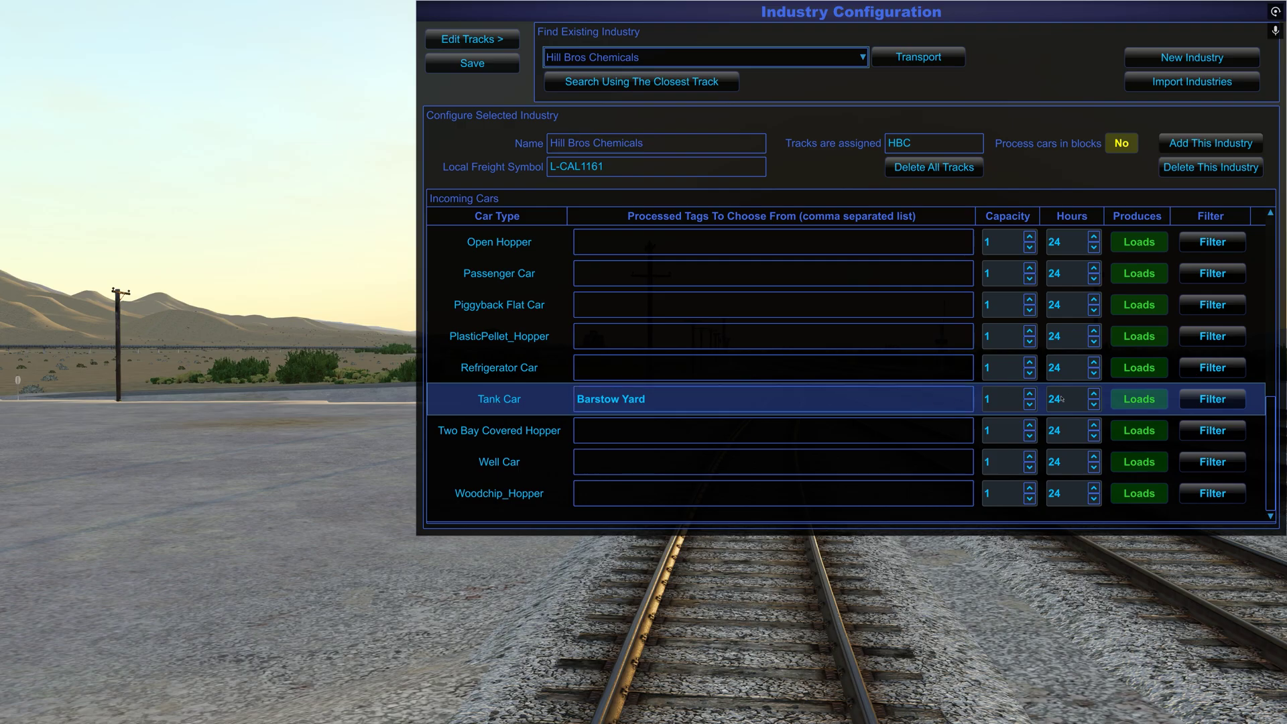
pyautogui.click(1139, 401)
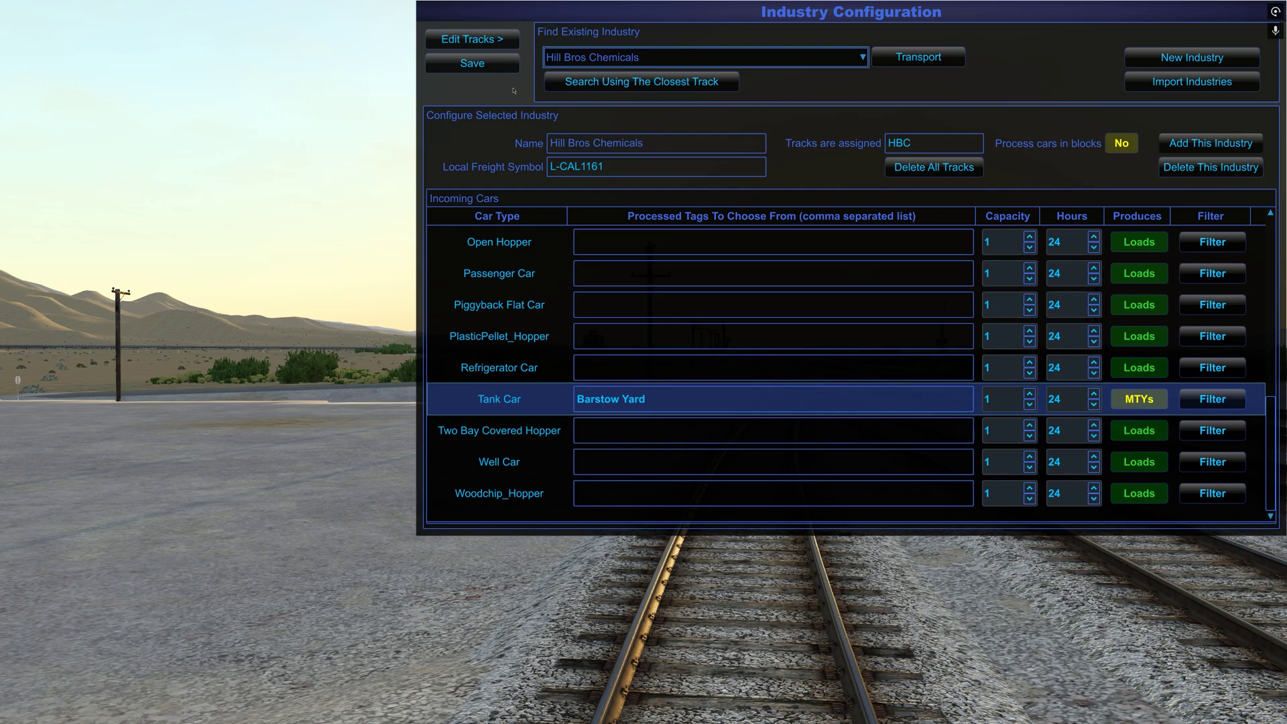
pyautogui.click(503, 67)
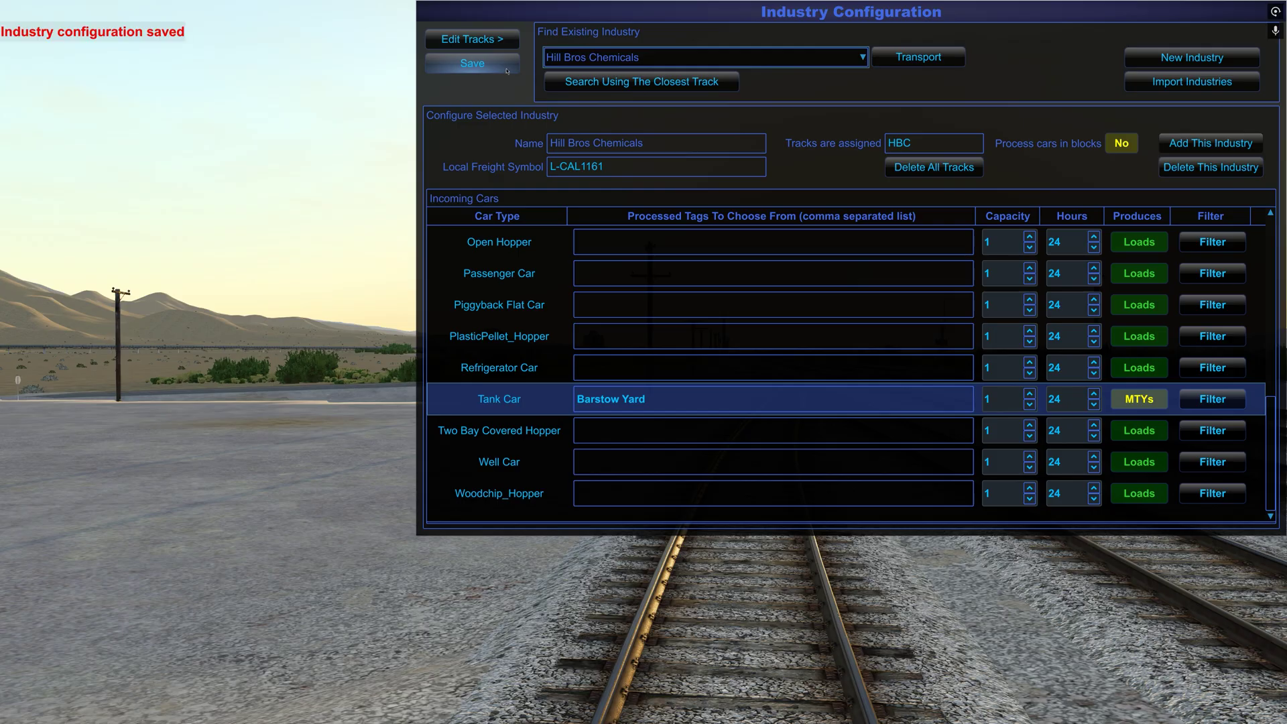
# - Load the existing Tetra Technologies industry
pyautogui.click(753, 57)
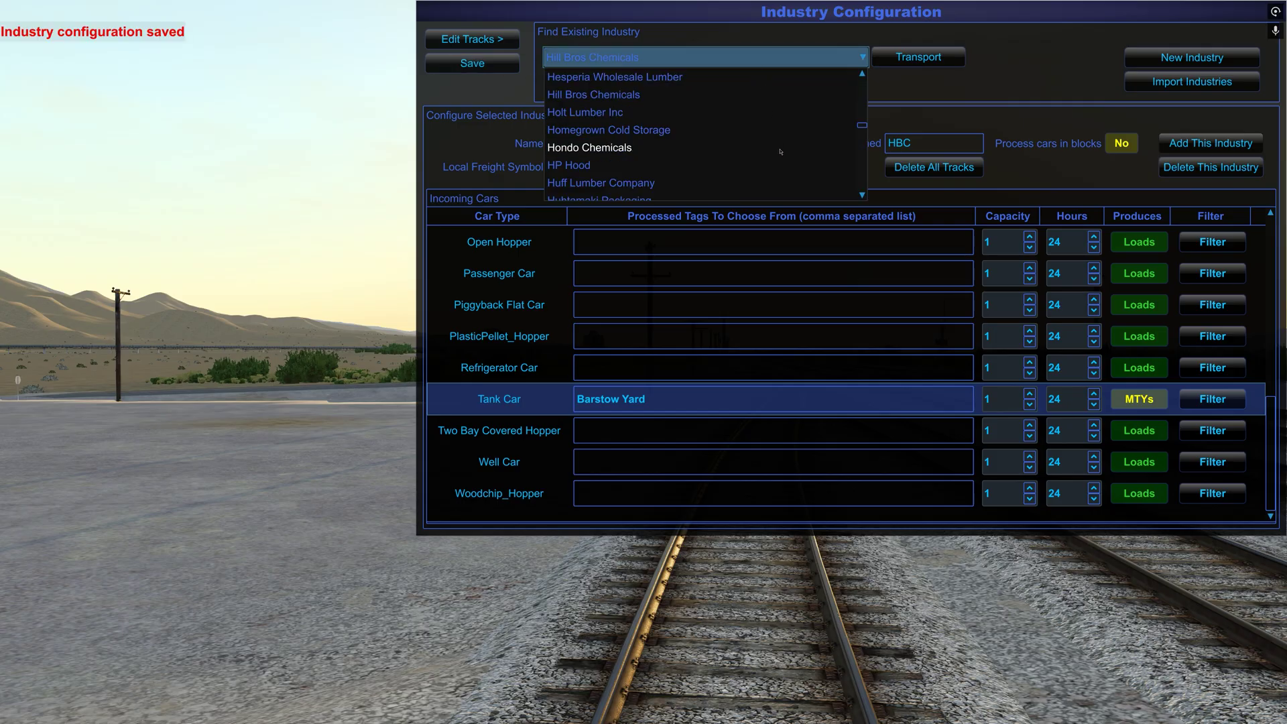
pyautogui.scroll(-3, 777, 151)
pyautogui.scroll(-3, 780, 154)
pyautogui.scroll(-12, 780, 153)
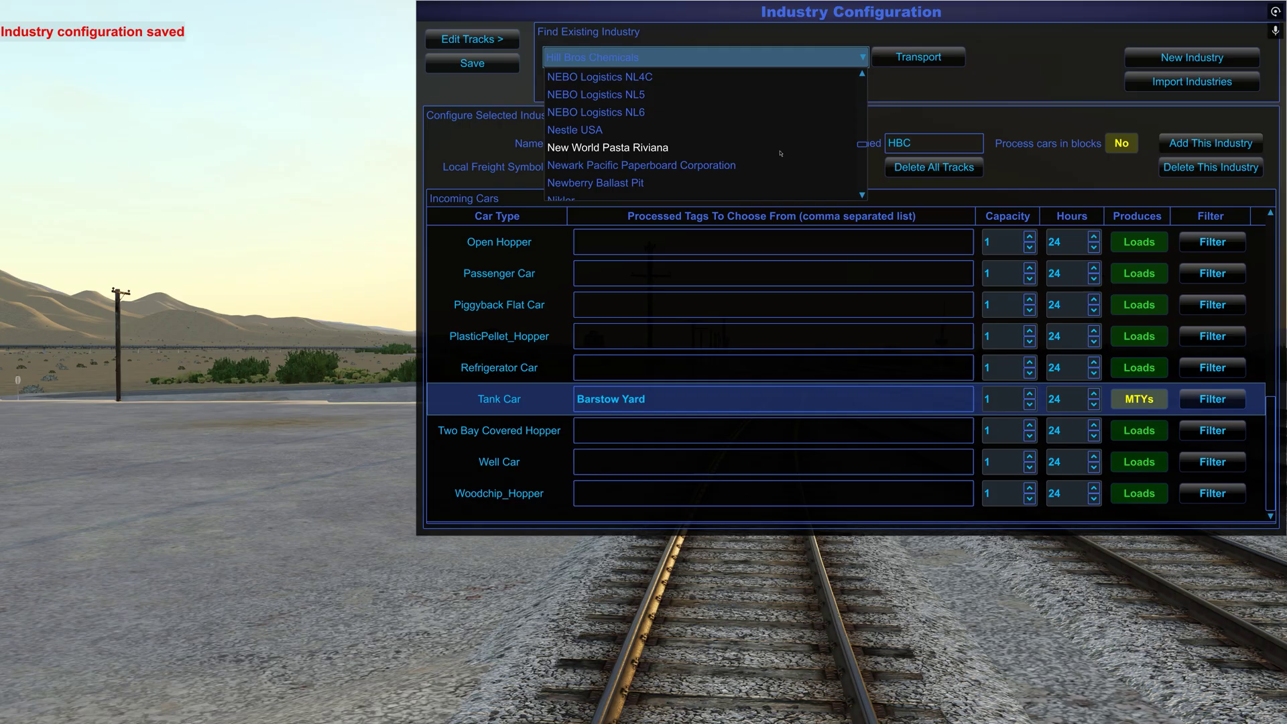
pyautogui.scroll(-12, 704, 147)
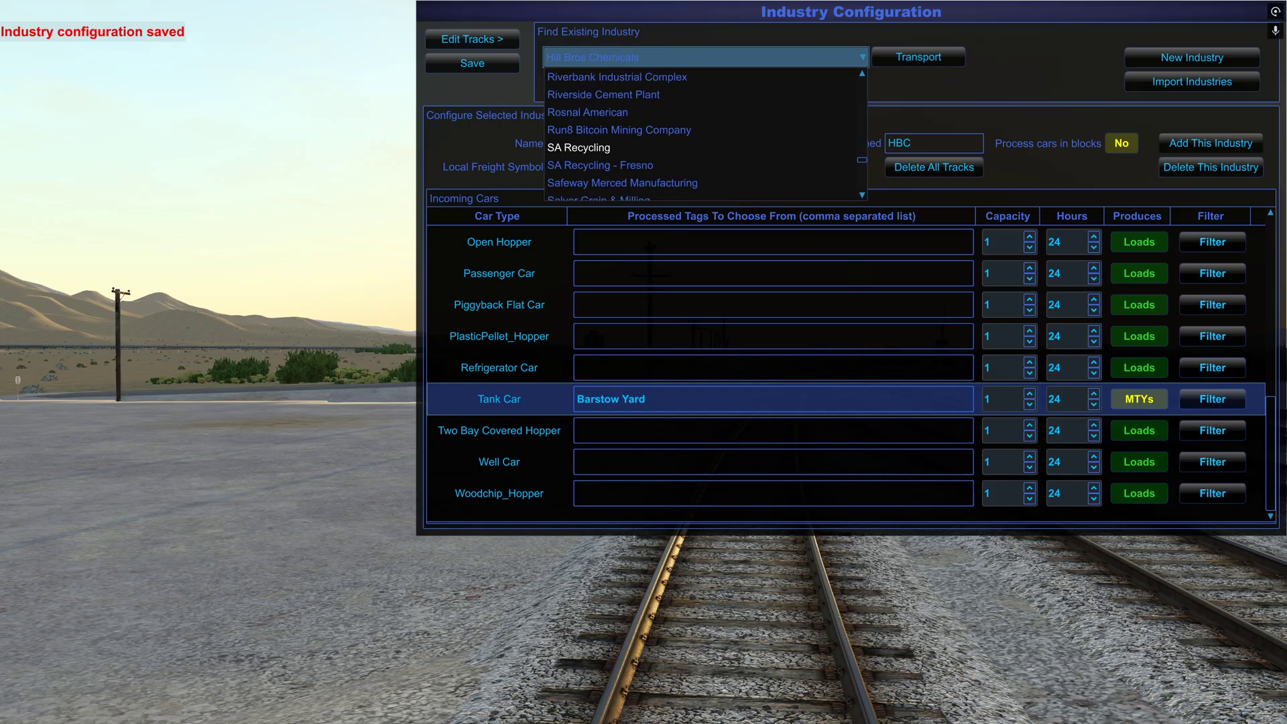
pyautogui.scroll(-3, 703, 147)
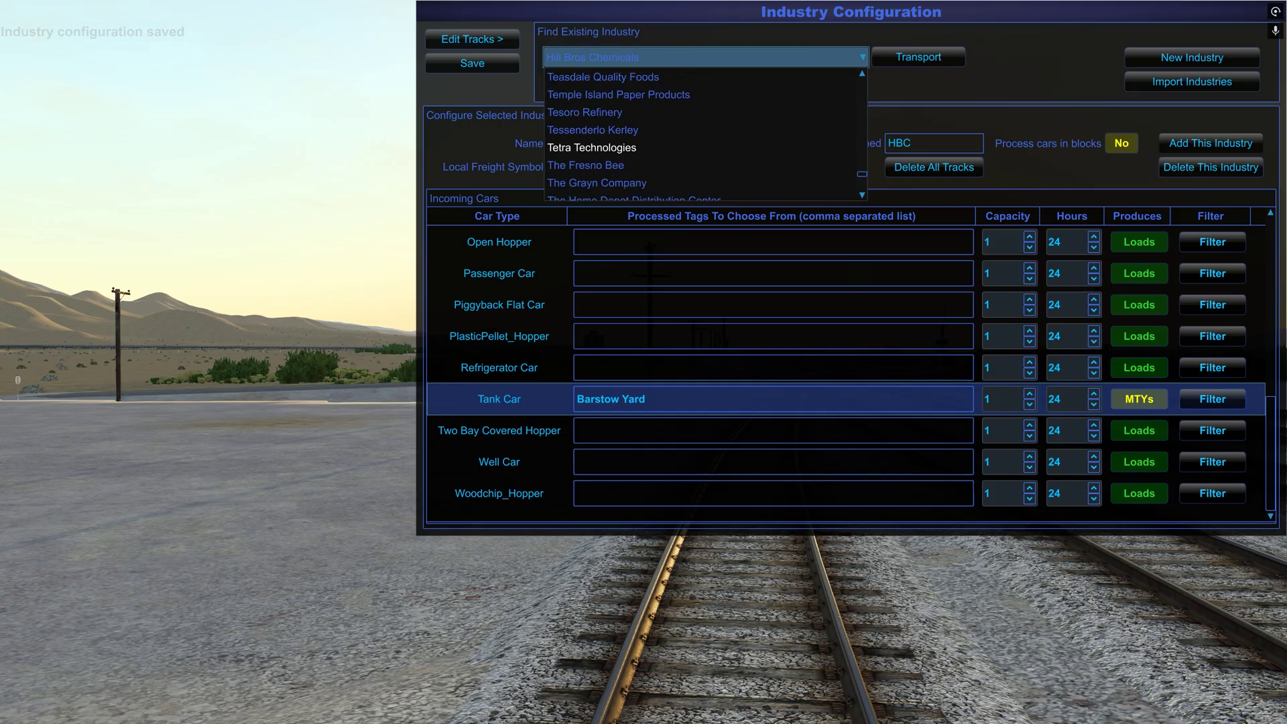
pyautogui.click(616, 148)
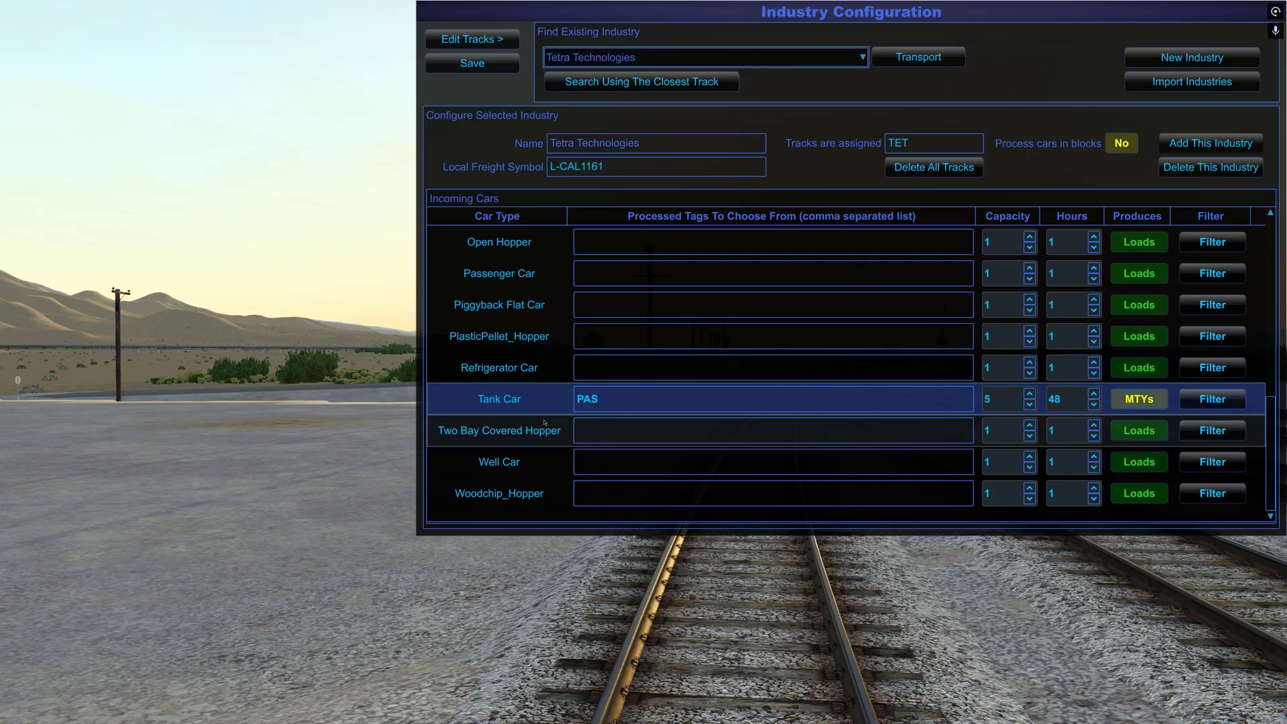
# - Replace Tetra Technologies' Acid Tank Car processed tags with "Barstow Yard"
pyautogui.scroll(10, 544, 422)
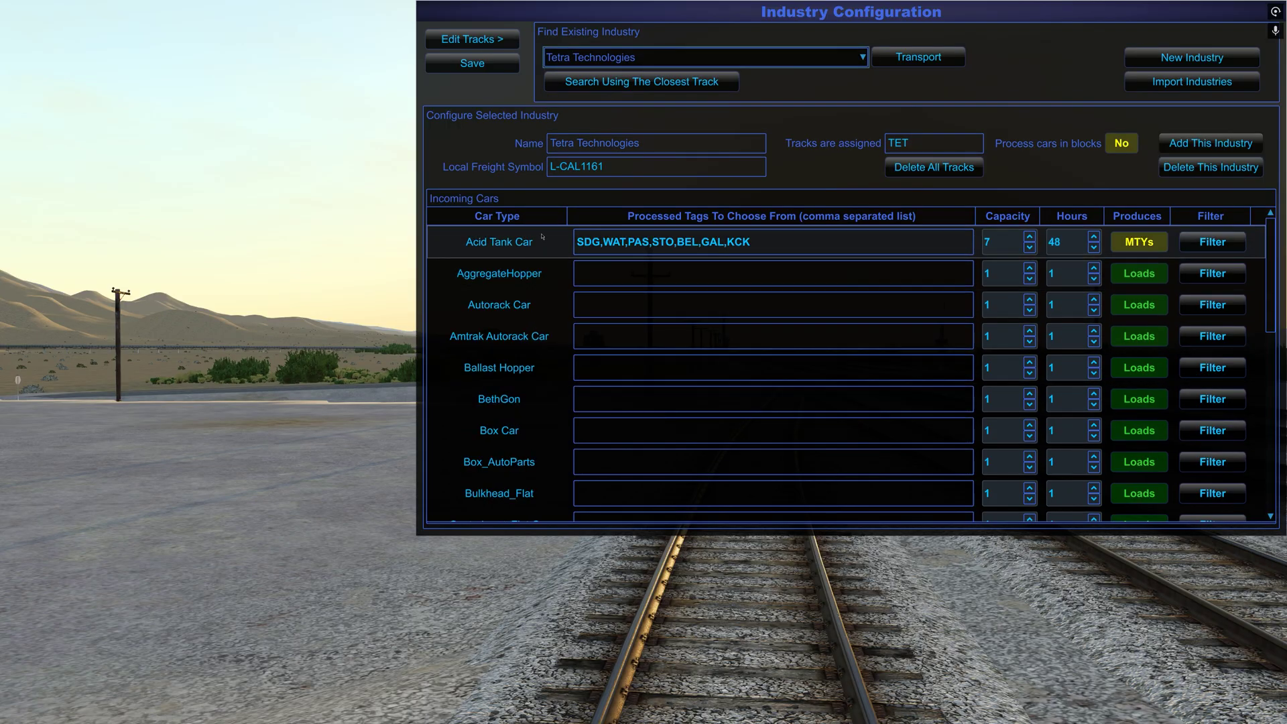
pyautogui.click(768, 242)
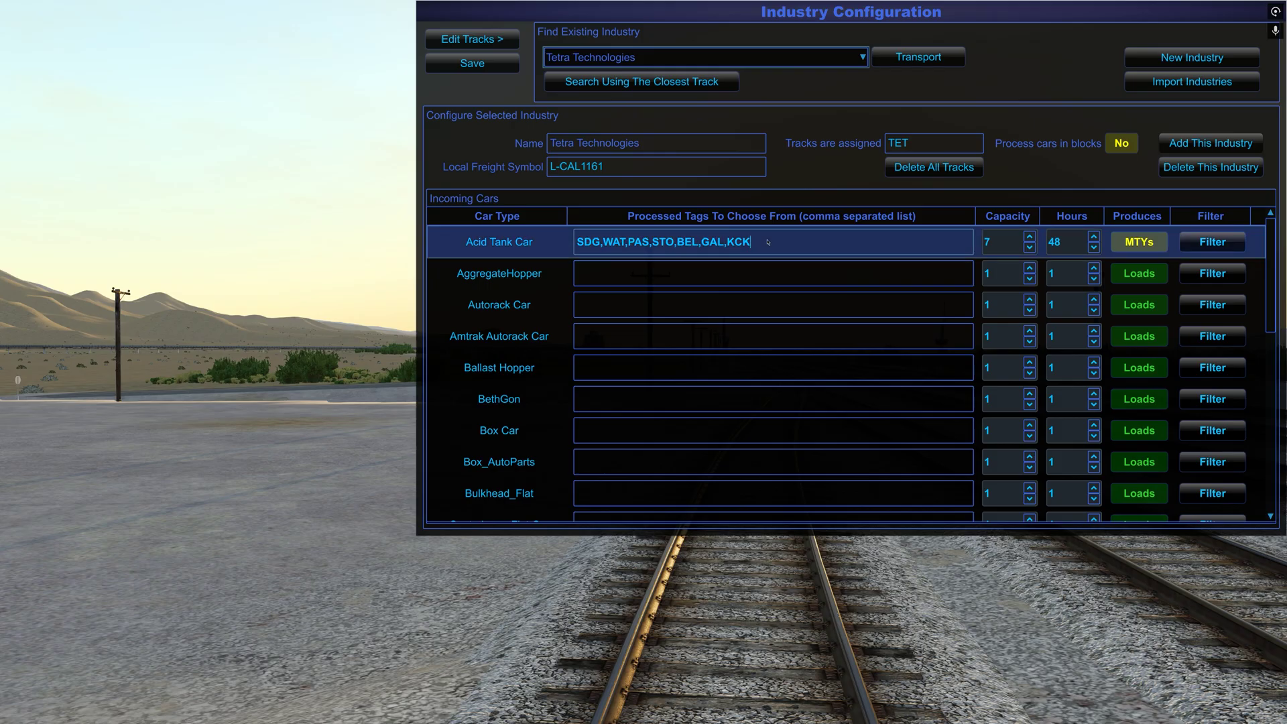
pyautogui.hotkey('ctrl', 'a')
pyautogui.write('Barstow ')
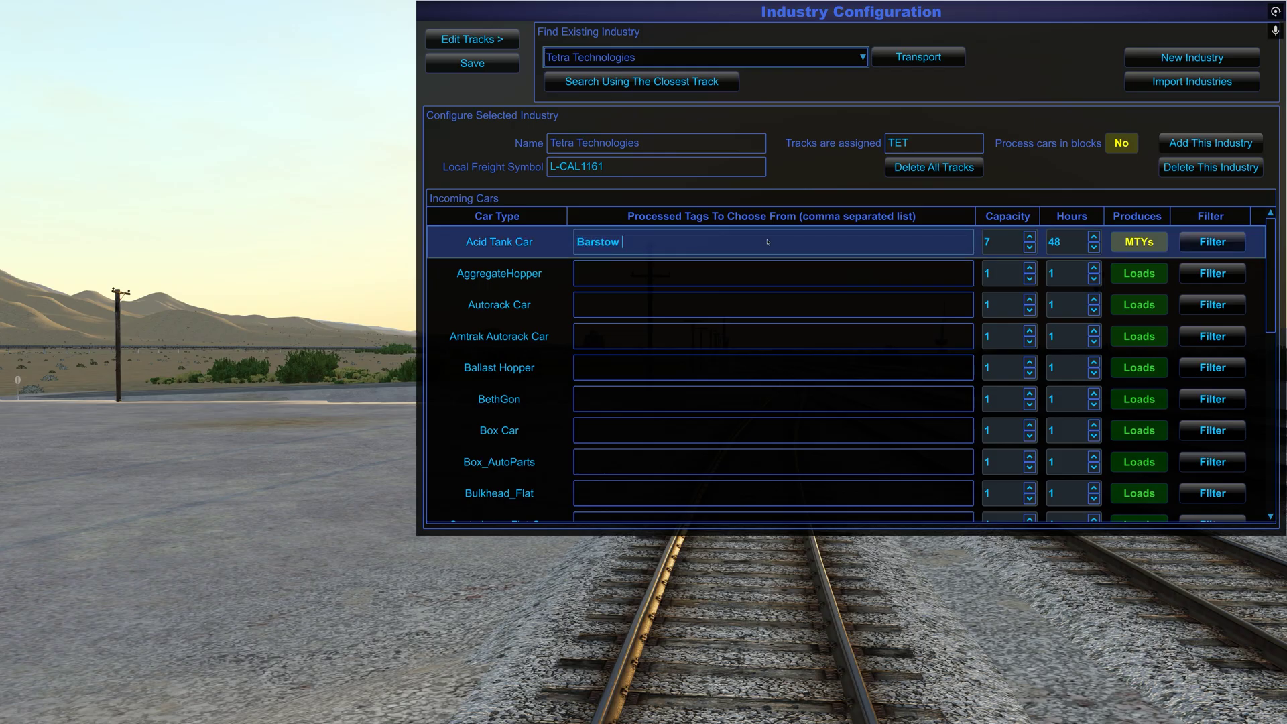
pyautogui.write('Yard')
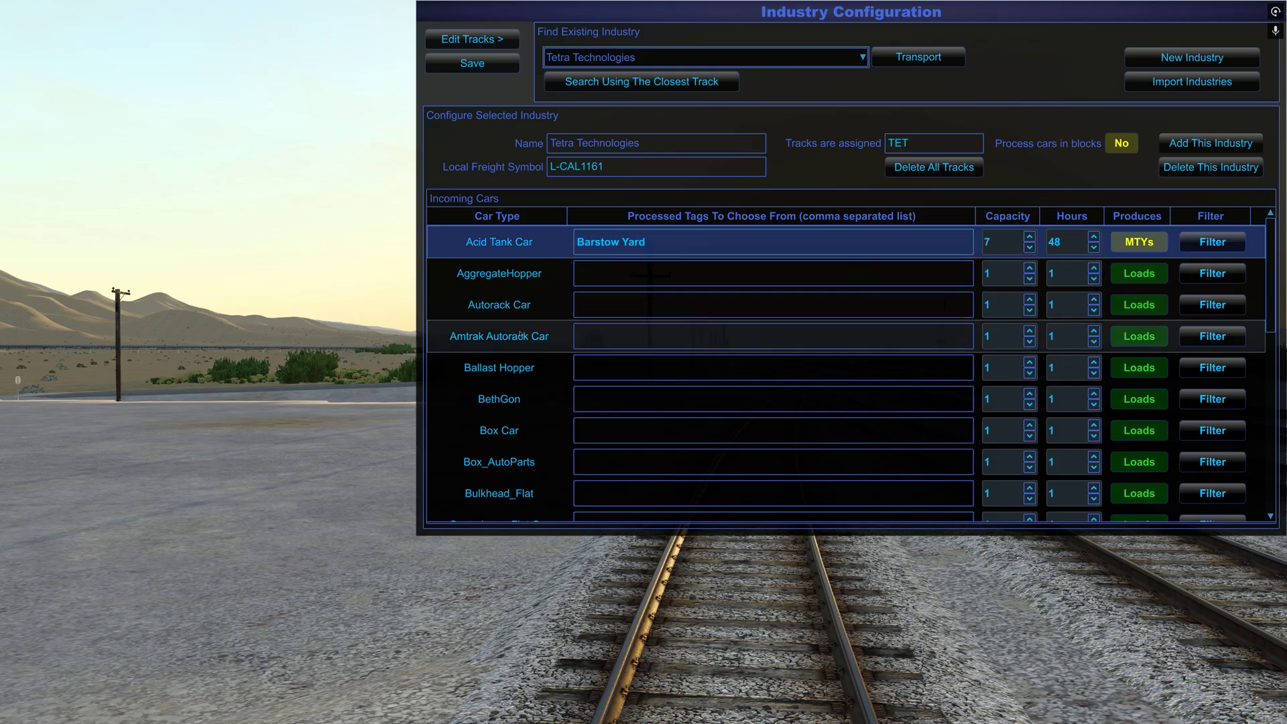
# - Replace Tetra Technologies' Tank Car processed tags with "Barstow Yard"
pyautogui.scroll(-10, 708, 335)
pyautogui.click(668, 408)
pyautogui.press('BackSpace')
pyautogui.press('BackSpace')
pyautogui.press('BackSpace')
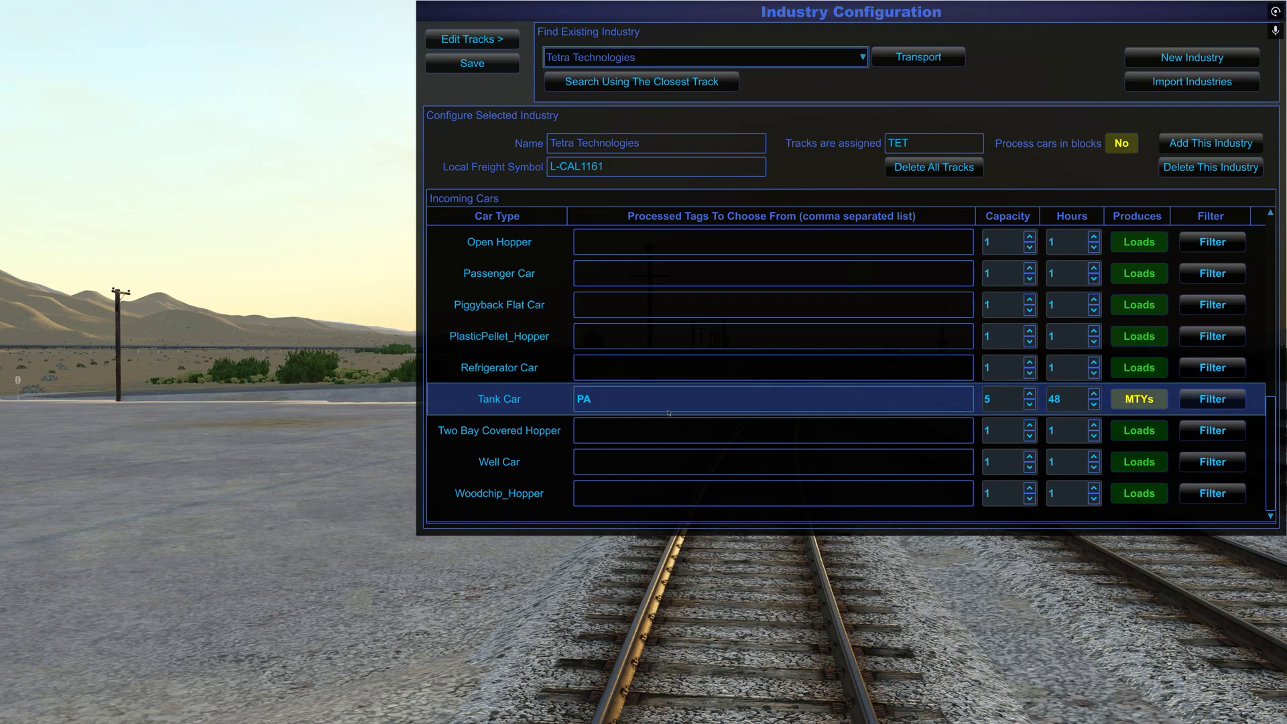
pyautogui.write('Barstow Yard')
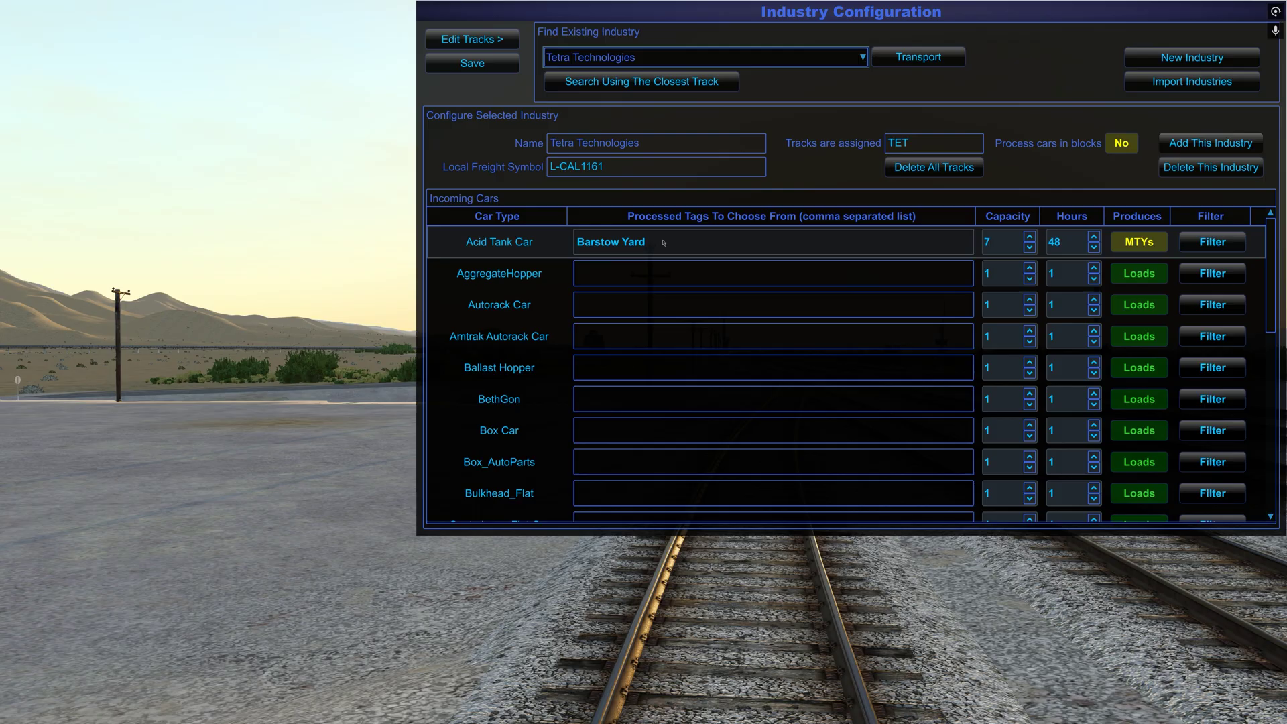
# - Set Tetra Technologies' Acid Tank Car to a capacity of 1 and 24 hours
pyautogui.scroll(-10, 542, 268)
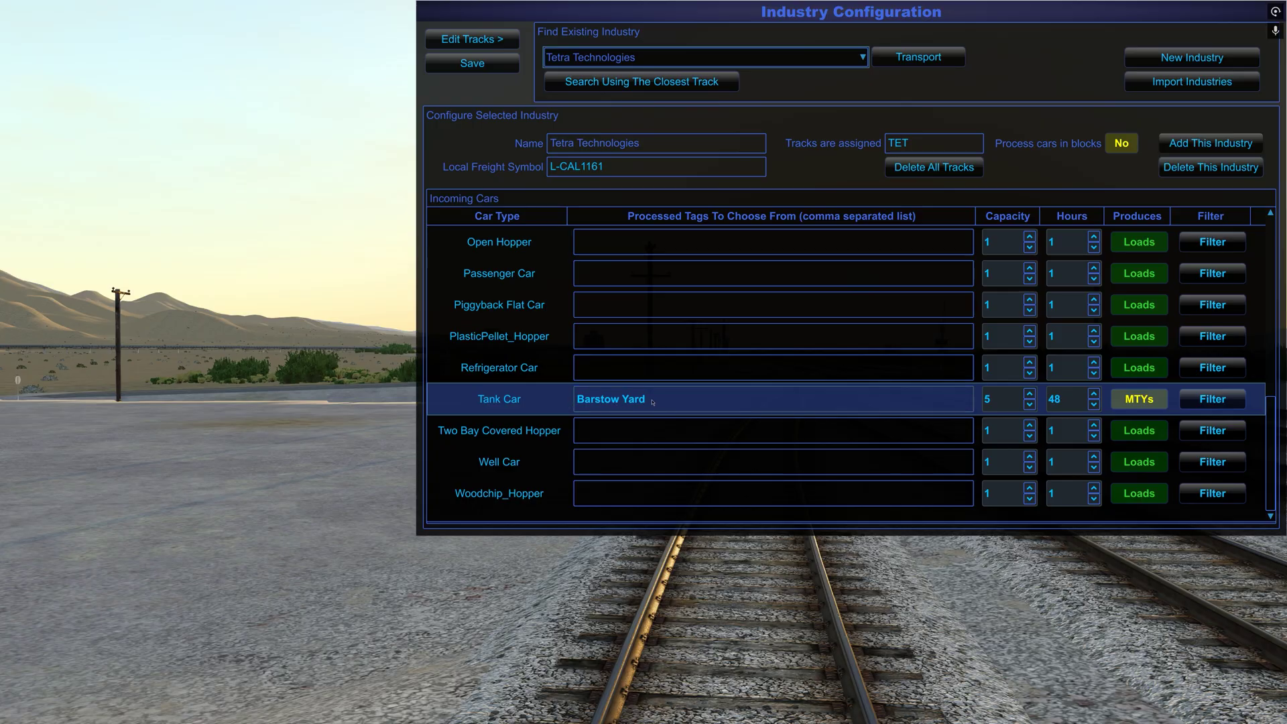
pyautogui.scroll(10, 653, 402)
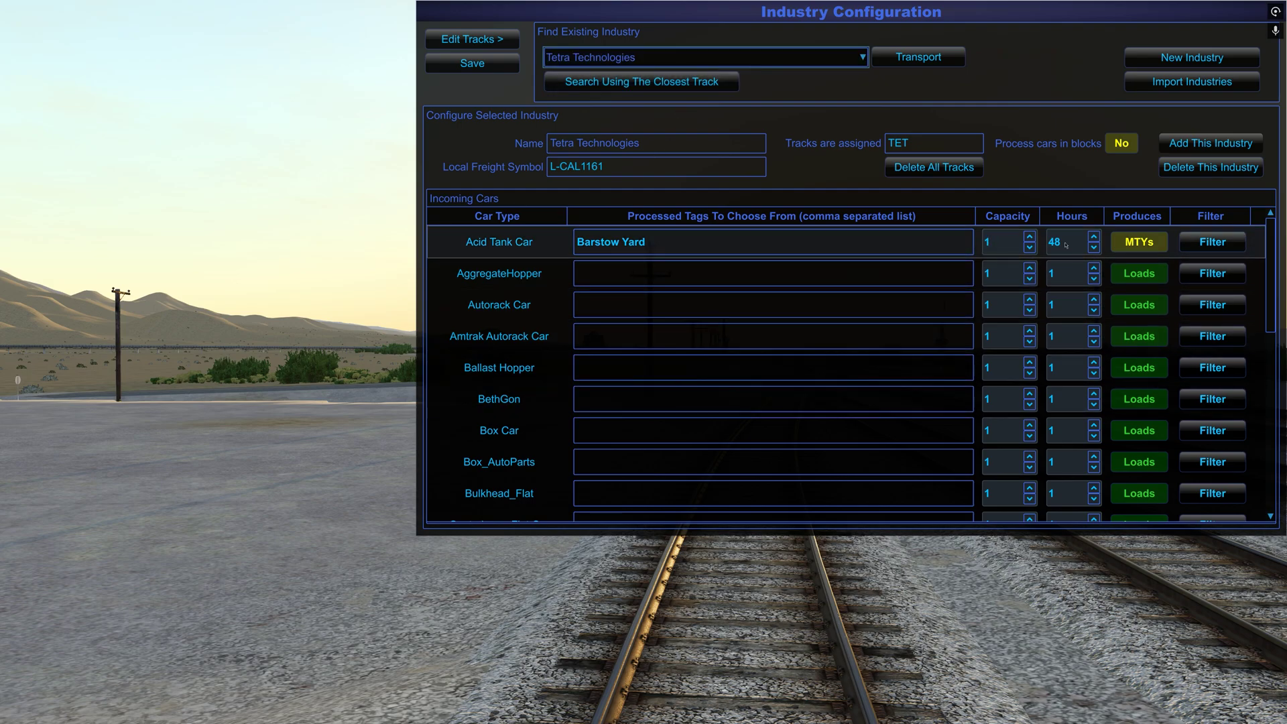
pyautogui.scroll(-8, 1066, 245)
# - Check Tetra Technologies' incoming tank cars against Customer Management, save the industry, and close its configuration
pyautogui.hotkey('alt', 'Tab')
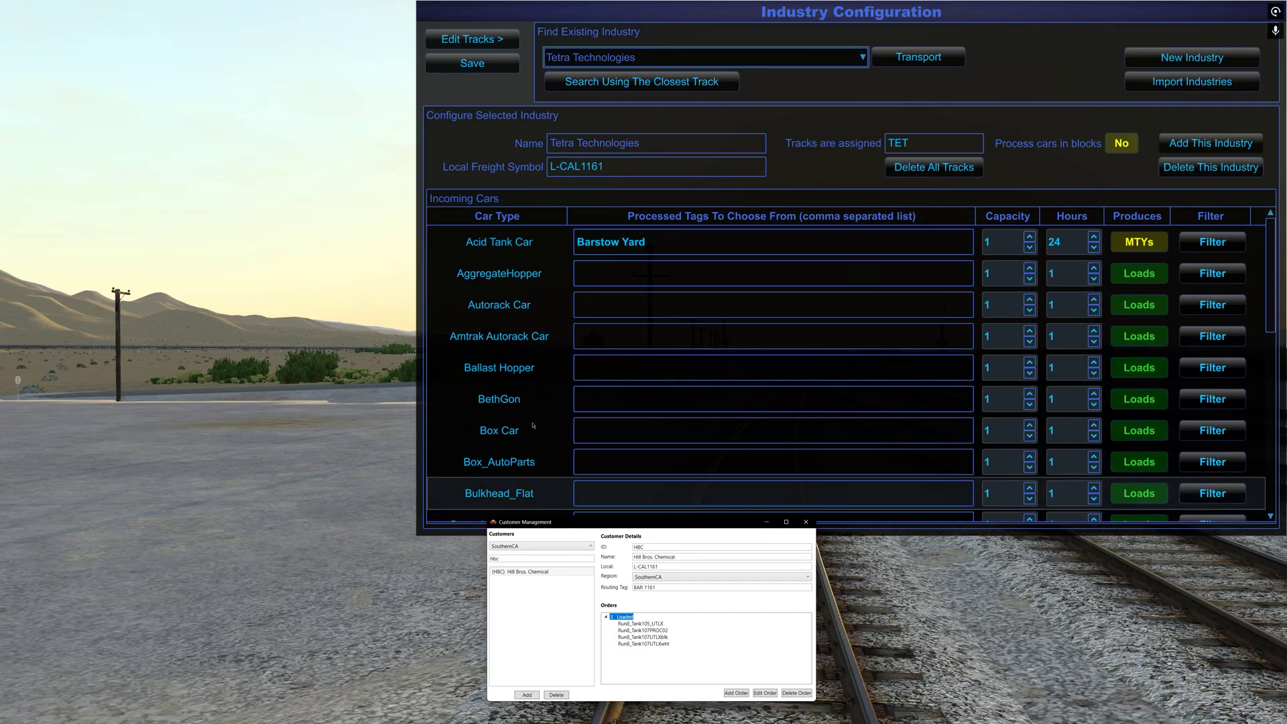
pyautogui.click(918, 399)
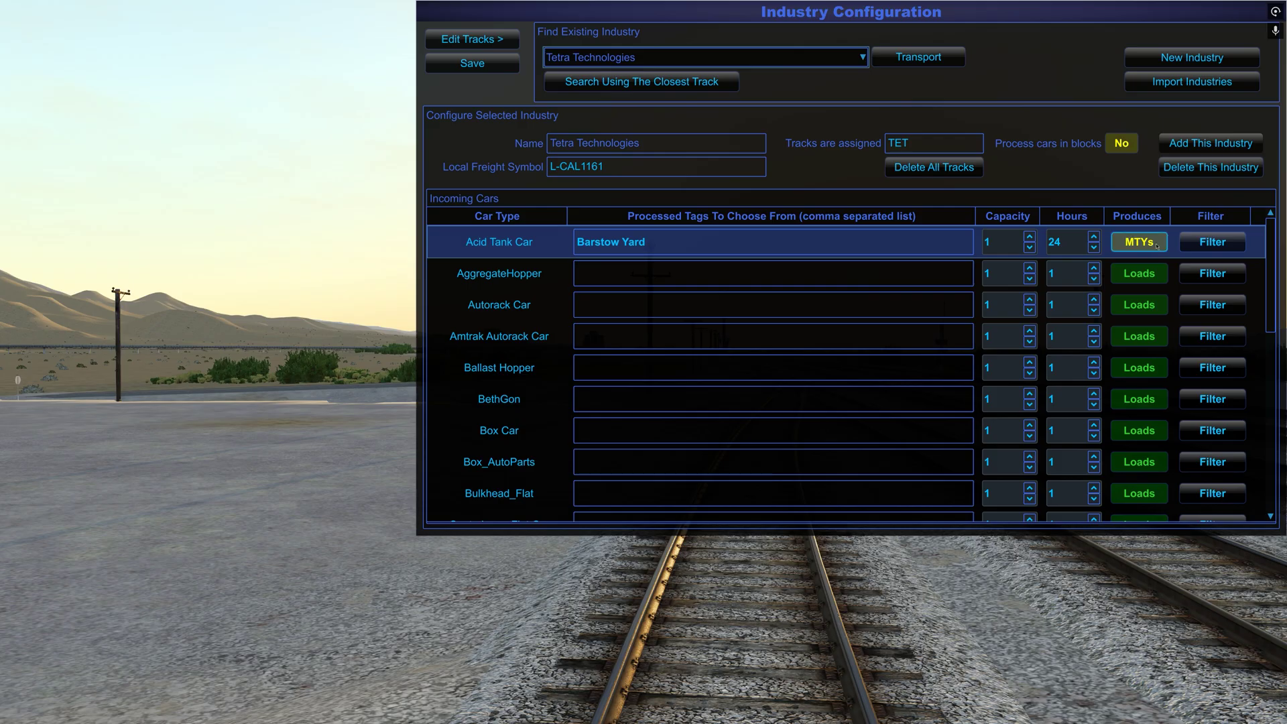
pyautogui.scroll(-5, 510, 382)
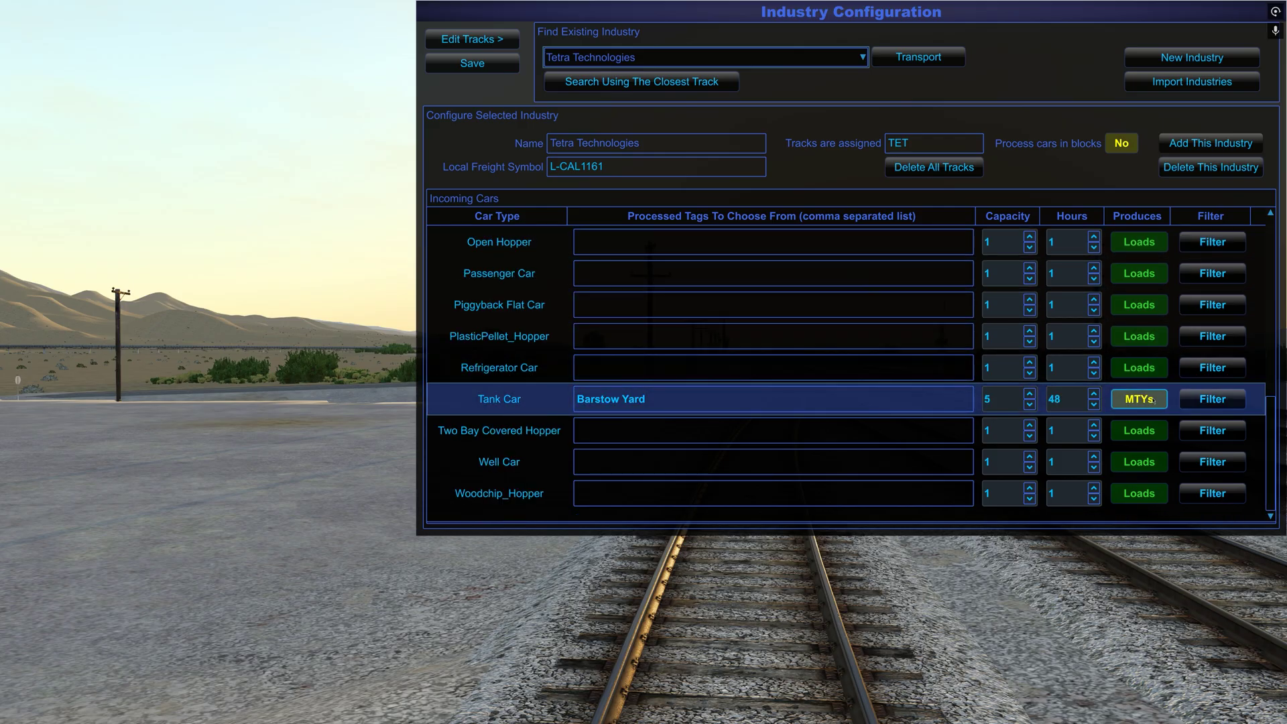
pyautogui.scroll(-1, 1082, 402)
pyautogui.scroll(-6, 1073, 402)
pyautogui.click(508, 65)
pyautogui.press('Escape')
# - Open the Horn Bell Config and examine the horn sounds available for the Run8__SD70ACE__NS01 locomotive
pyautogui.hotkey('ctrl', 'h')
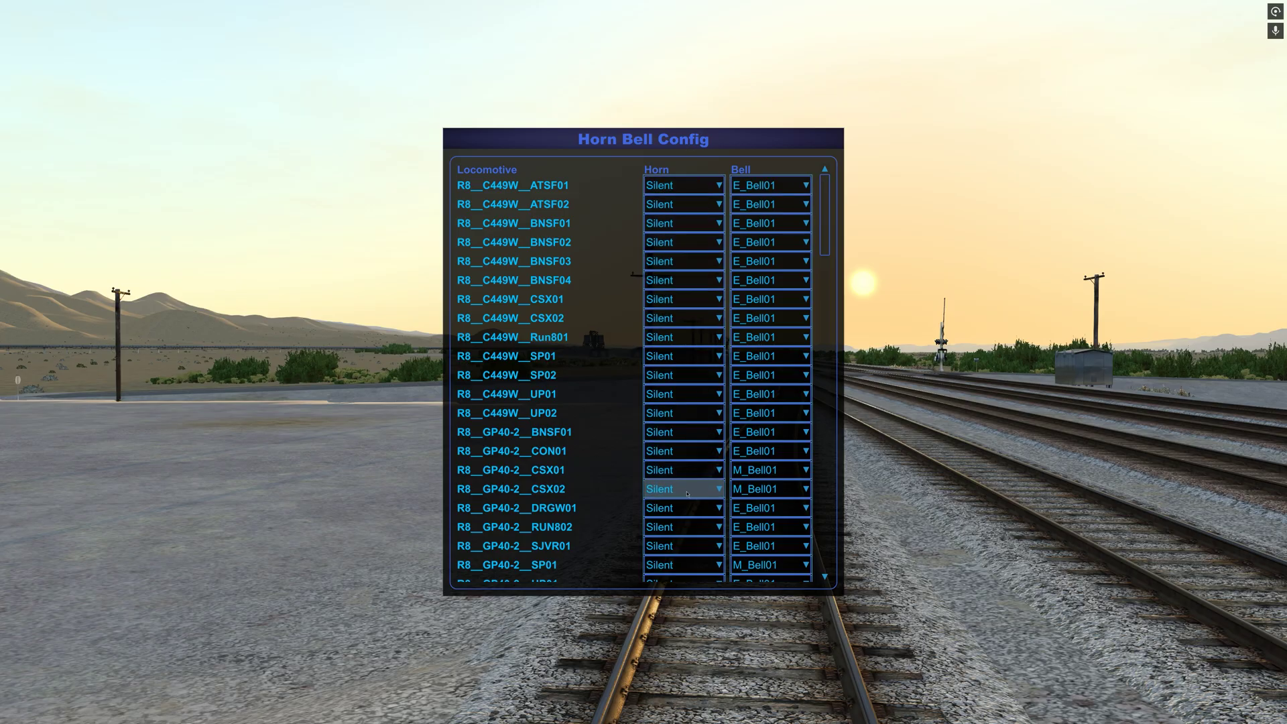
pyautogui.scroll(-2, 692, 529)
pyautogui.scroll(-20, 691, 529)
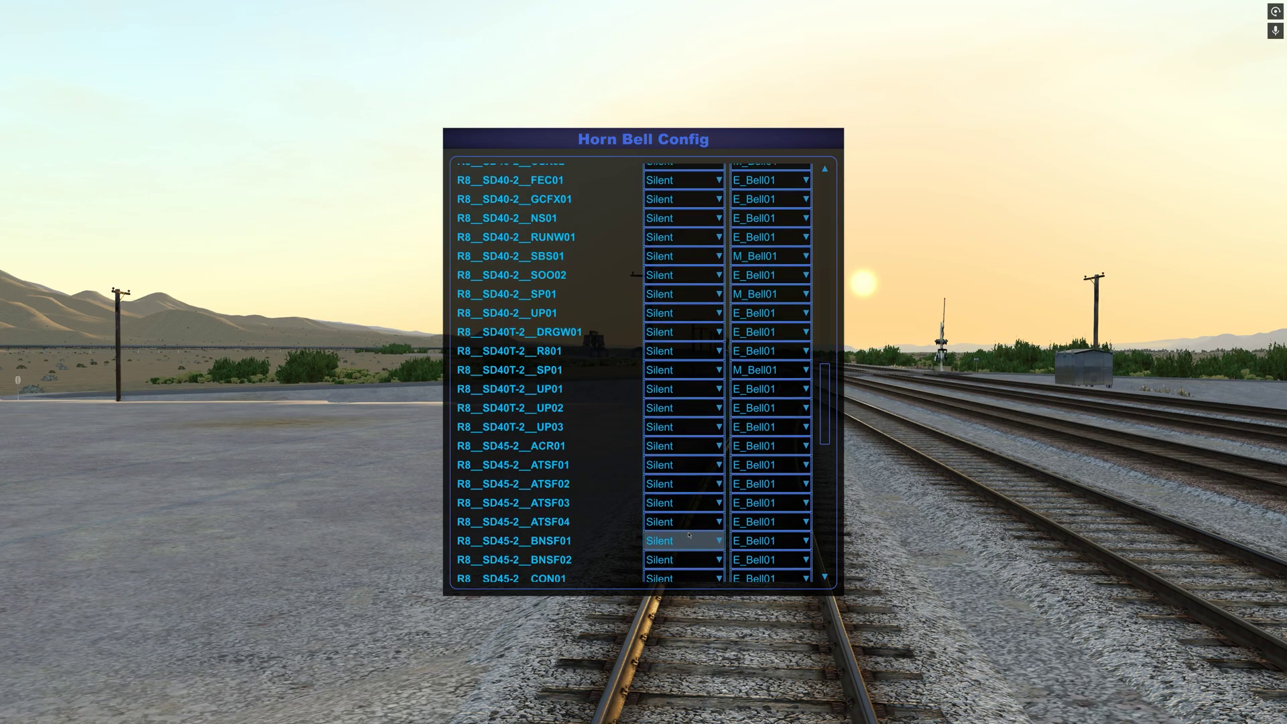
pyautogui.scroll(-9, 688, 535)
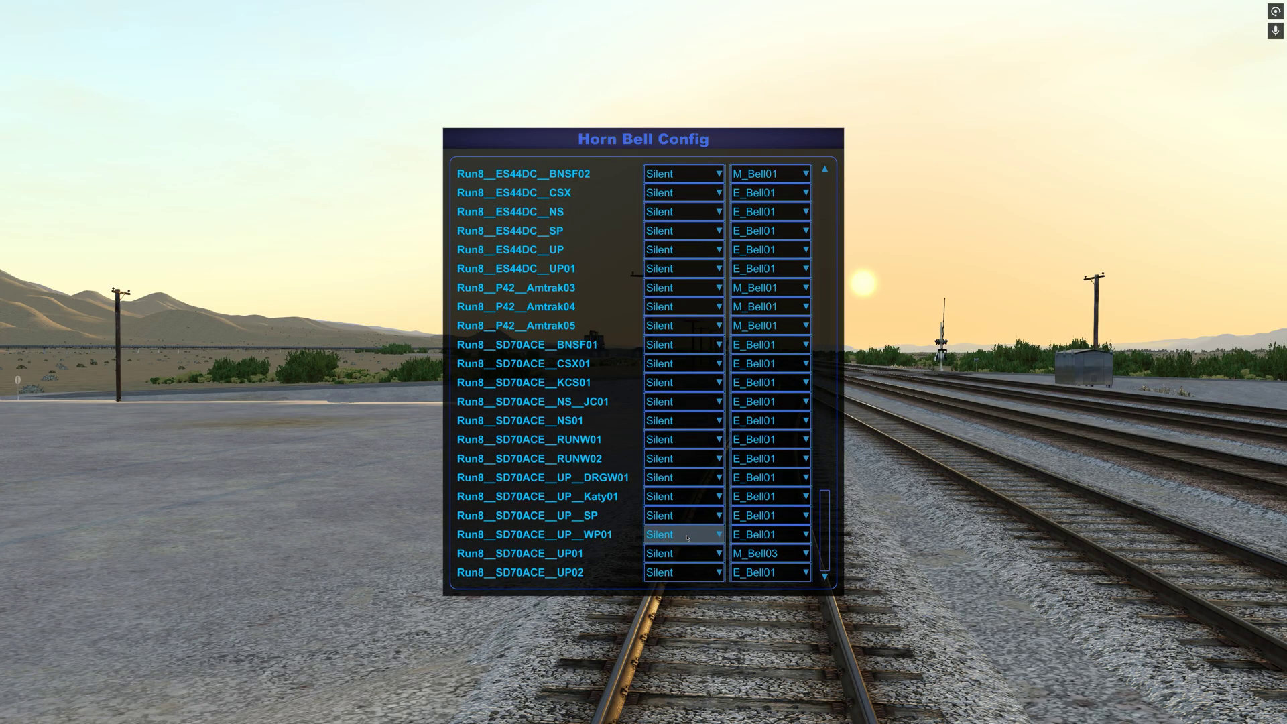
pyautogui.click(711, 421)
pyautogui.scroll(-3, 712, 472)
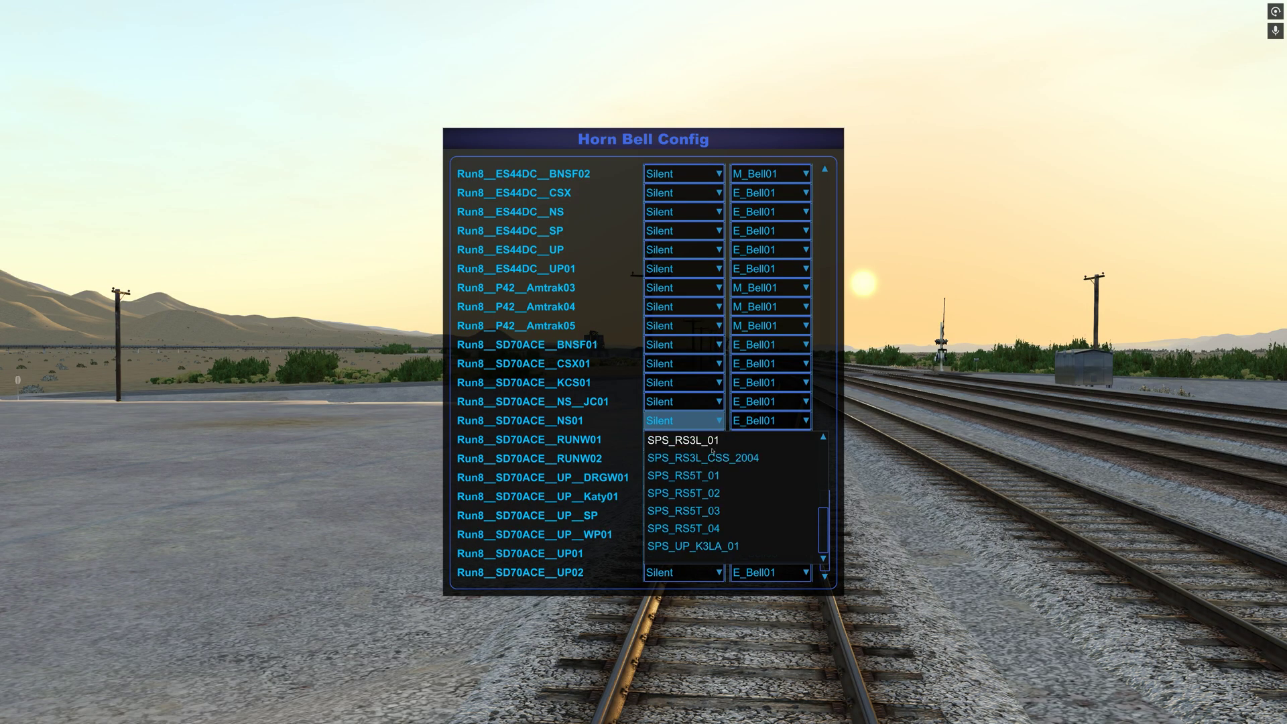
pyautogui.scroll(3, 706, 509)
pyautogui.scroll(1, 705, 509)
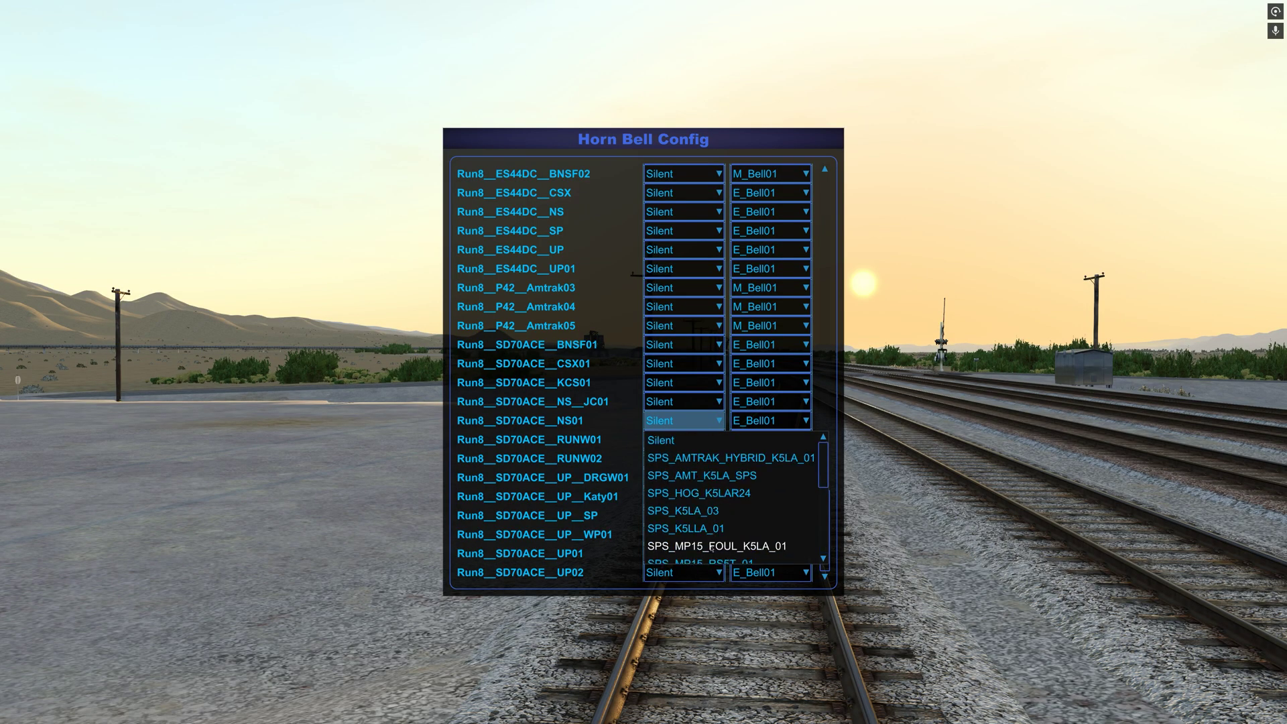
pyautogui.click(699, 422)
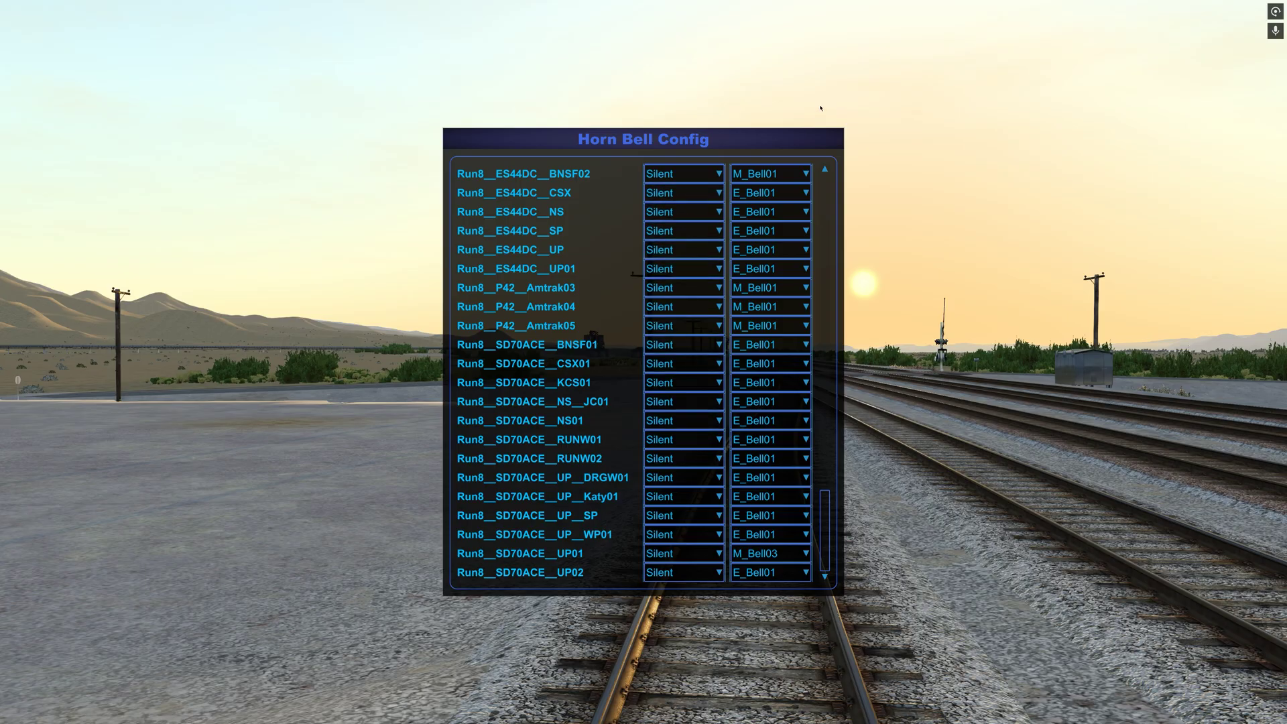
pyautogui.click(880, 108)
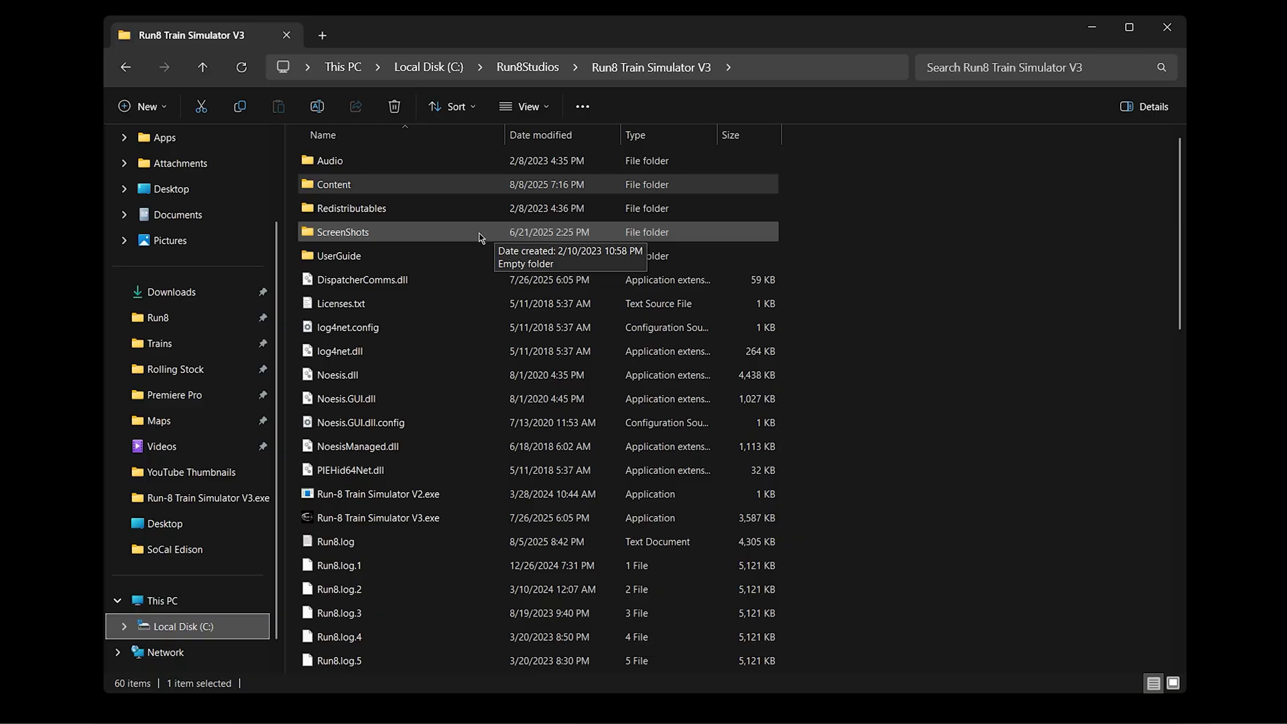
# - In File Explorer, open the Horns folder under Content, V3RailVehicles, Sounds in the Run8 Train Simulator V3 directory
pyautogui.doubleClick(389, 190)
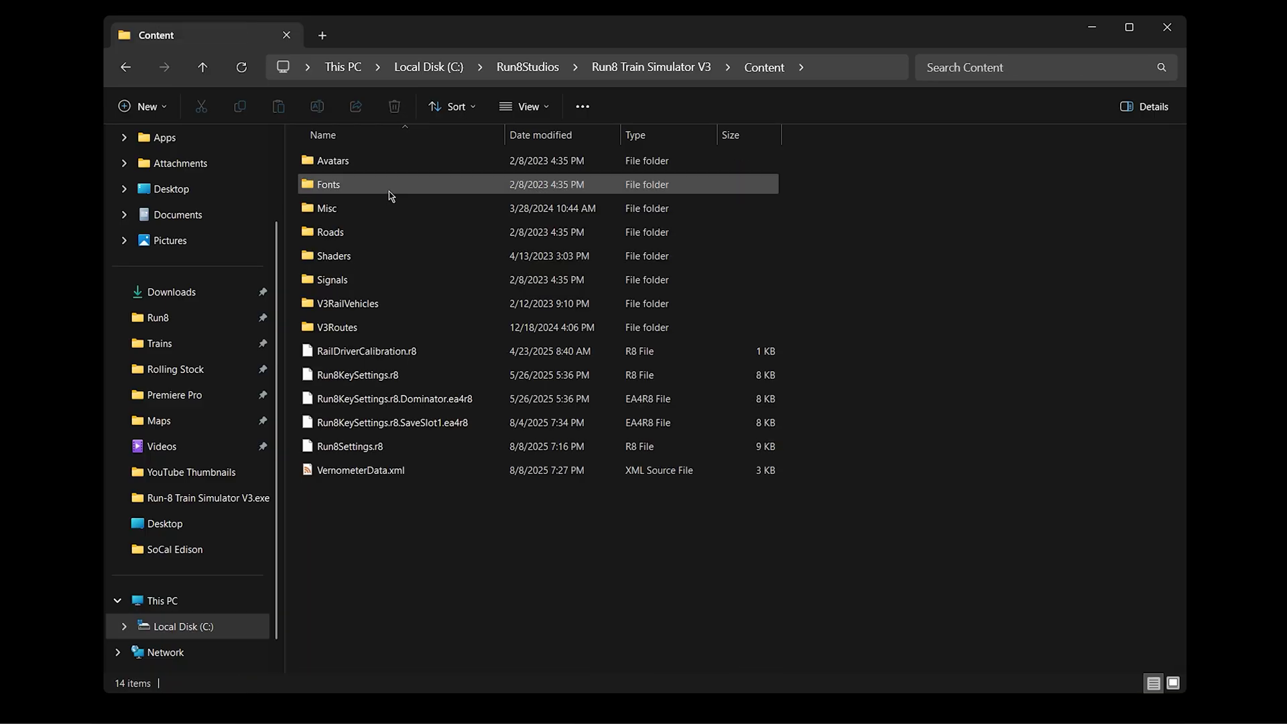
pyautogui.doubleClick(375, 305)
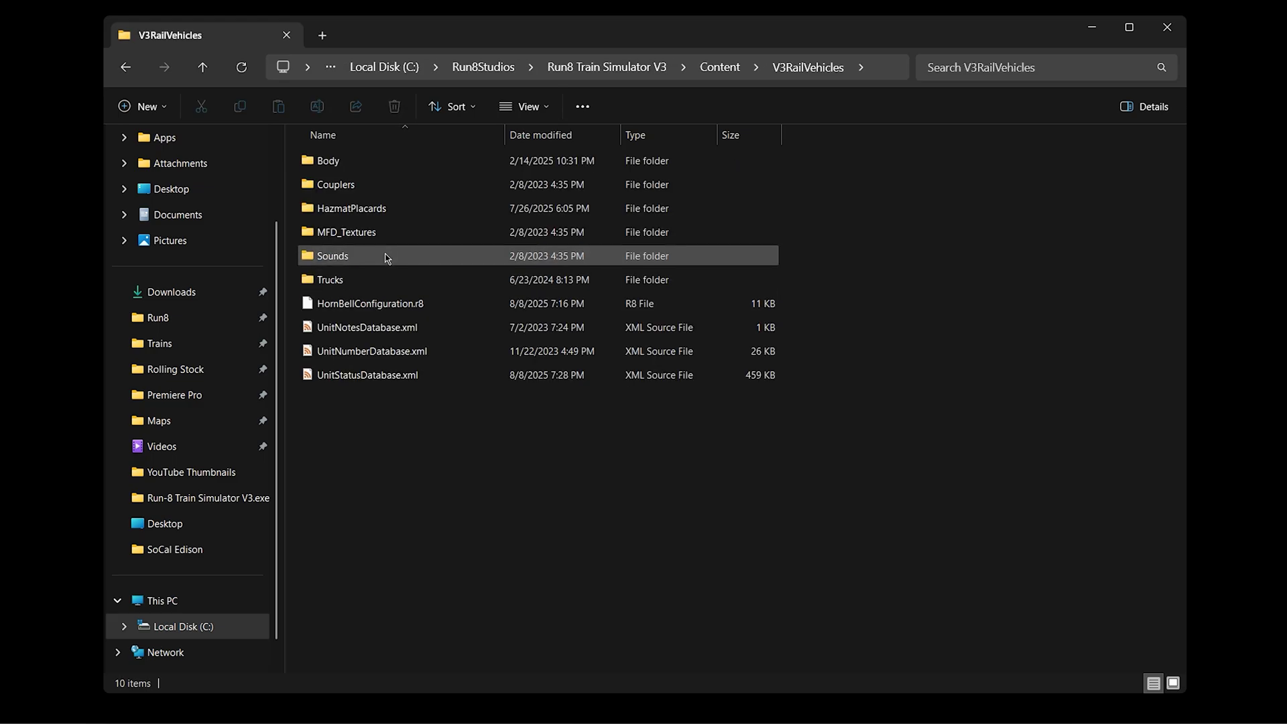
pyautogui.doubleClick(386, 258)
pyautogui.doubleClick(383, 211)
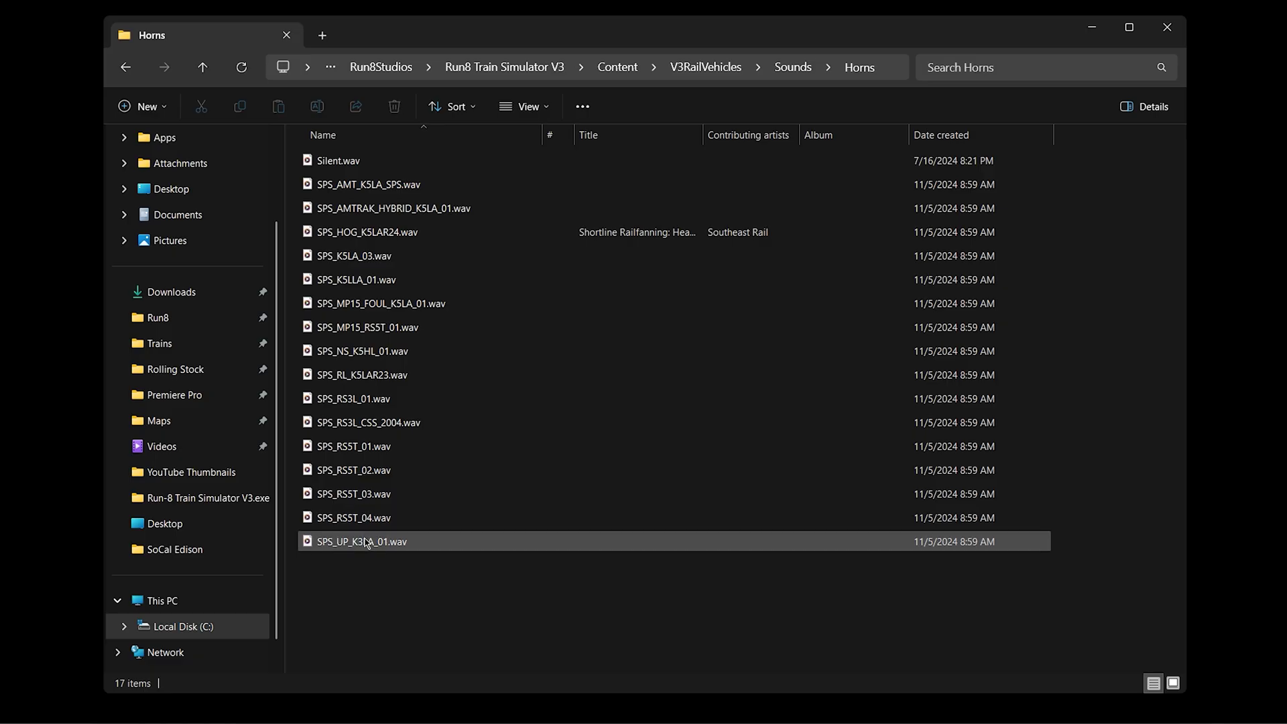
# - Open the horn file SPS_MP15_RS5T_01.wav in Audacity
pyautogui.click(390, 309)
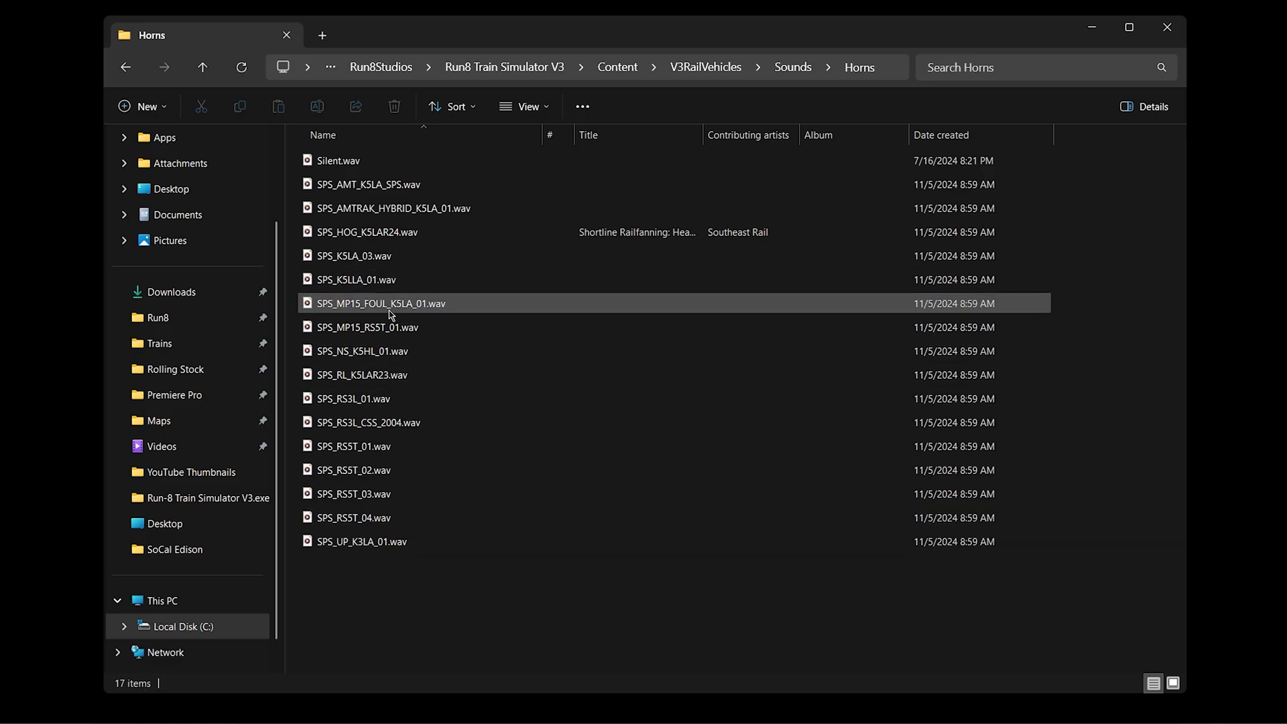
pyautogui.click(372, 240)
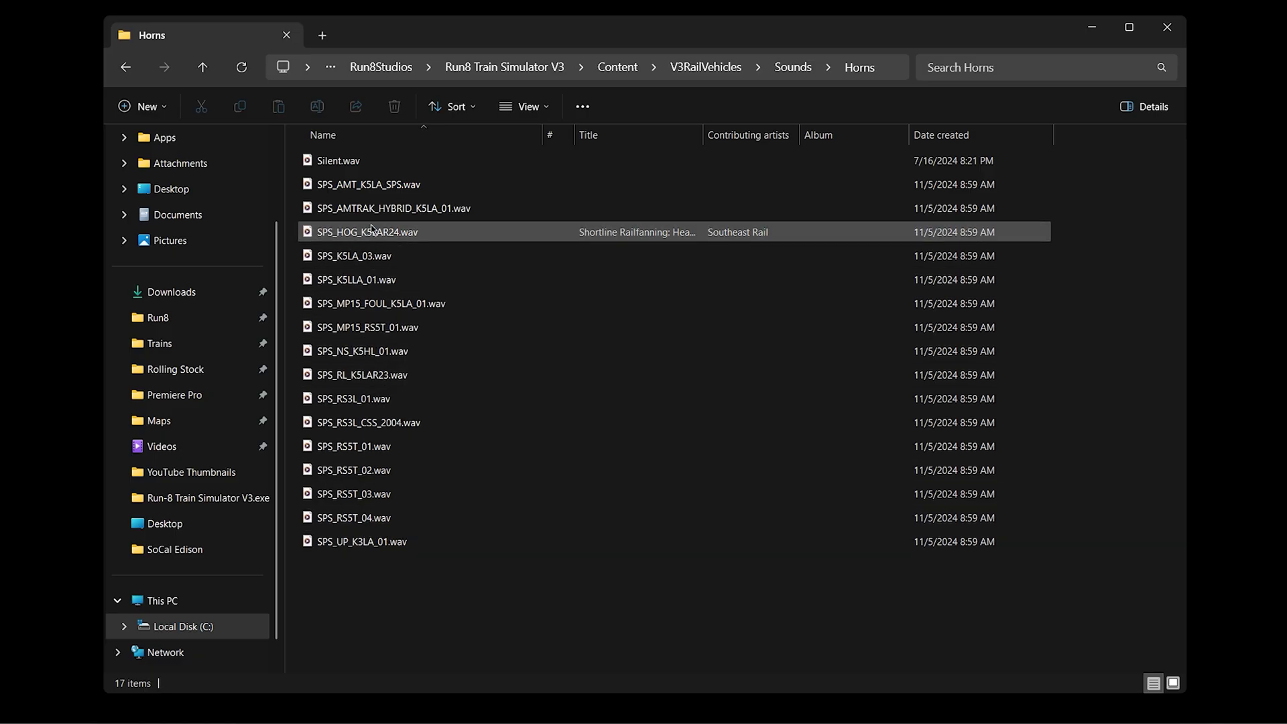
pyautogui.rightClick(374, 331)
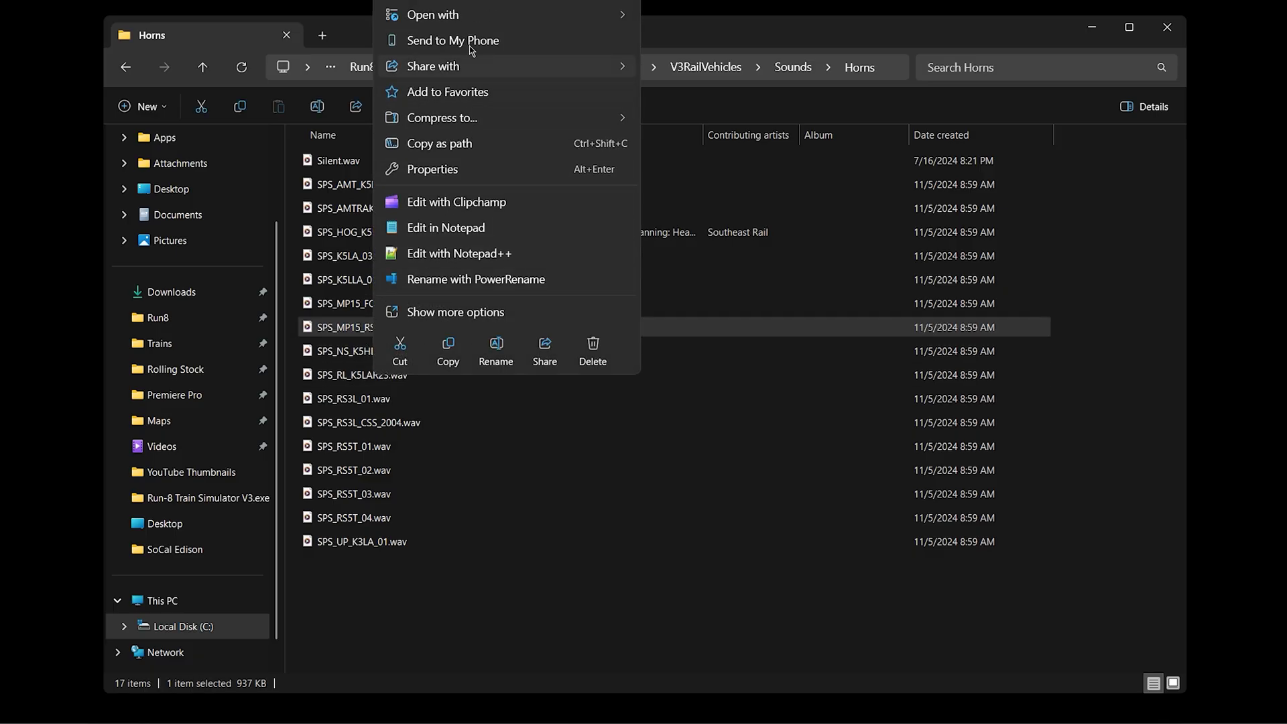
pyautogui.moveTo(478, 19)
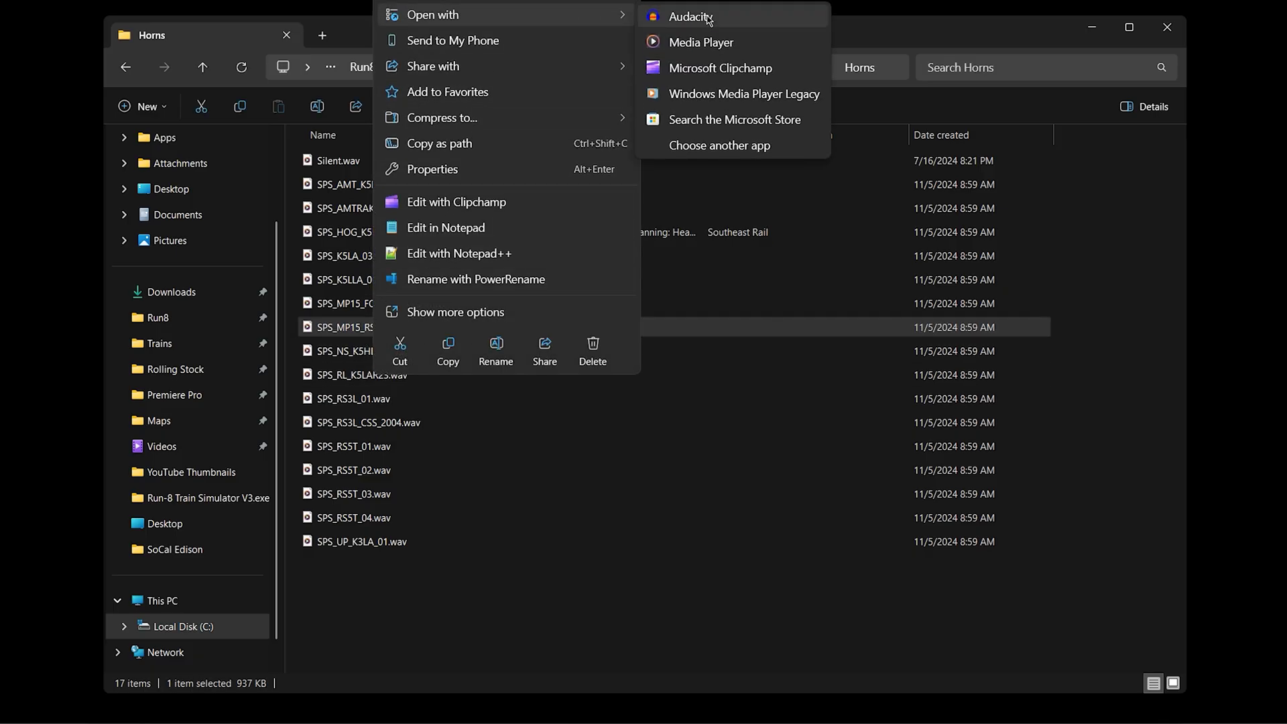
pyautogui.click(690, 17)
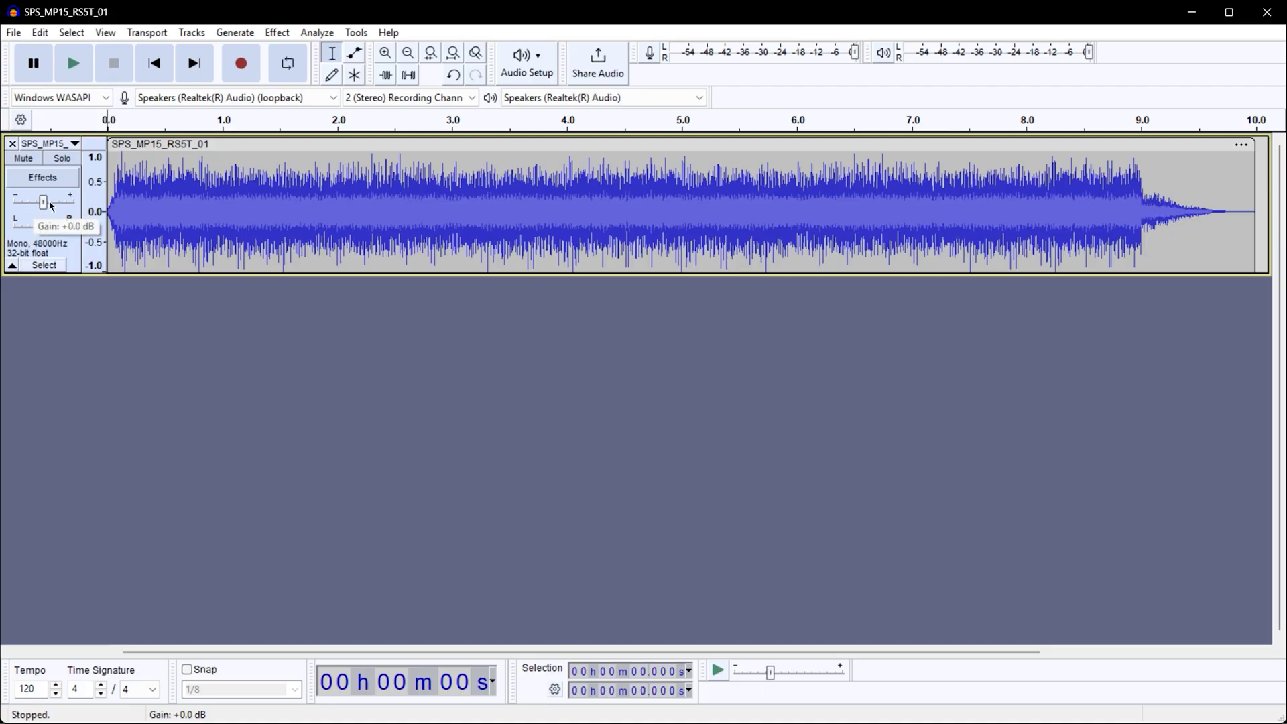
# - Try lowering the horn track's gain, open its audio export settings, and cancel the export
pyautogui.moveTo(43, 203); pyautogui.dragTo(28, 208)
pyautogui.click(13, 32)
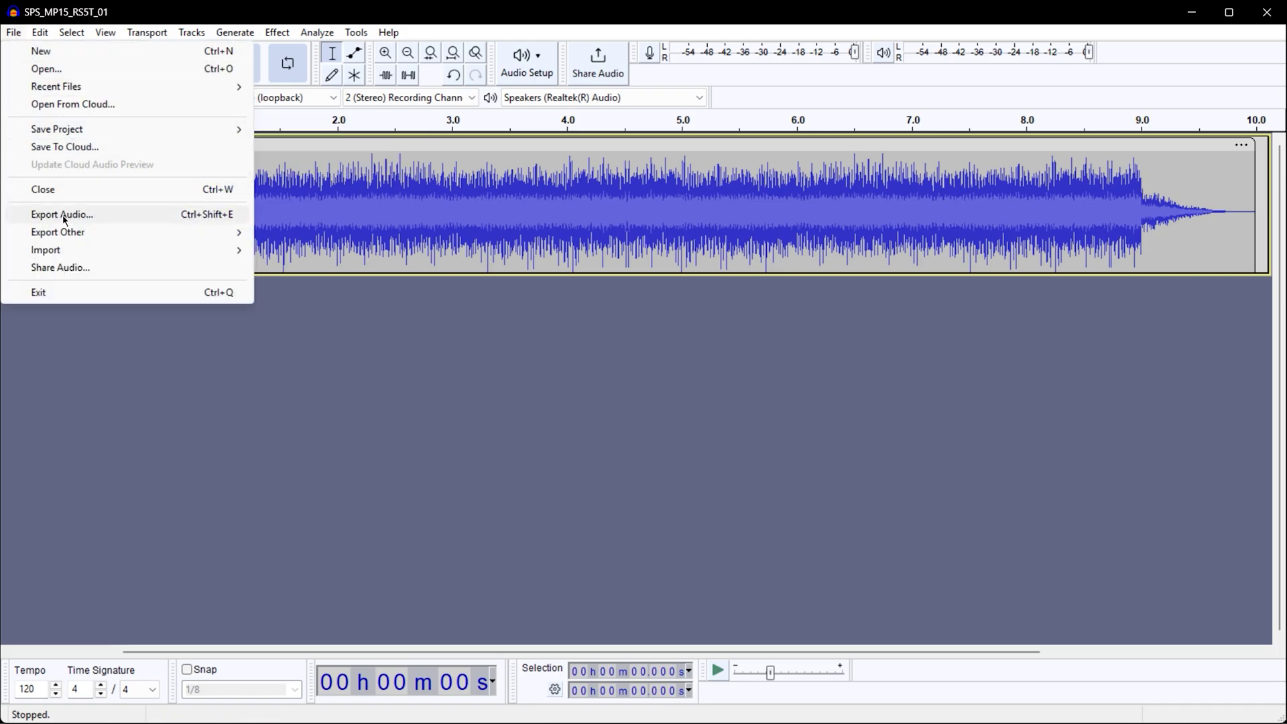
pyautogui.click(91, 212)
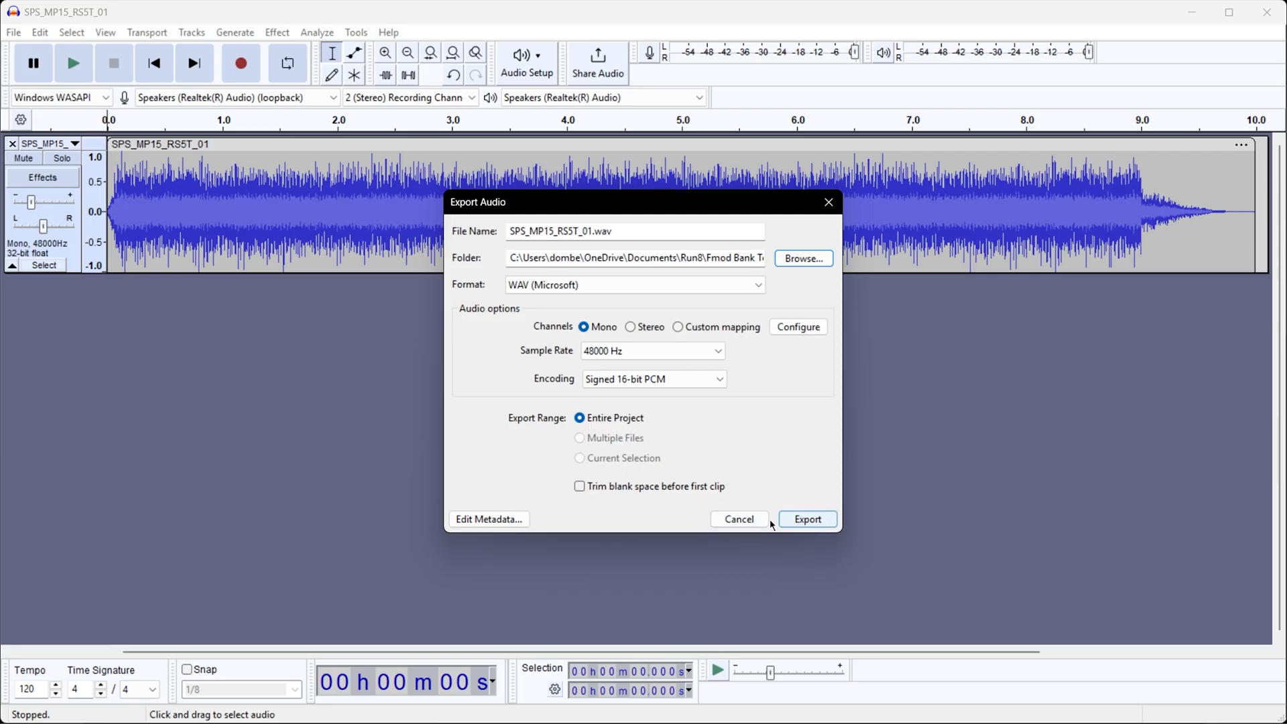
pyautogui.click(739, 519)
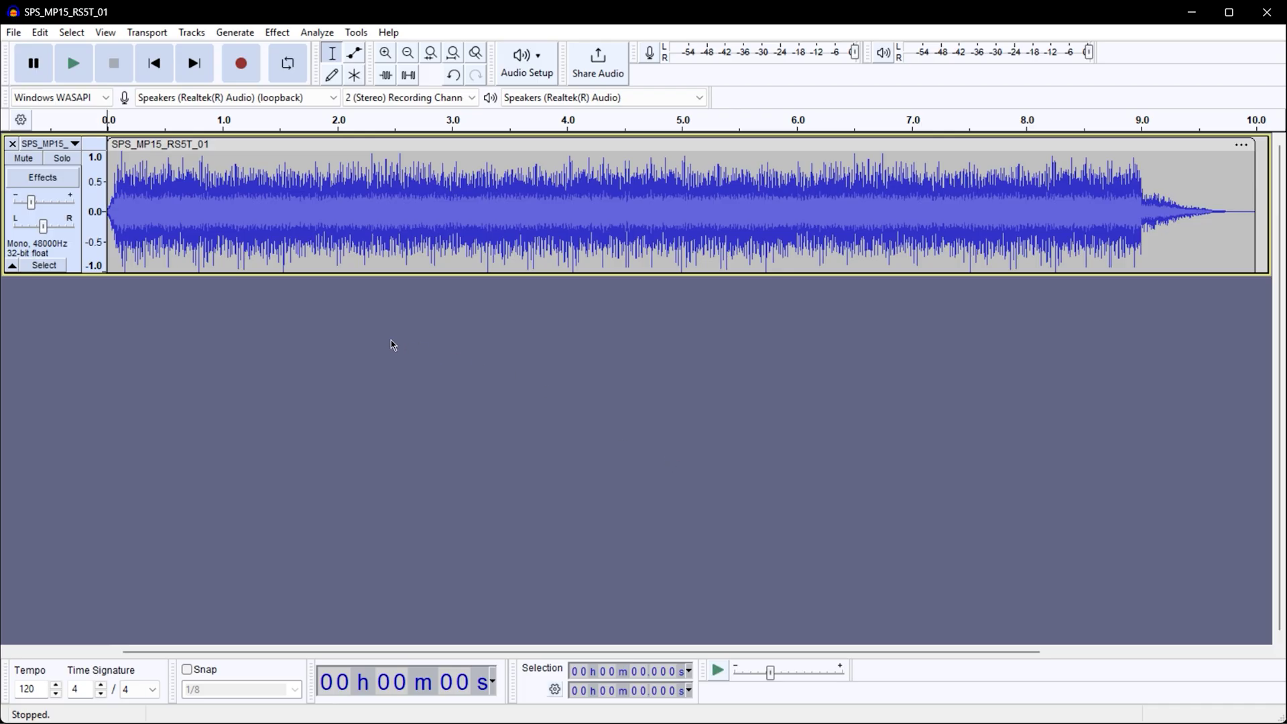
# - Replace the entire SPS_MP15_RS5T_01 clip with generated silence of the same length
pyautogui.doubleClick(365, 163)
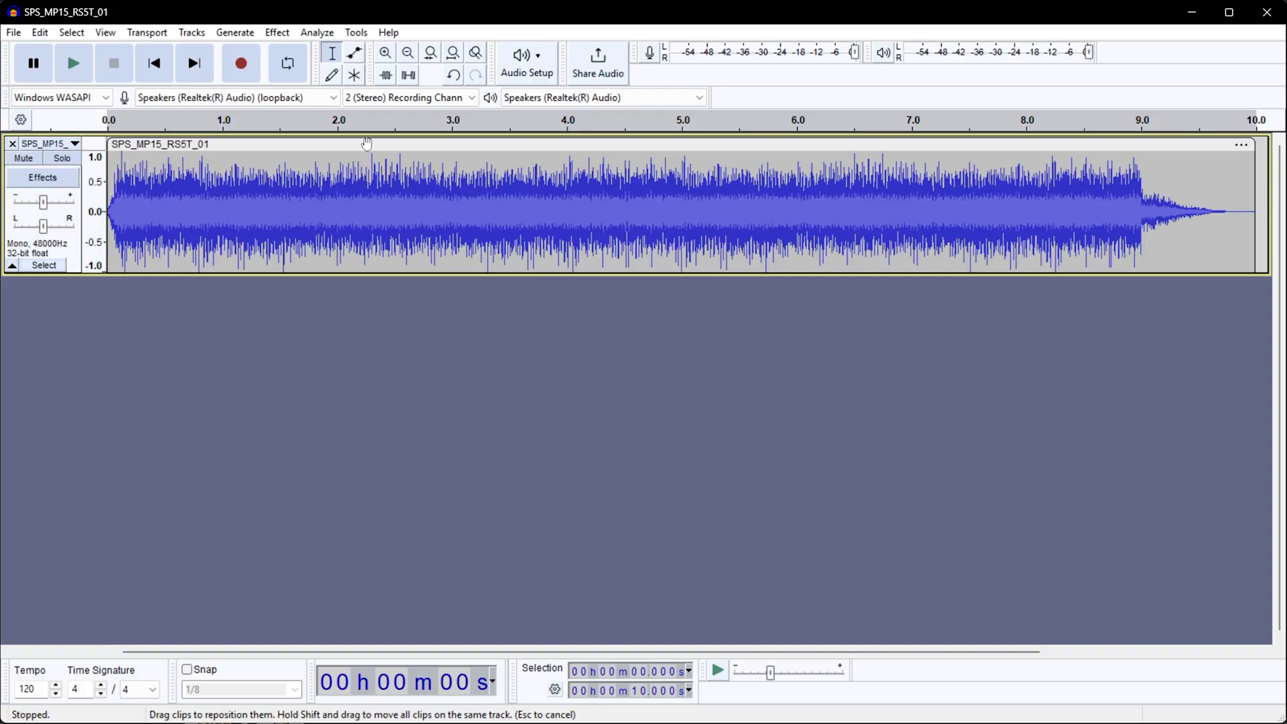
pyautogui.click(367, 143)
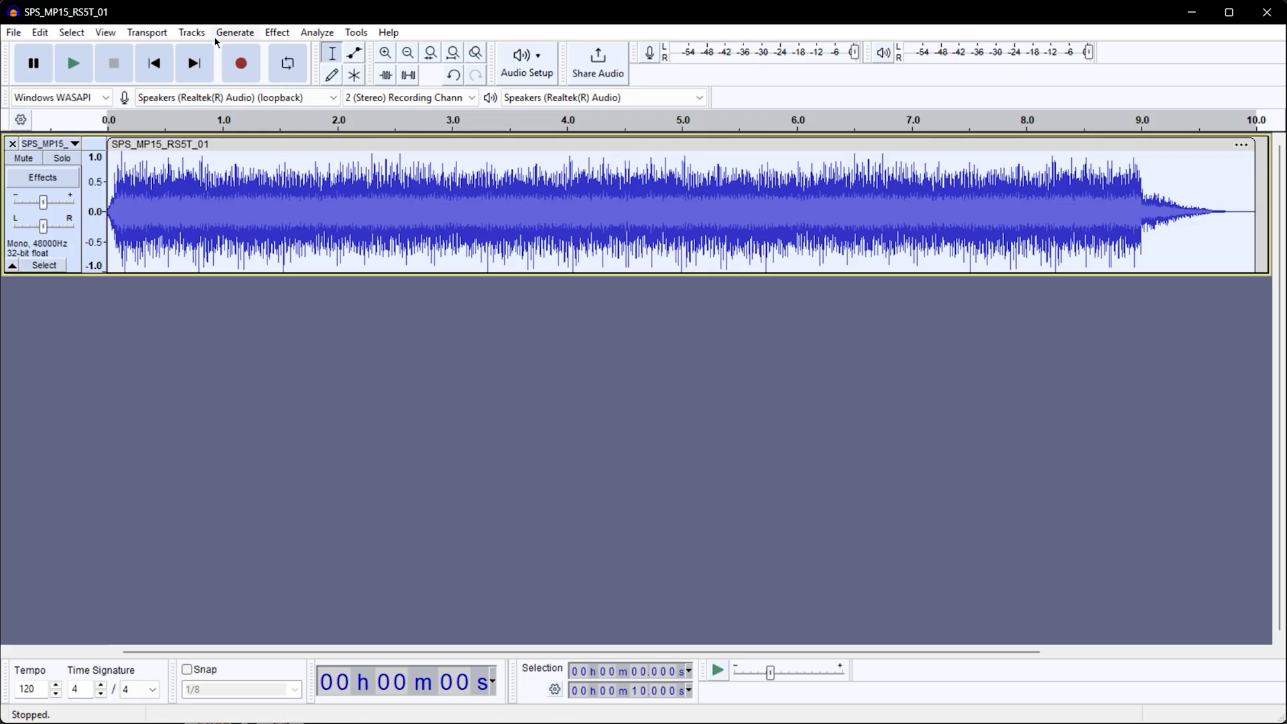
pyautogui.click(239, 34)
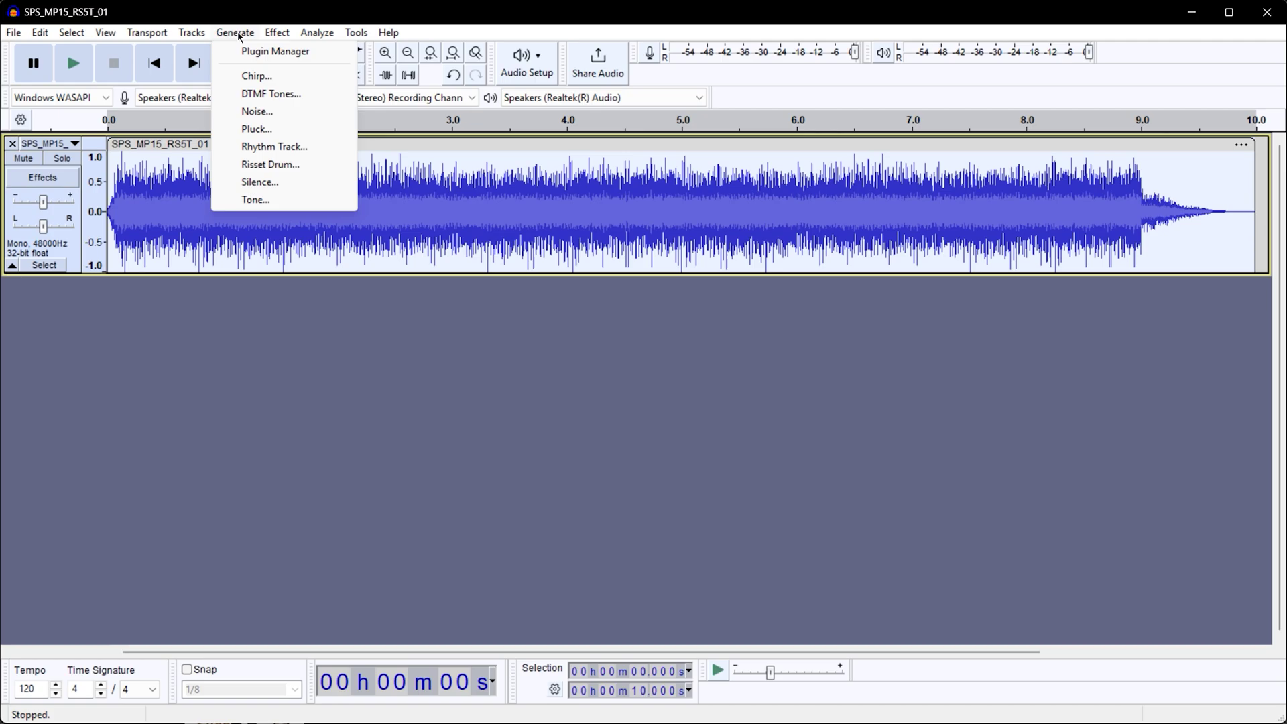
pyautogui.click(289, 183)
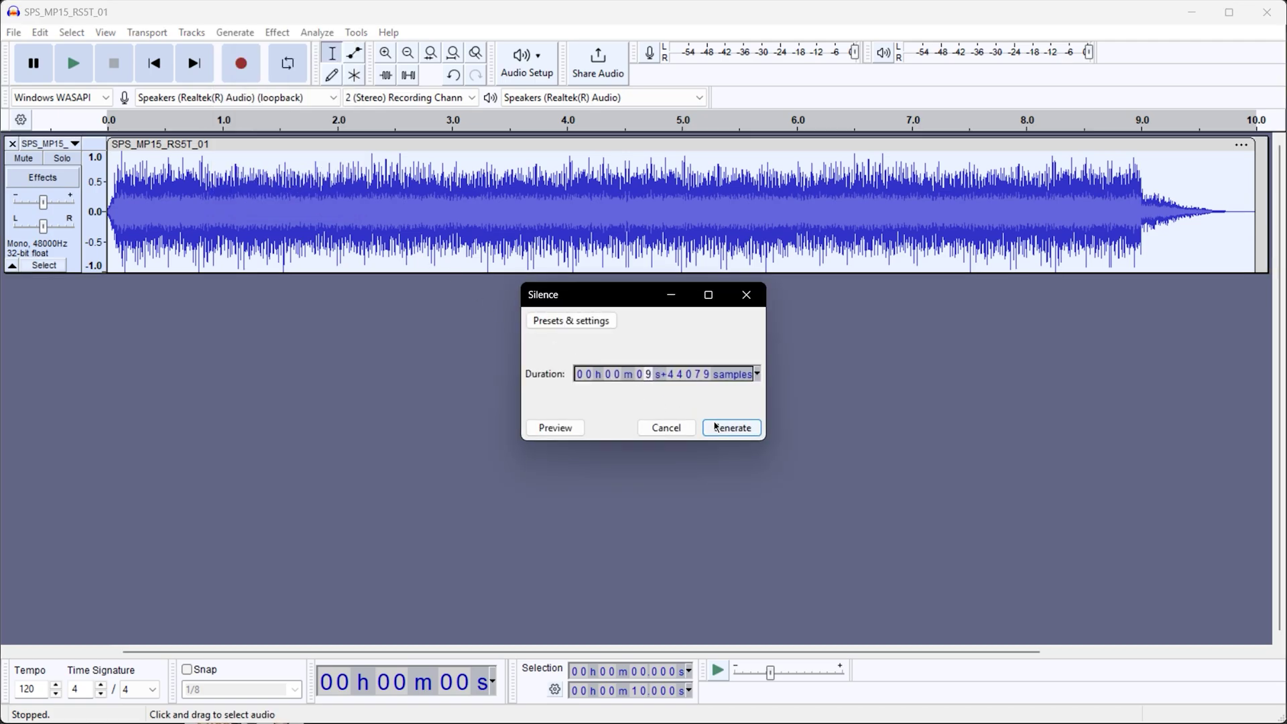
pyautogui.click(749, 432)
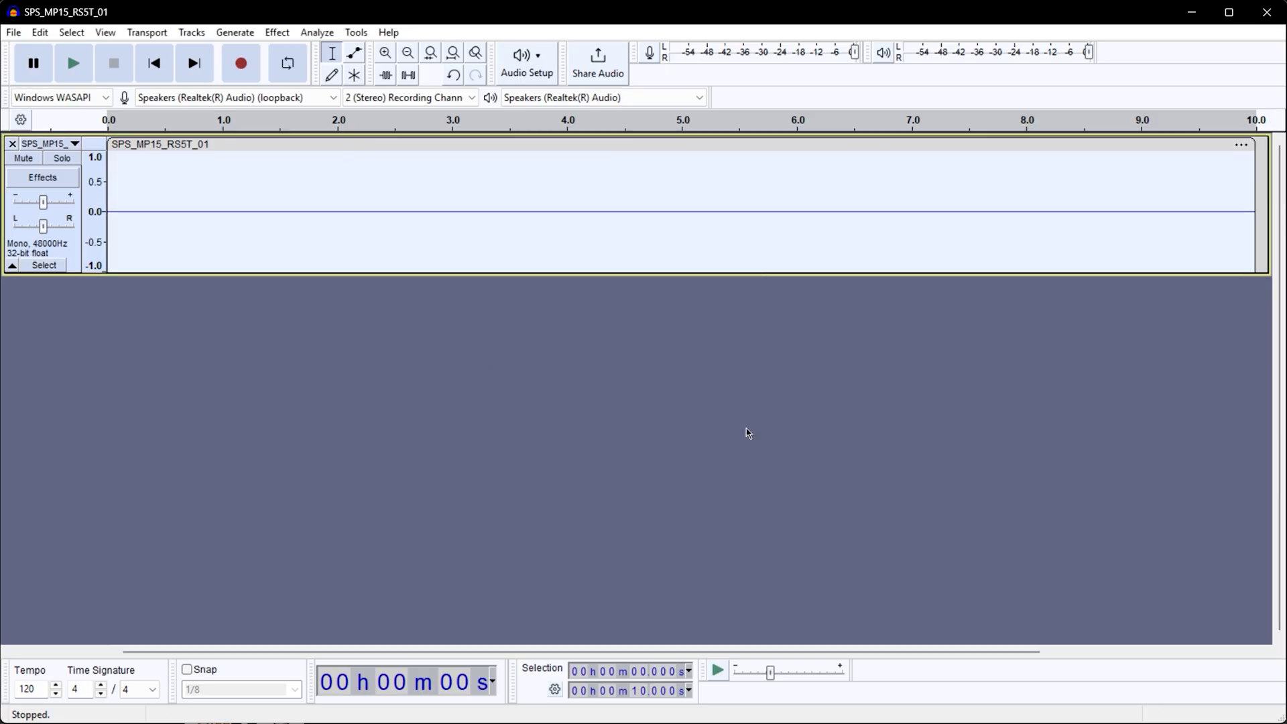
pyautogui.click(819, 158)
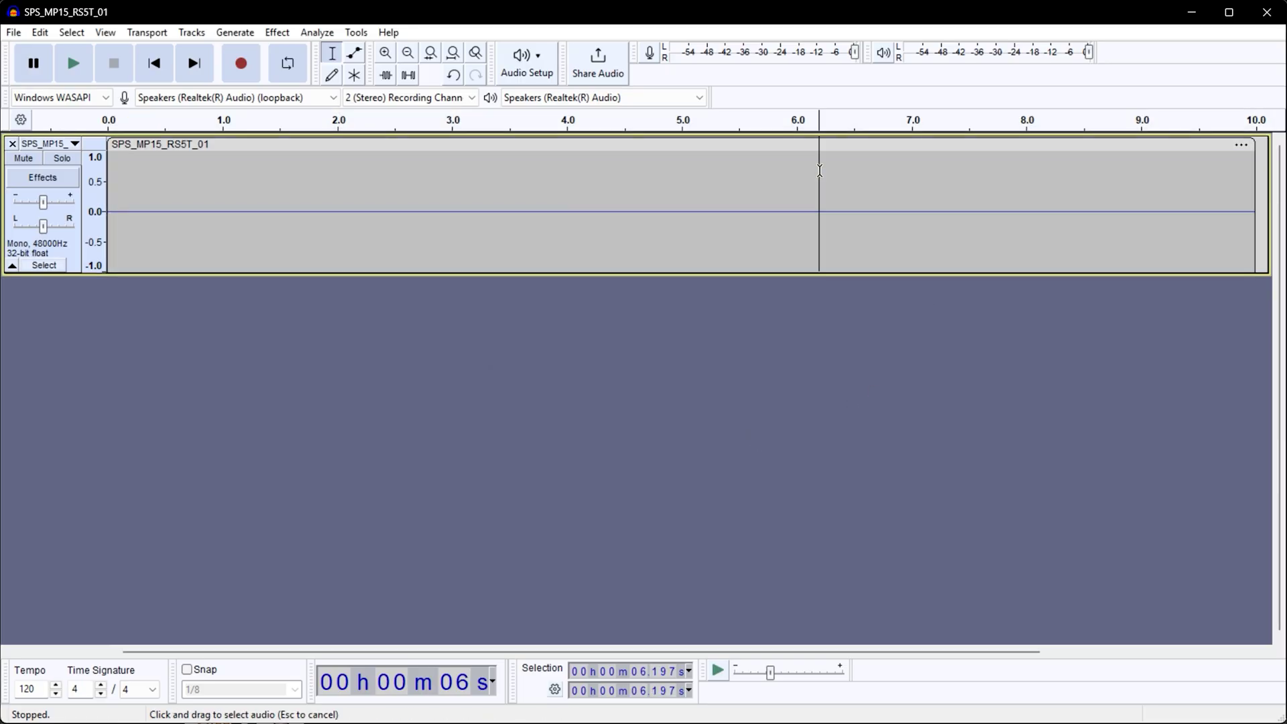
# - Export the silent clip to the Desktop as SPS_MP15_RS5T_01.wav, mono 48000 Hz signed 16-bit PCM, and switch to File Explorer's Desktop folder
pyautogui.click(14, 33)
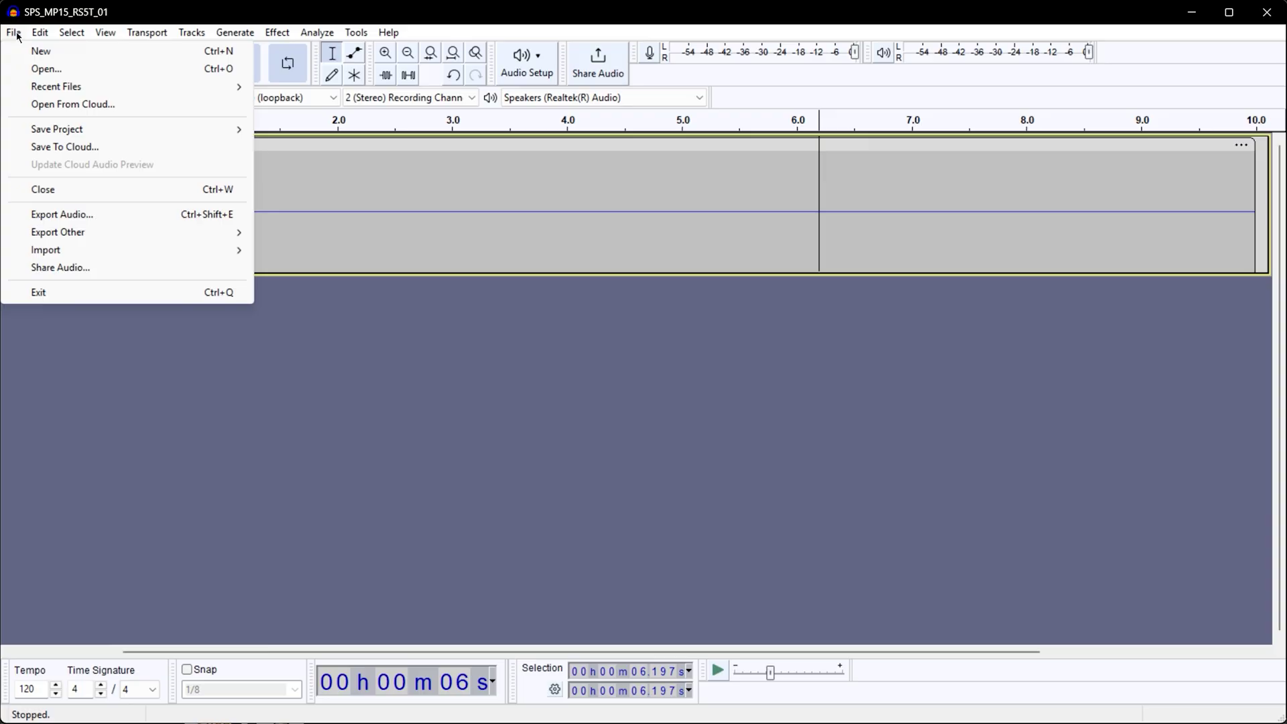
pyautogui.click(89, 215)
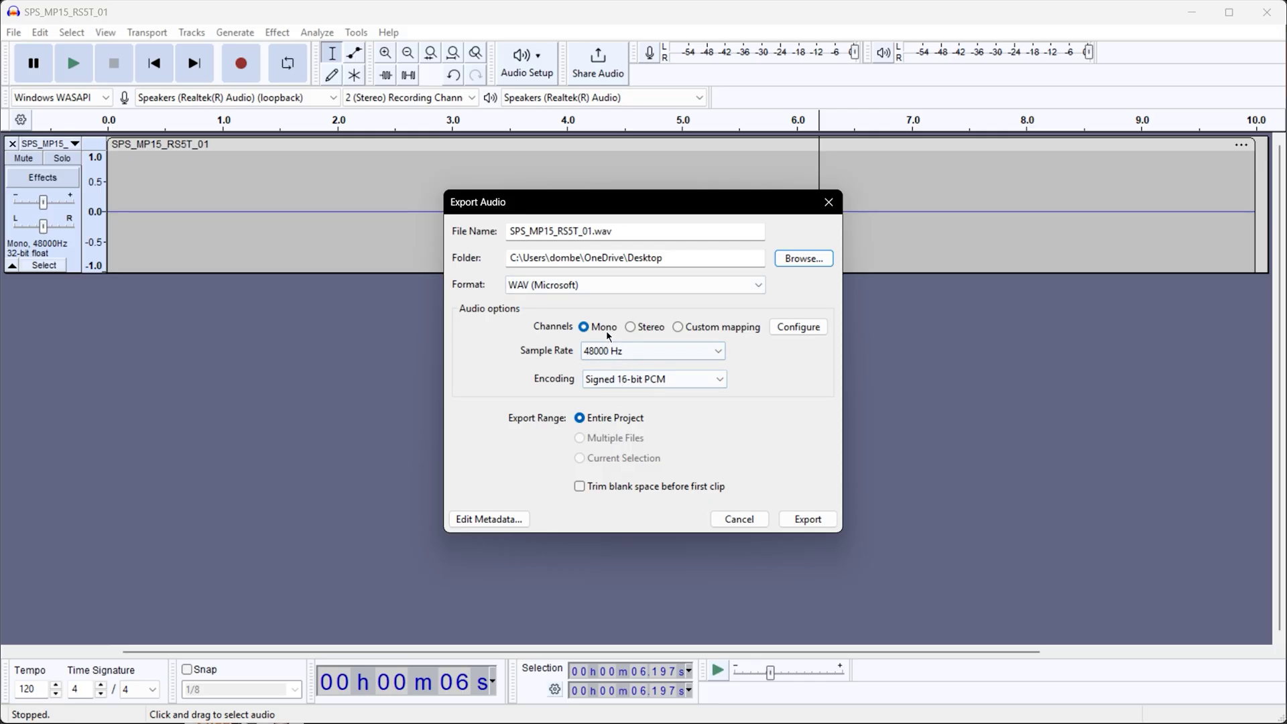
pyautogui.click(808, 520)
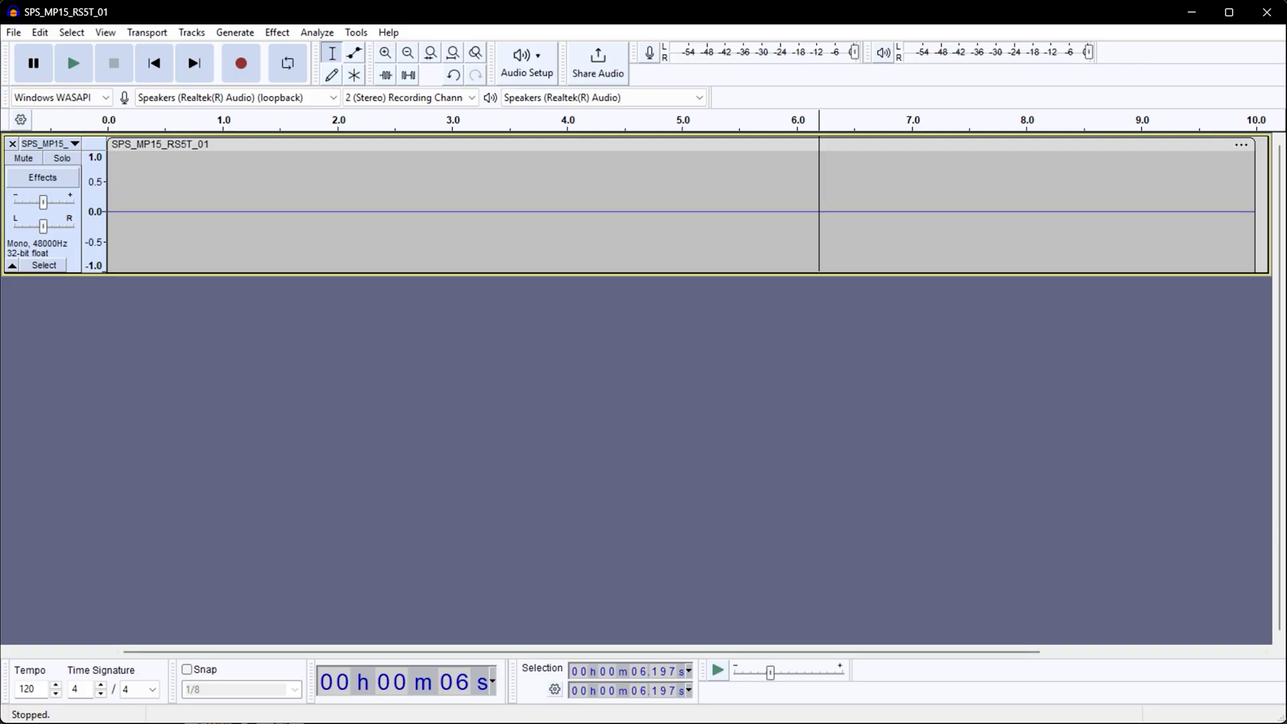
pyautogui.click(484, 722)
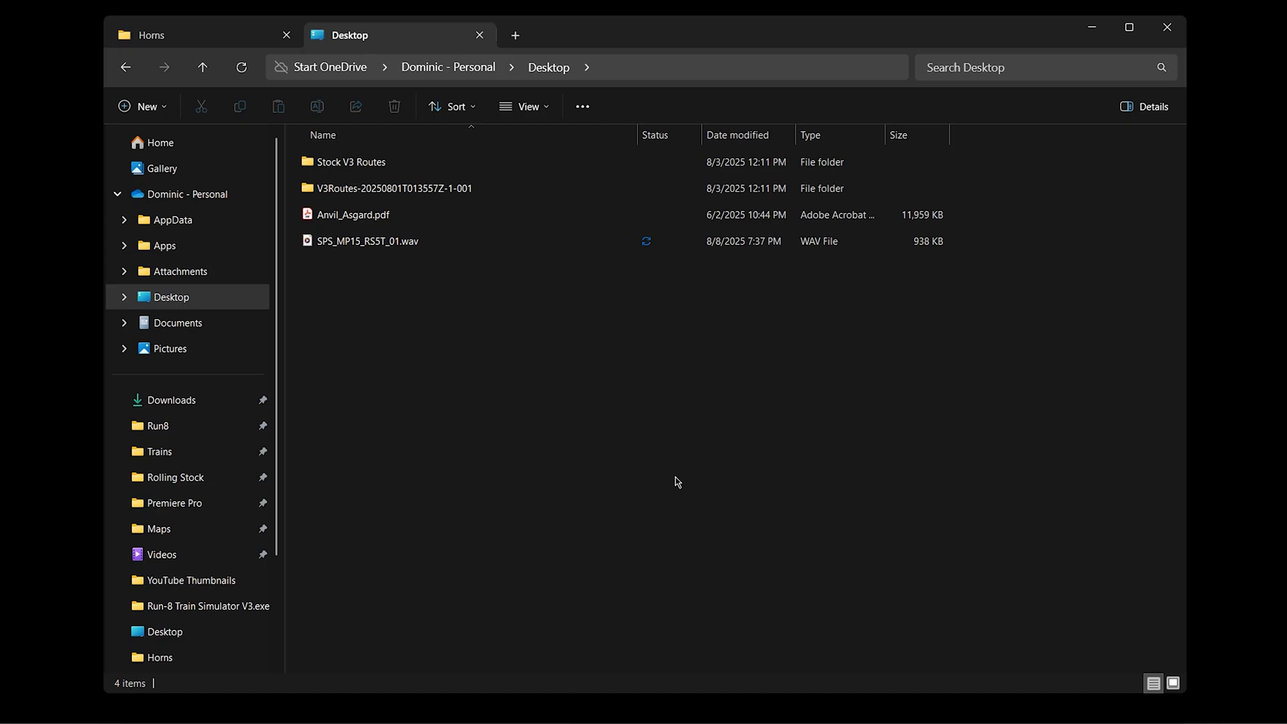
# - Rename the exported SPS_MP15_RS5T_01.wav on the Desktop to Silent.wav
pyautogui.click(374, 244)
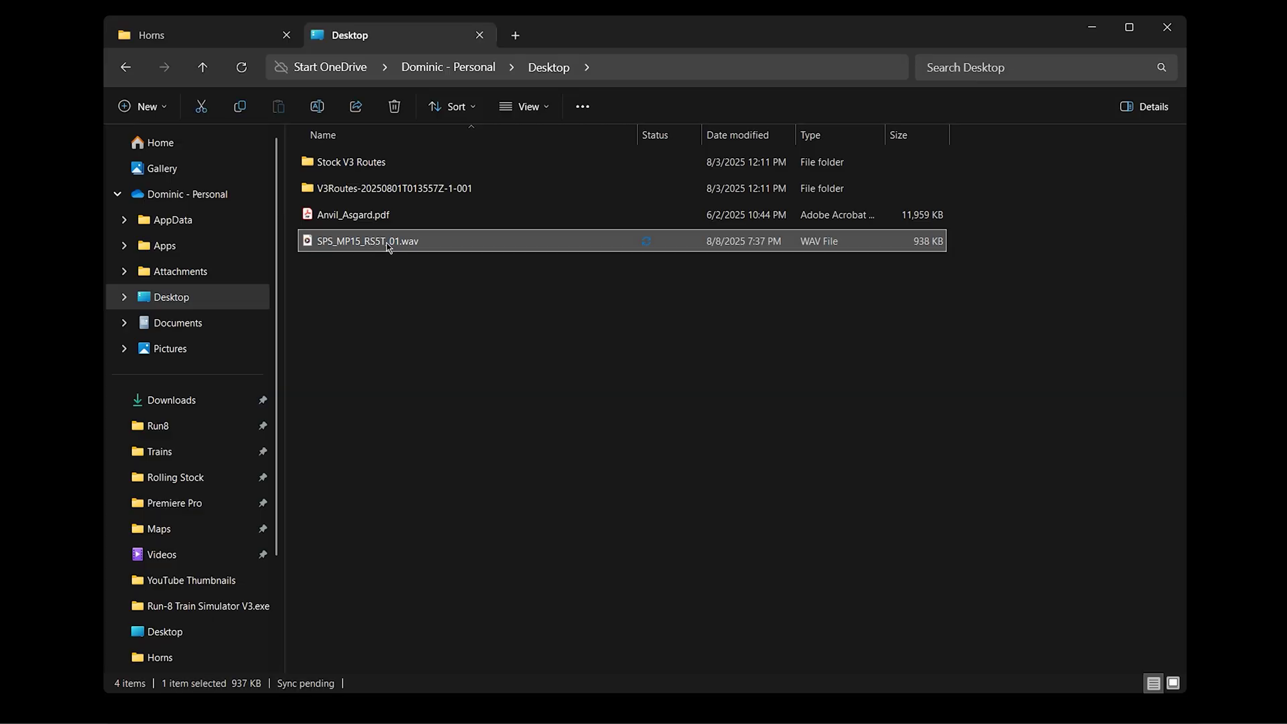
pyautogui.click(388, 245)
pyautogui.write('Silent')
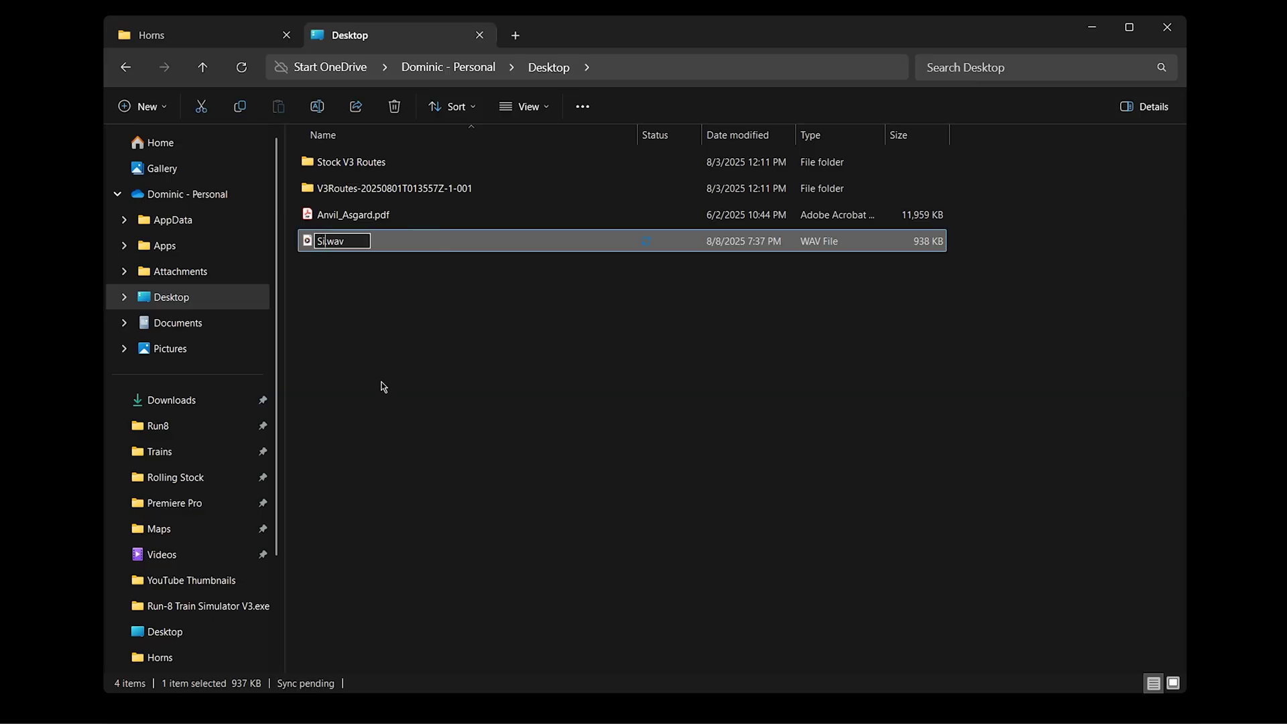
pyautogui.press('Return')
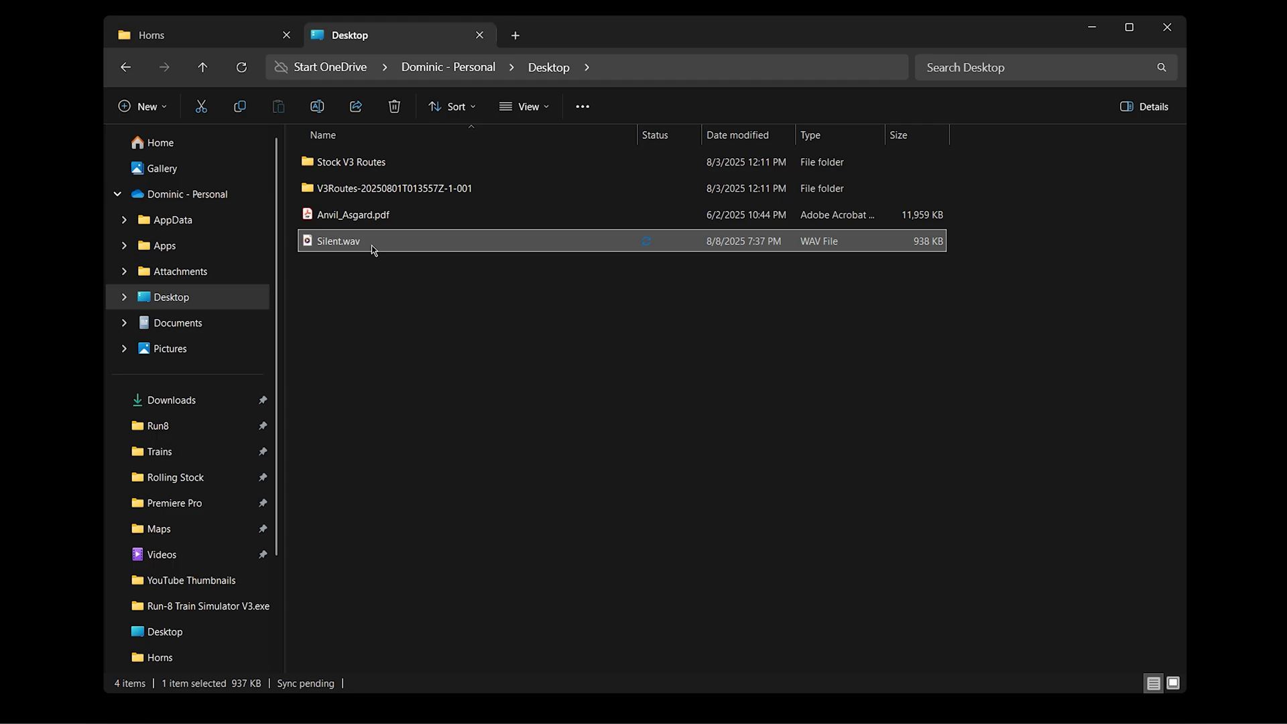
# - Cut Silent.wav from the Desktop, switch to the Horns folder, and select the Silent.wav already there
pyautogui.click(196, 109)
pyautogui.click(194, 35)
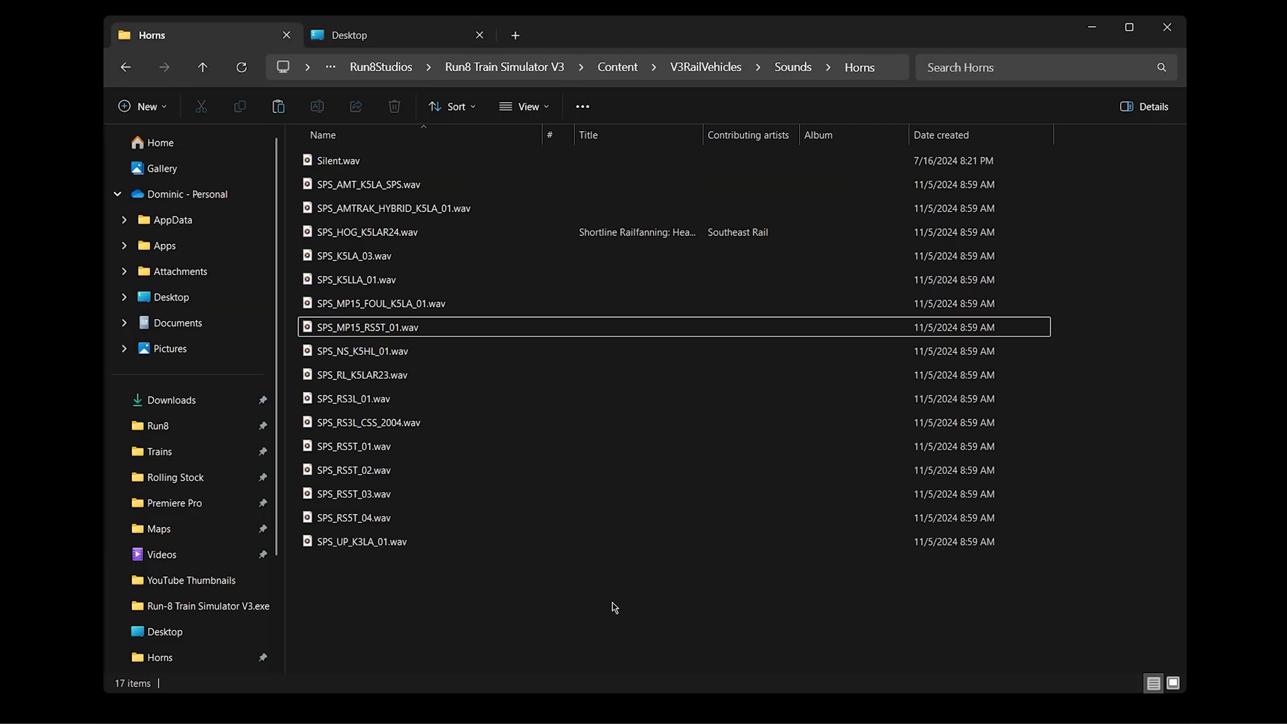
pyautogui.click(500, 162)
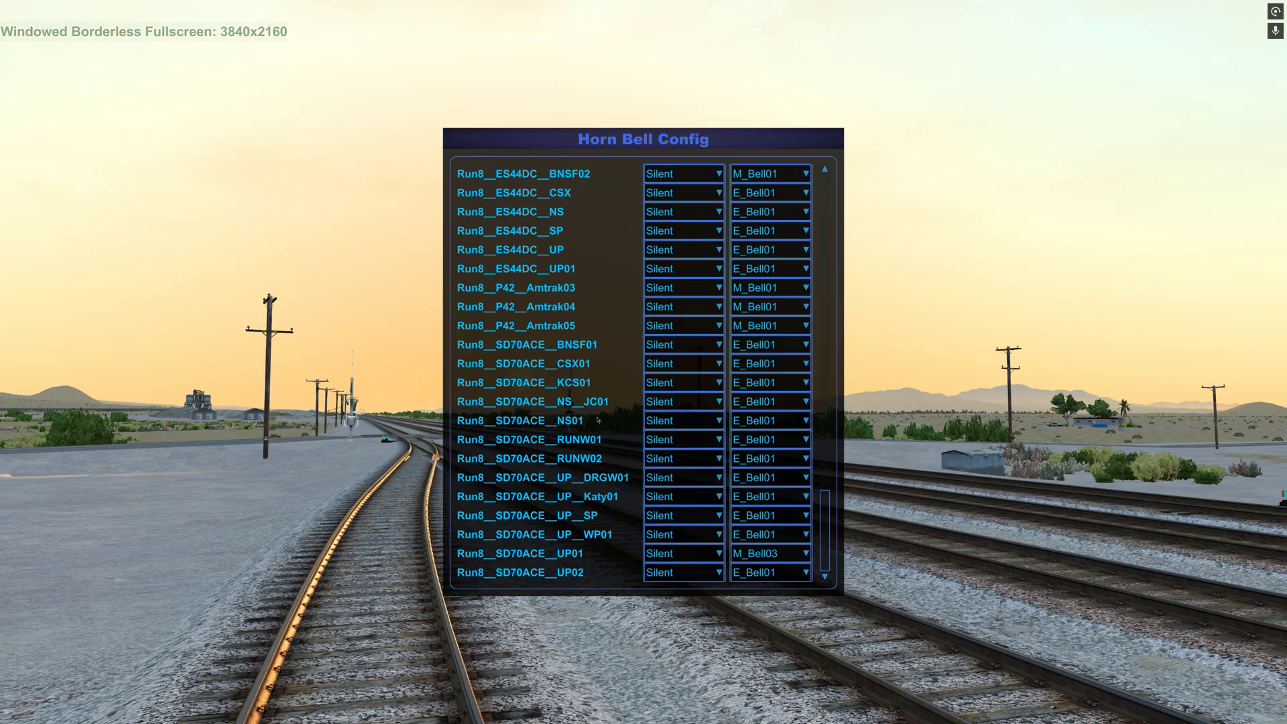
# - Examine the locomotives' horn assignments in Run8's Horn Bell Config, including the horn options for a locomotive near the list's beginning
pyautogui.moveTo(824, 530); pyautogui.dragTo(823, 340)
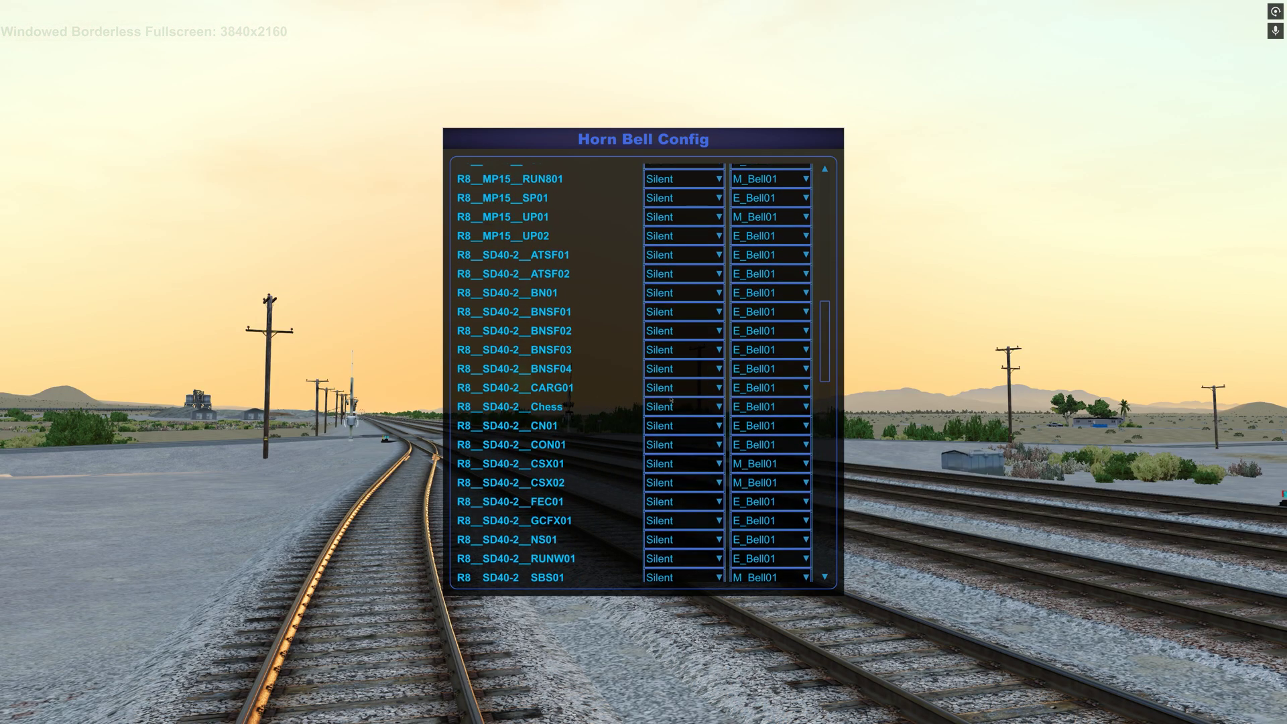
pyautogui.click(824, 201)
pyautogui.click(682, 185)
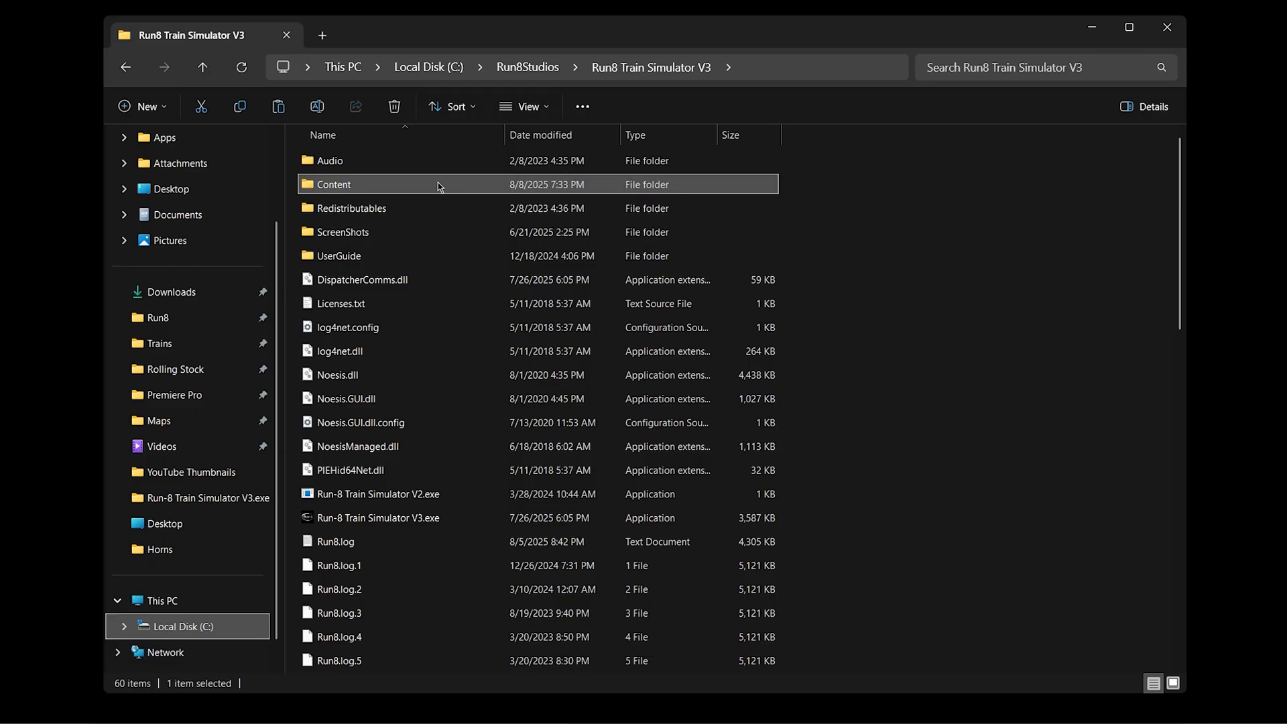
# - Open VernometerData.xml from the Run8 Train Simulator V3 Content folder, read through its locomotive hours and statistics, and close it
pyautogui.doubleClick(437, 185)
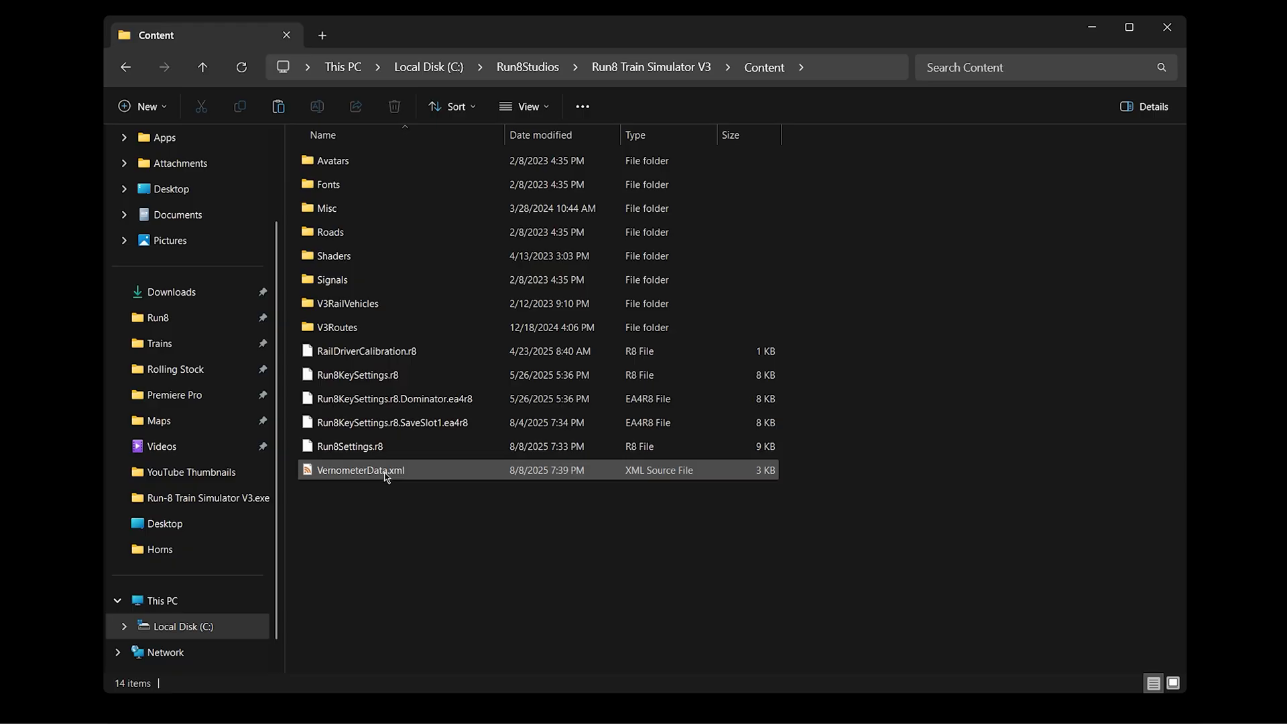
pyautogui.doubleClick(379, 470)
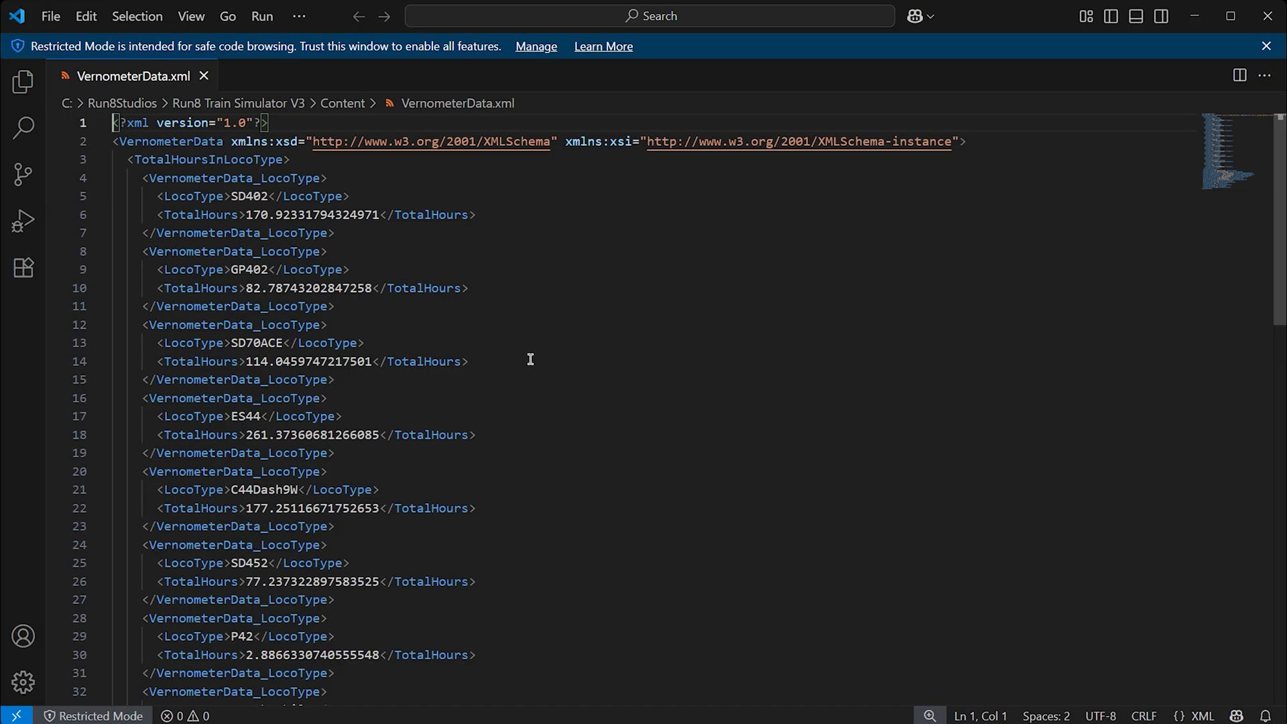
pyautogui.scroll(-4, 529, 361)
pyautogui.scroll(-4, 531, 361)
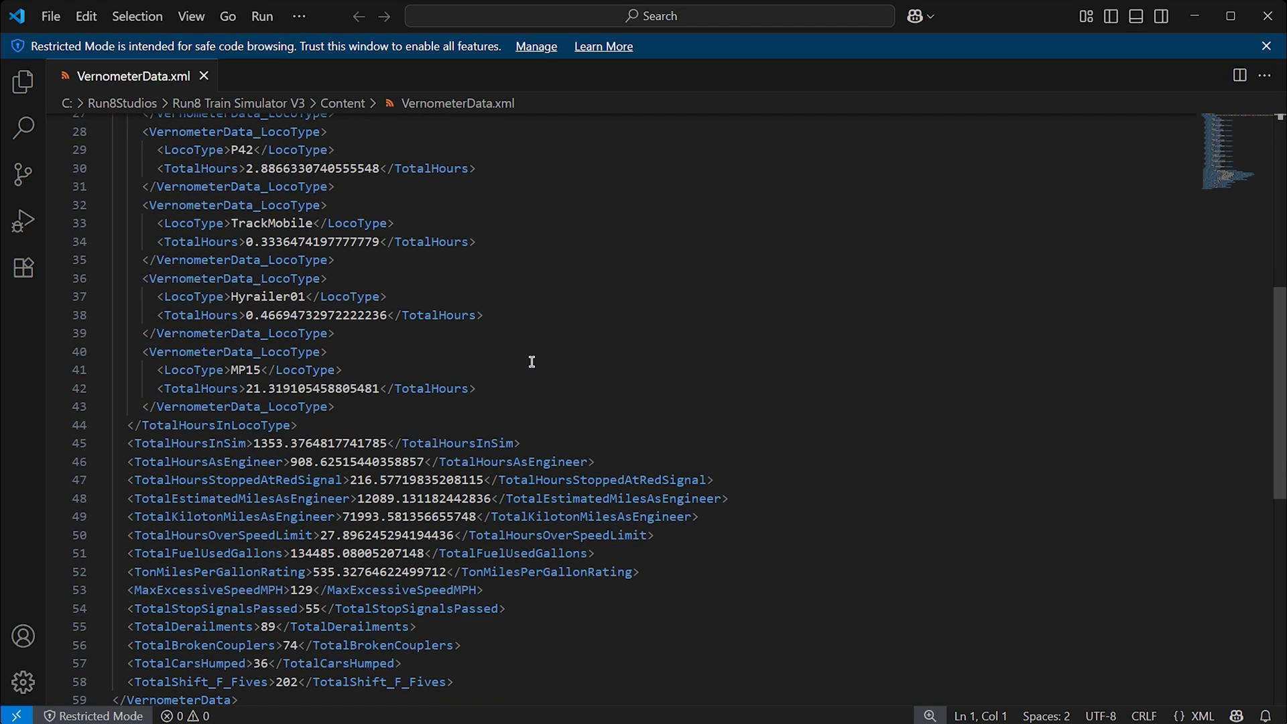
pyautogui.scroll(-1, 531, 361)
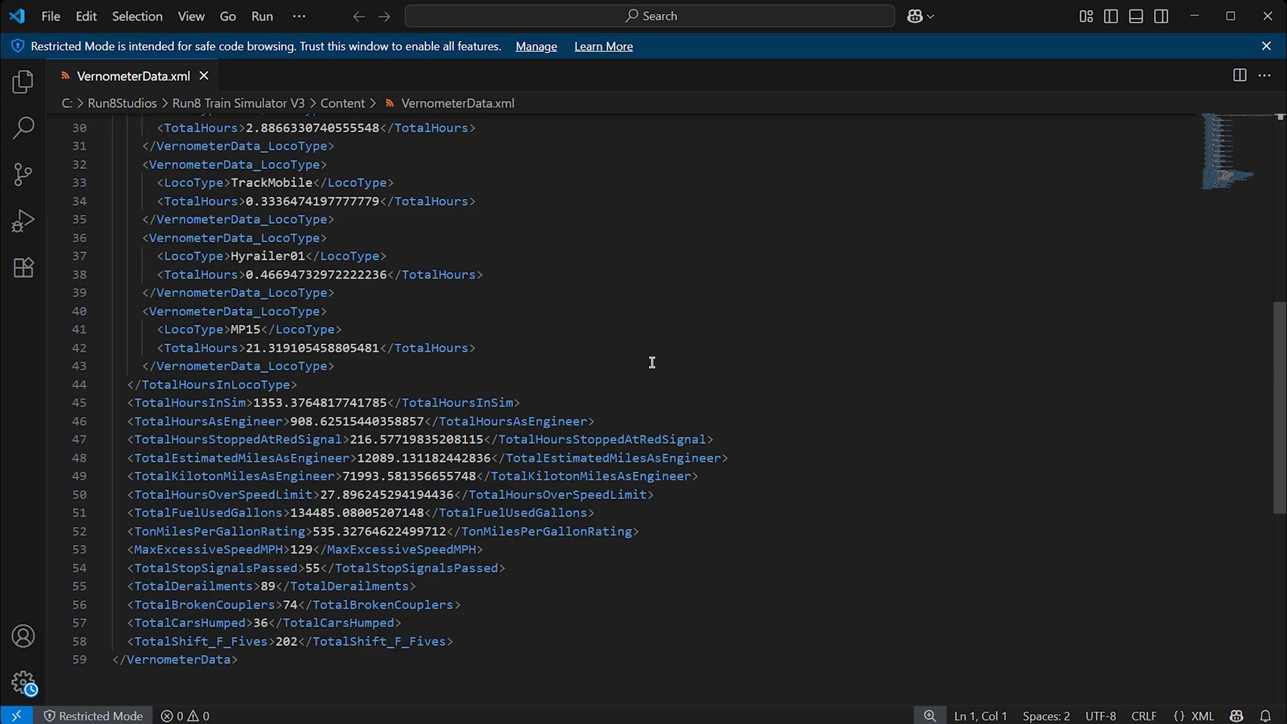
pyautogui.scroll(10, 647, 363)
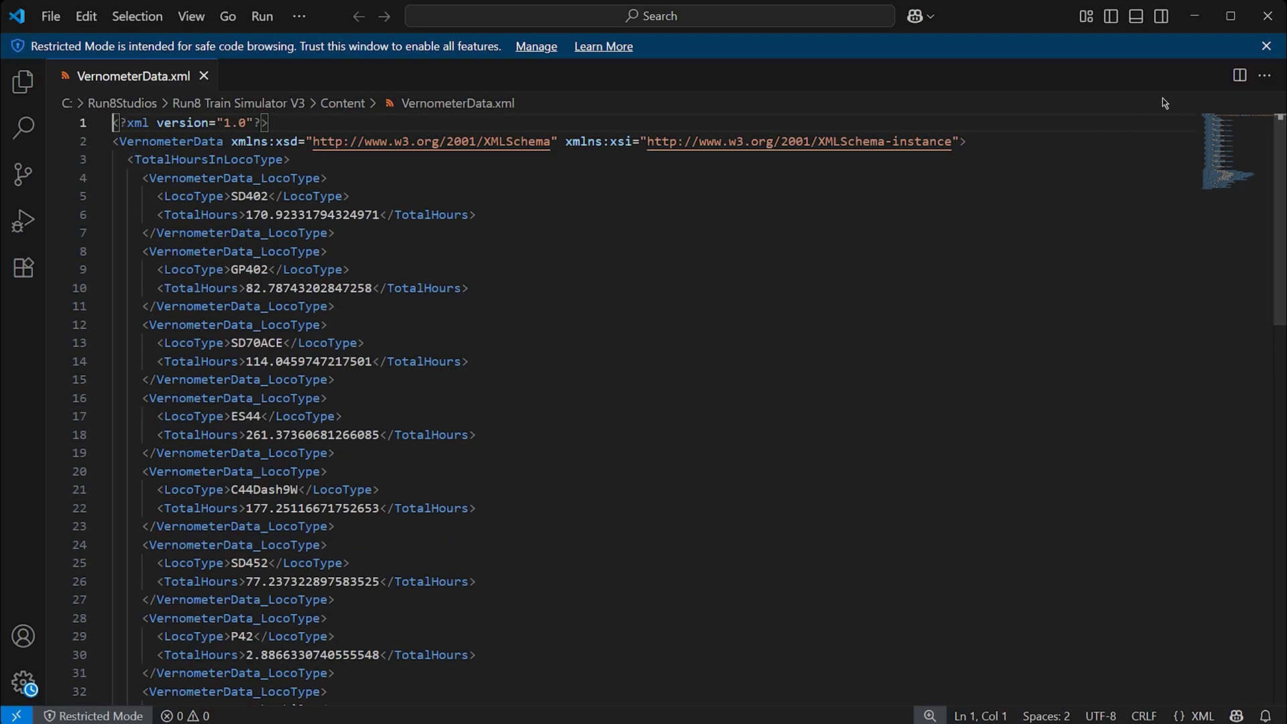
pyautogui.click(1277, 19)
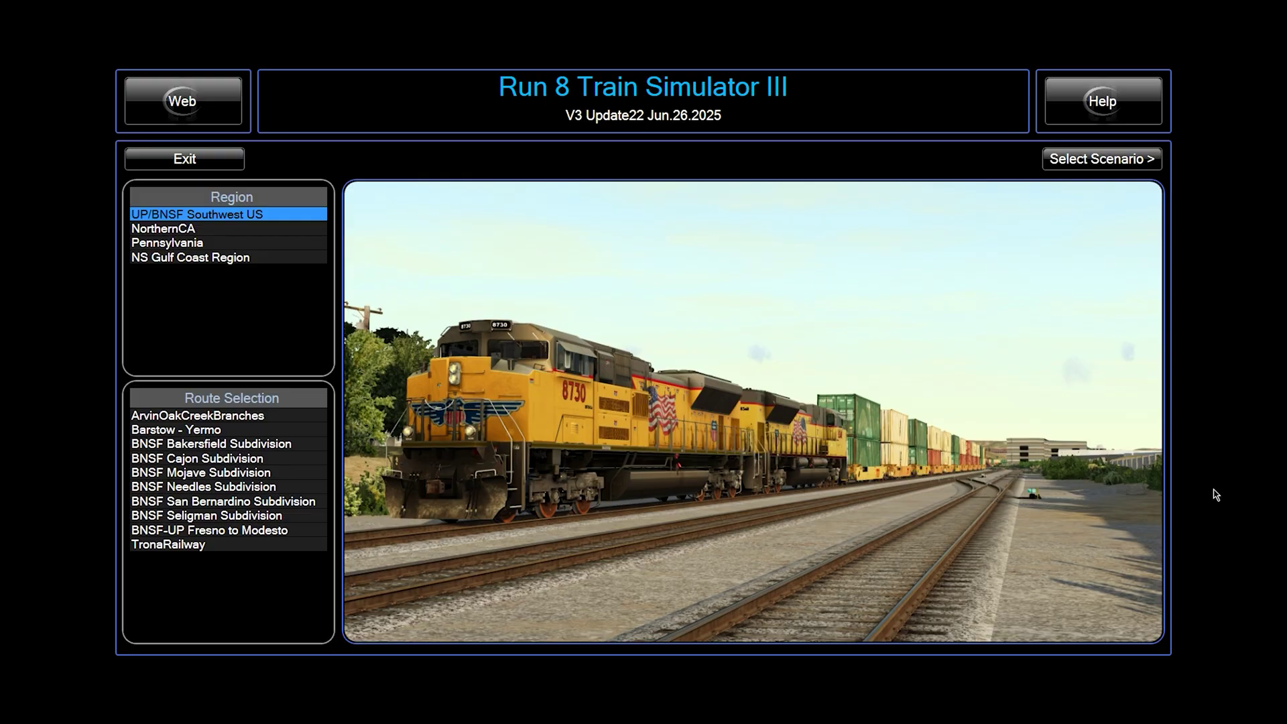
# - Open the Run8 website's Updates page from the Run8 launcher, and look for the updater in File Explorer's Run8 Train Simulator V3 folder
pyautogui.click(183, 101)
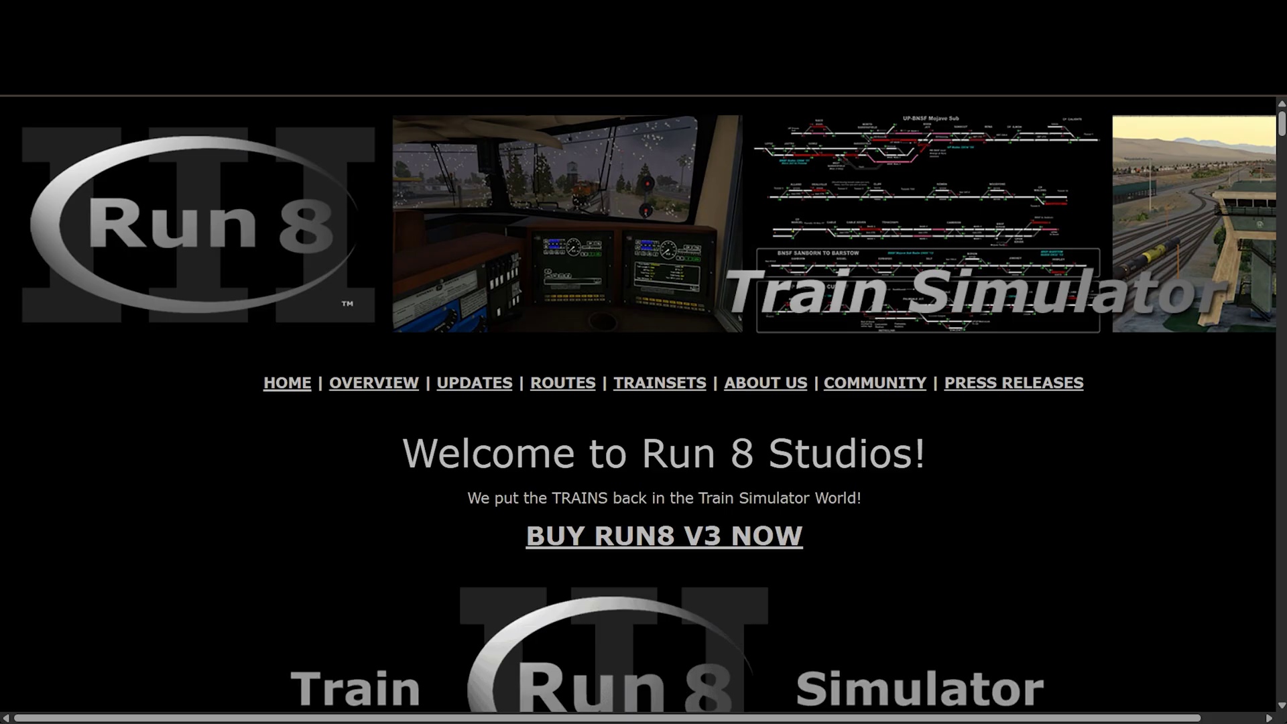
pyautogui.click(505, 391)
pyautogui.scroll(-3, 259, 405)
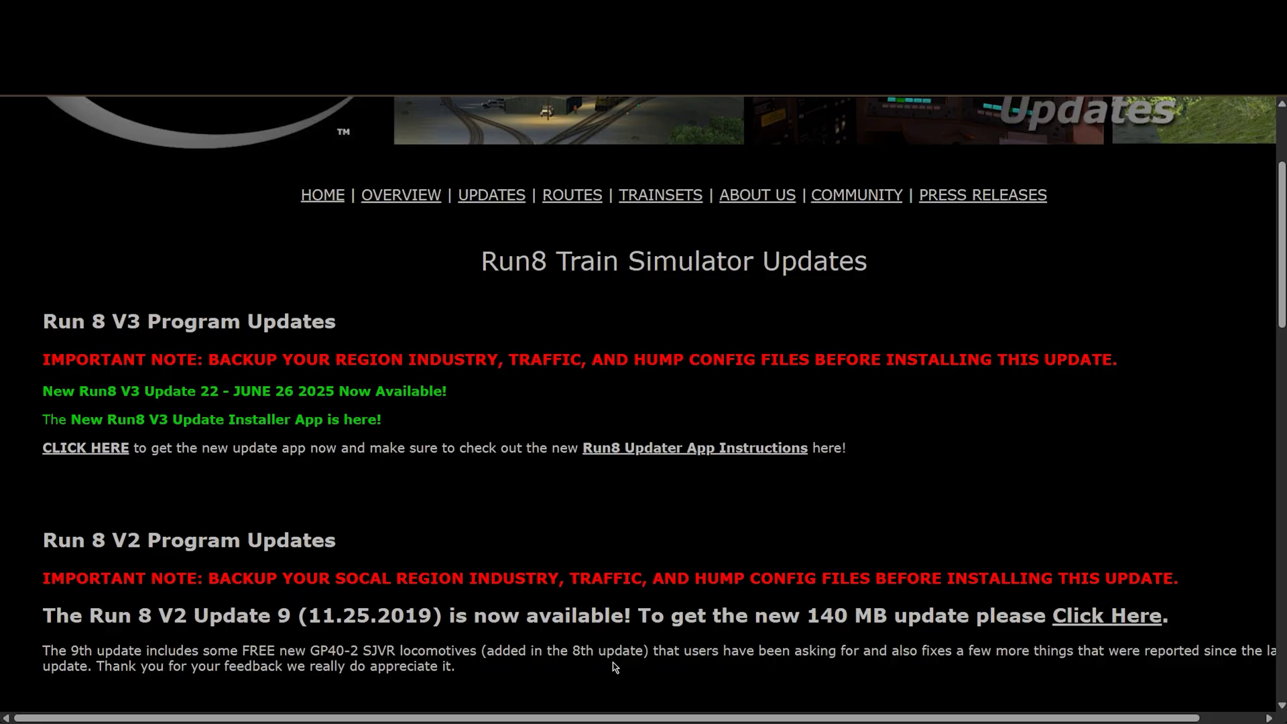
pyautogui.click(551, 717)
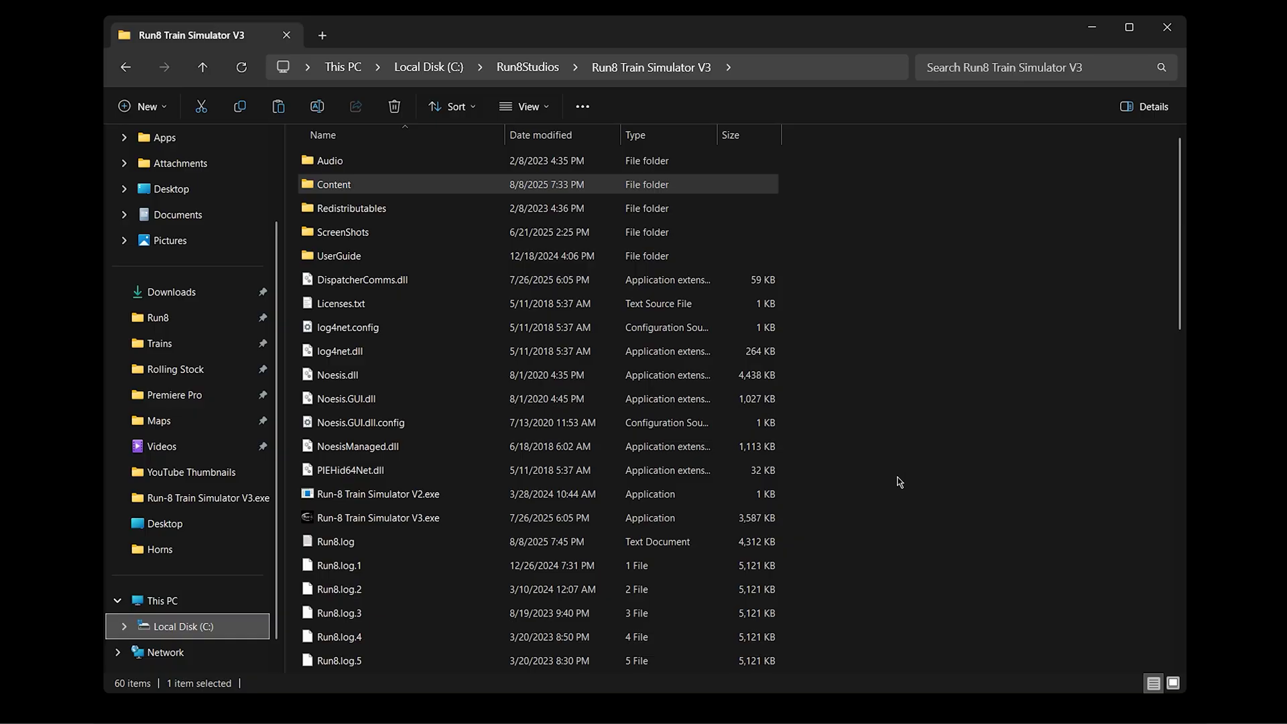
pyautogui.scroll(-5, 901, 478)
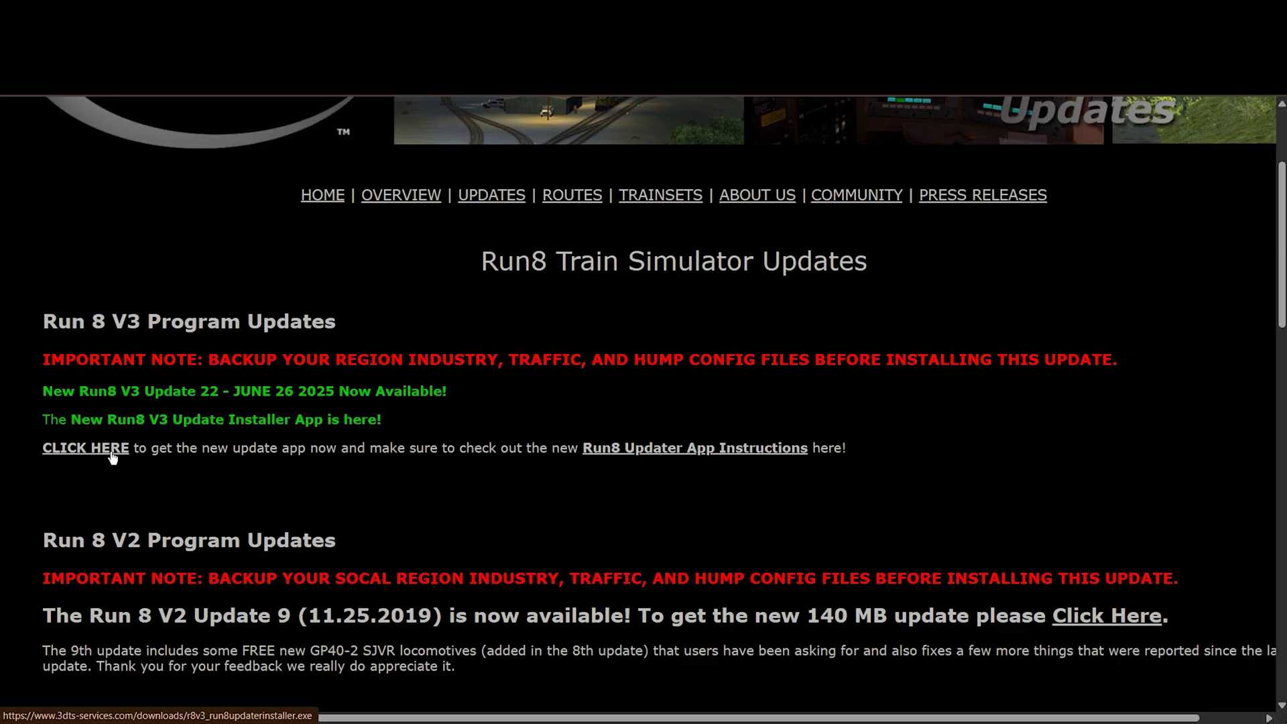
# - Look through the Frequently Asked Questions in the Run8 Updater App Instructions and return to the website's Updates page
pyautogui.click(674, 453)
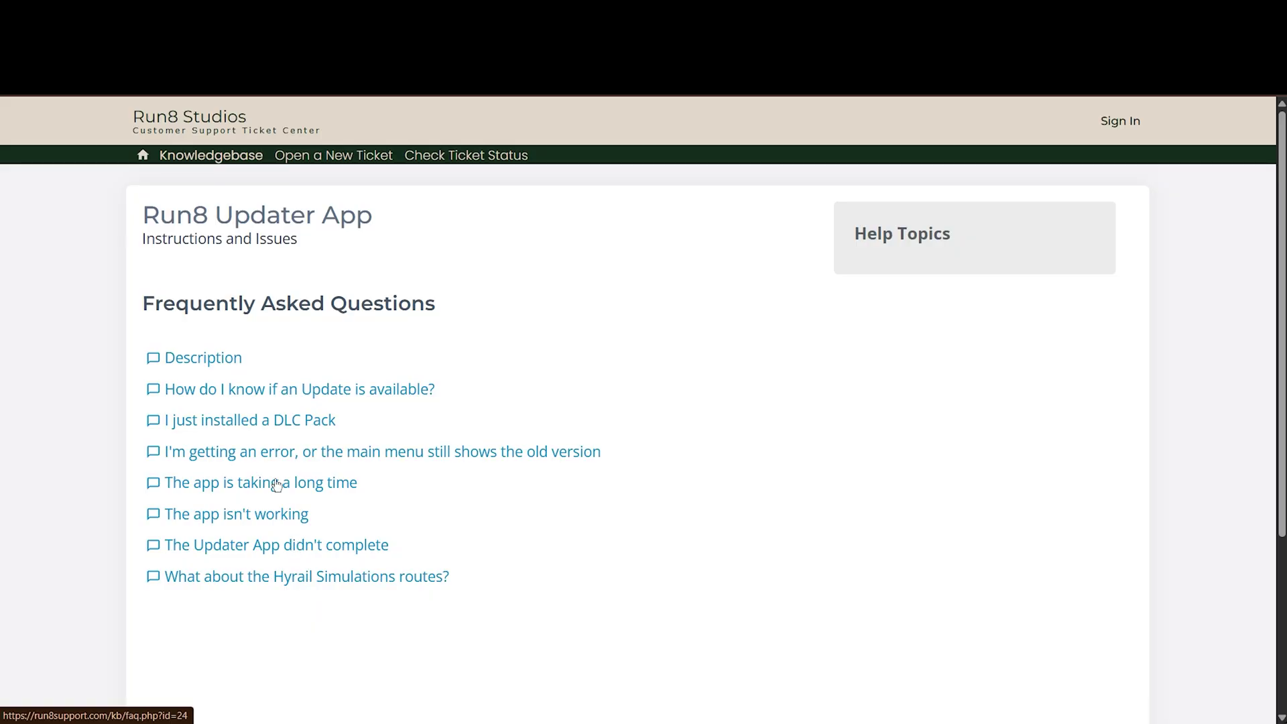
pyautogui.scroll(-1, 285, 414)
pyautogui.scroll(-4, 286, 412)
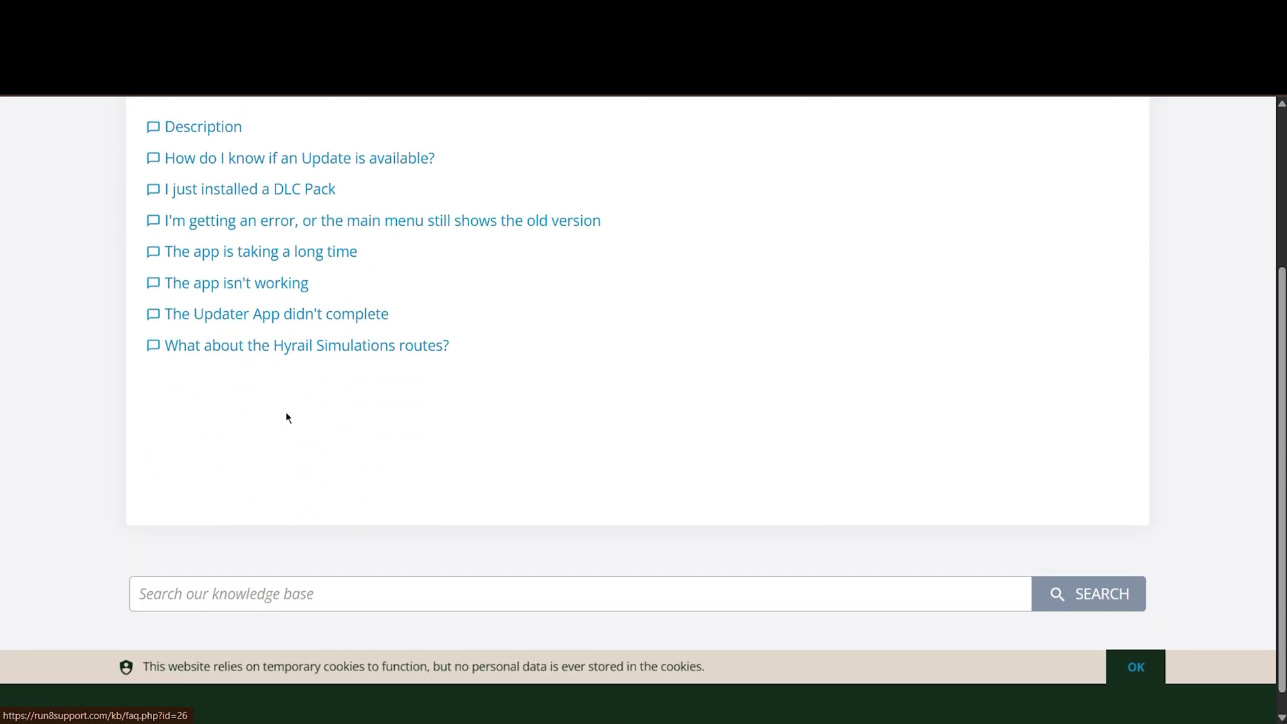
pyautogui.scroll(4, 288, 417)
pyautogui.hotkey('alt', 'Left')
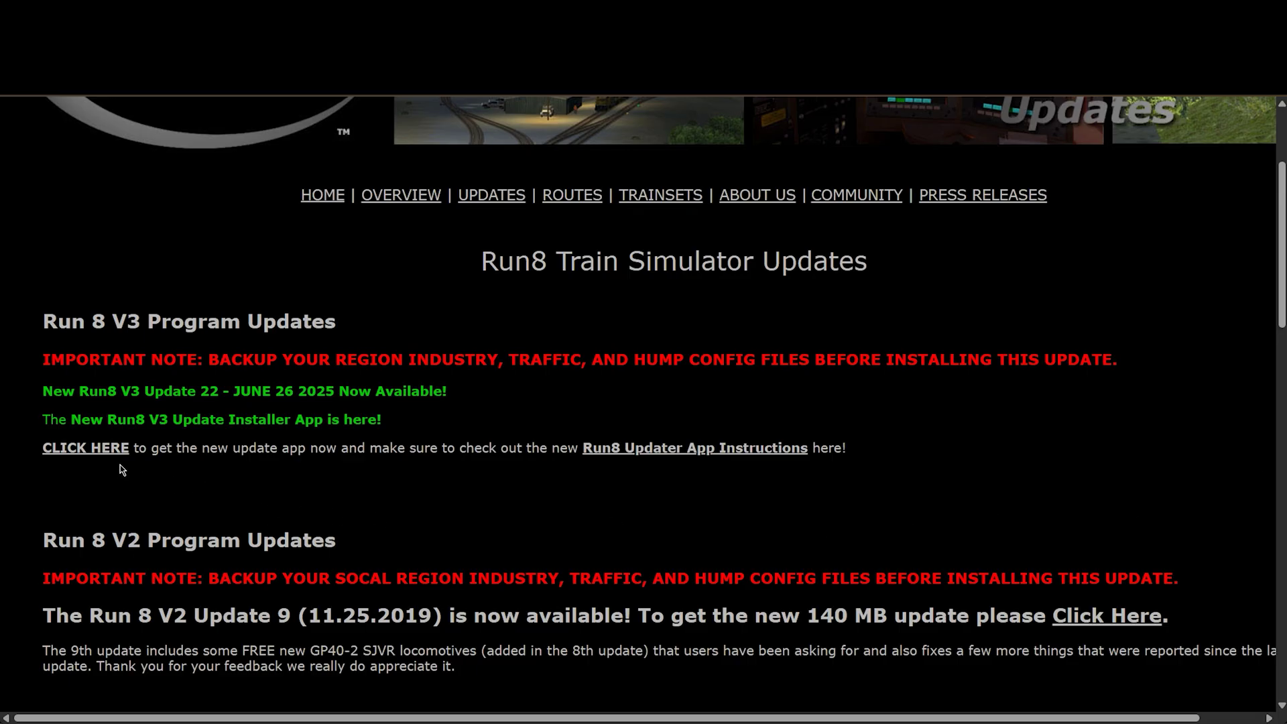
# - Switch to File Explorer and view the file details of Run8_Updater.exe in the Run8 Train Simulator V3 folder
pyautogui.click(536, 710)
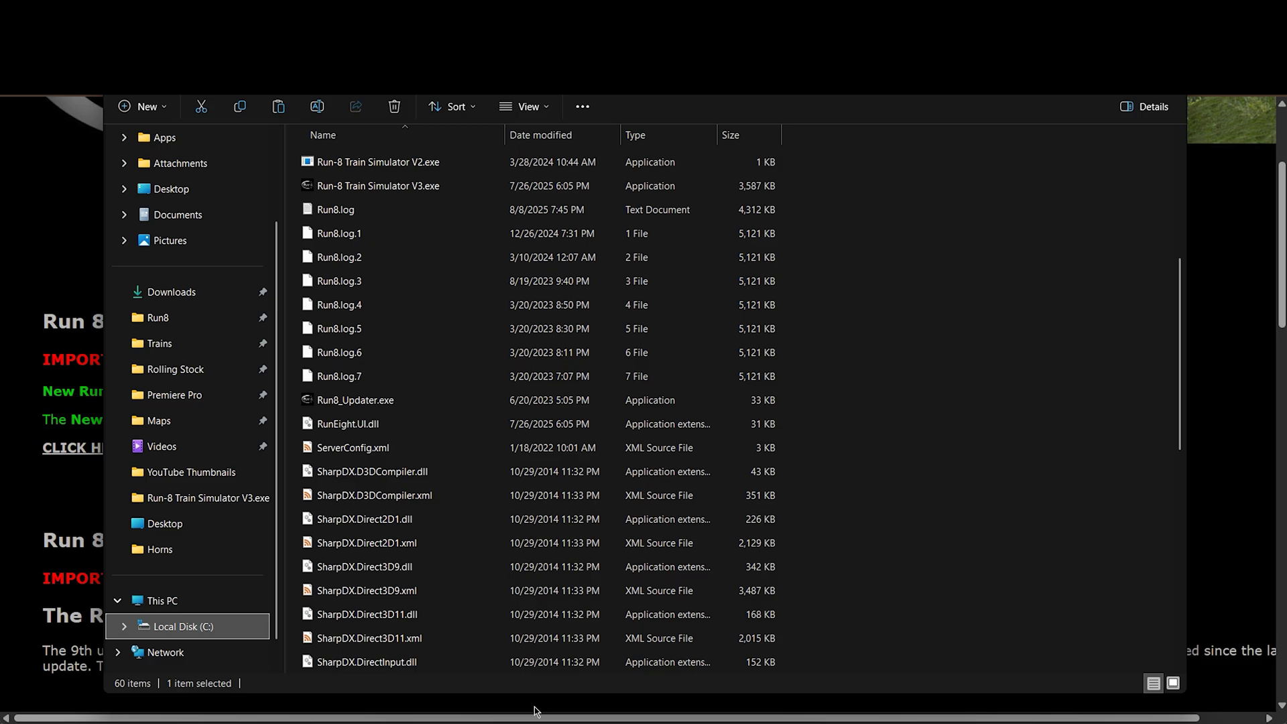
pyautogui.moveTo(392, 402)
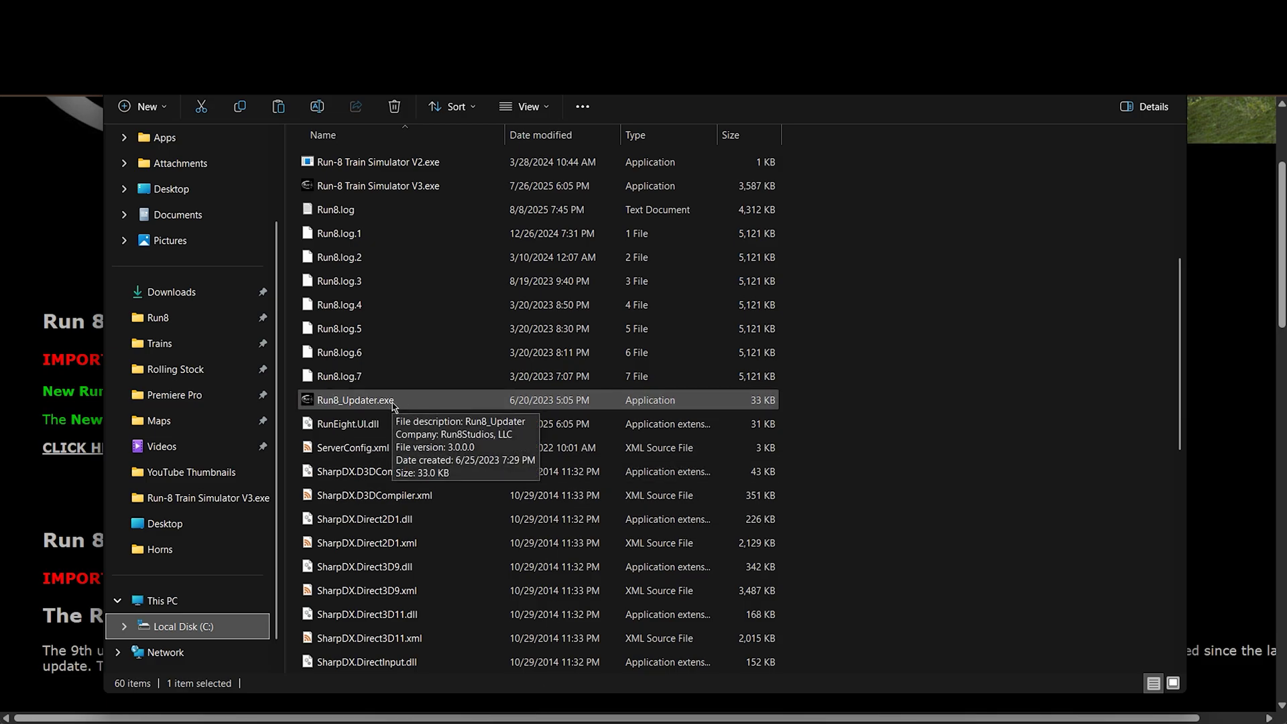